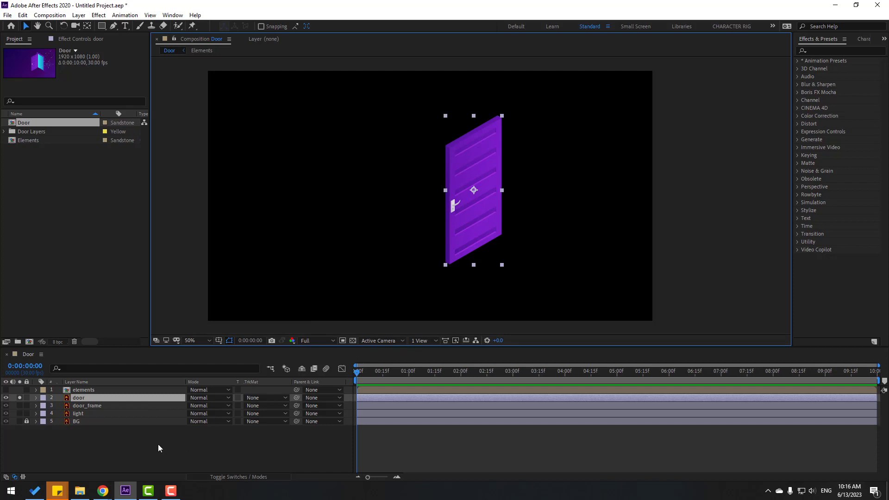
- Make the door layer a 3D layer
click(74, 400)
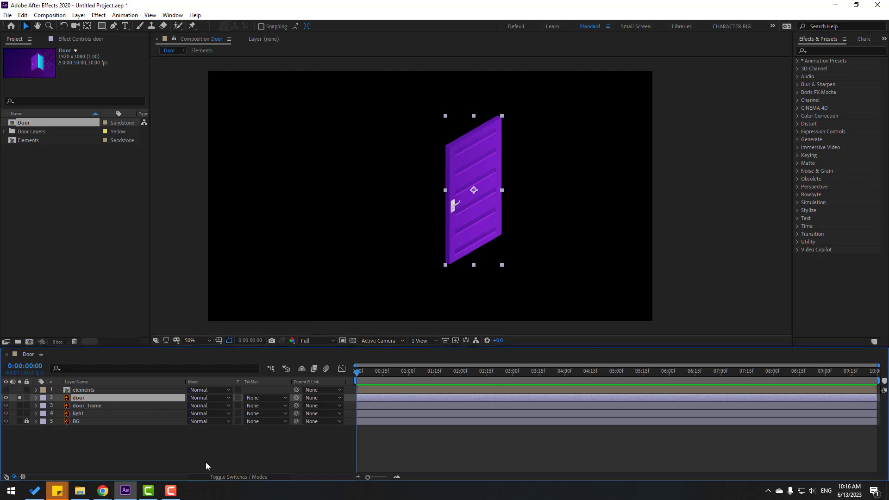
click(241, 476)
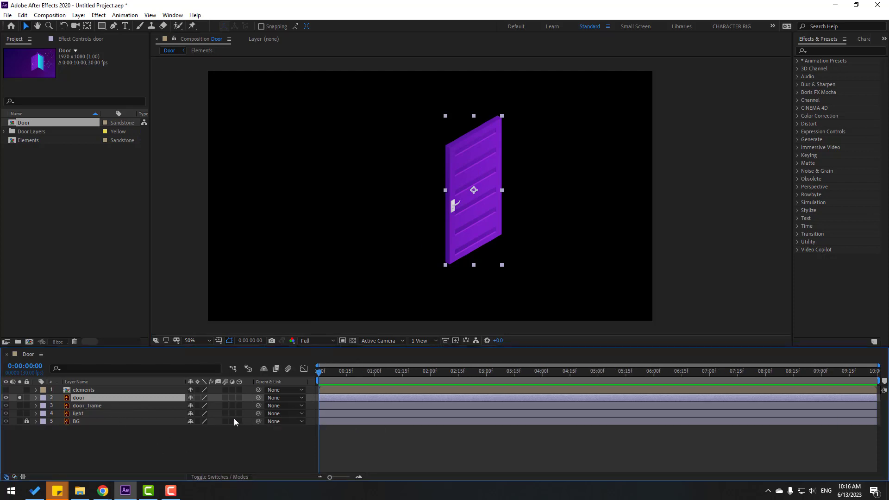
click(239, 398)
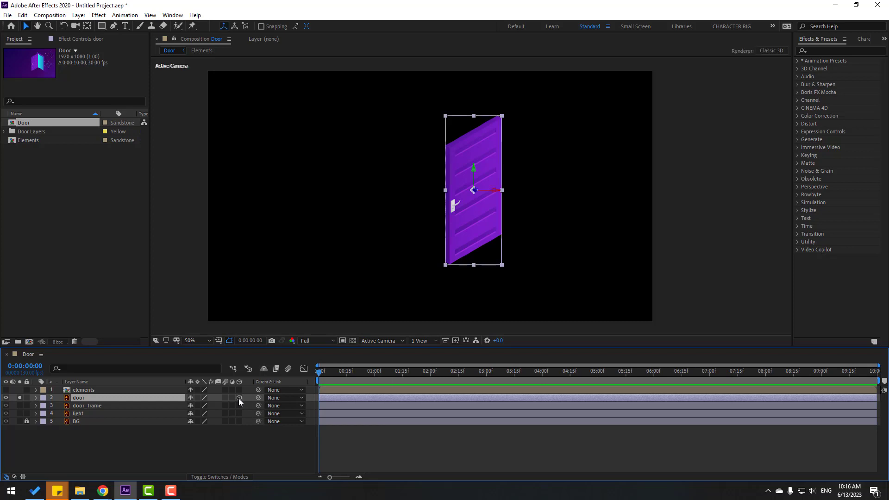
- Move the door layer's anchor point to its hinge edge beside the frame, and turn off the layer's solo
key(slash)
click(88, 26)
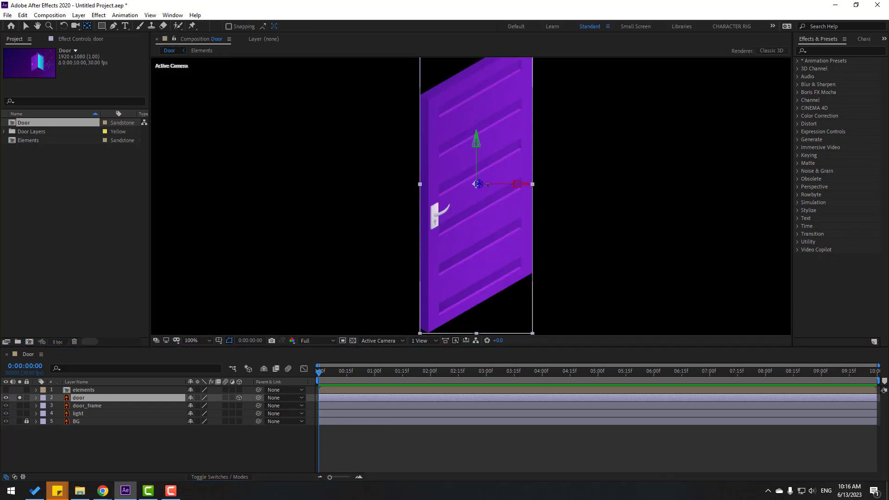
drag(478, 184, 529, 183)
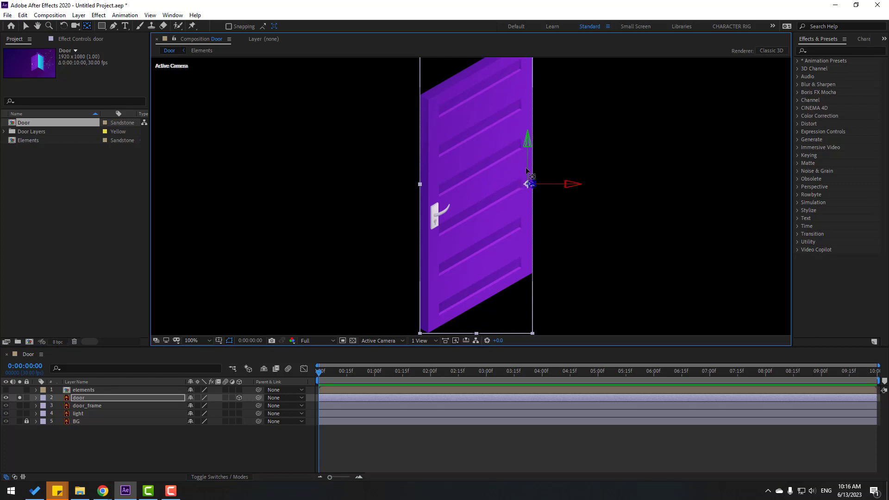
key(comma)
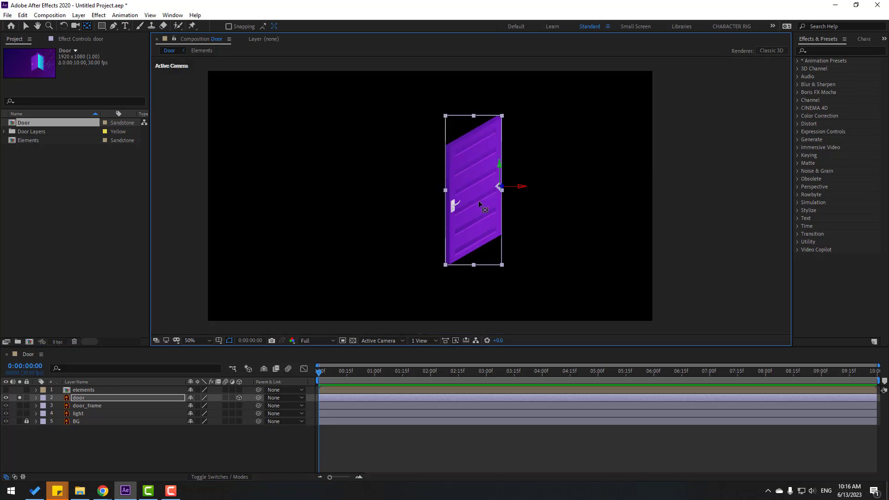
click(23, 28)
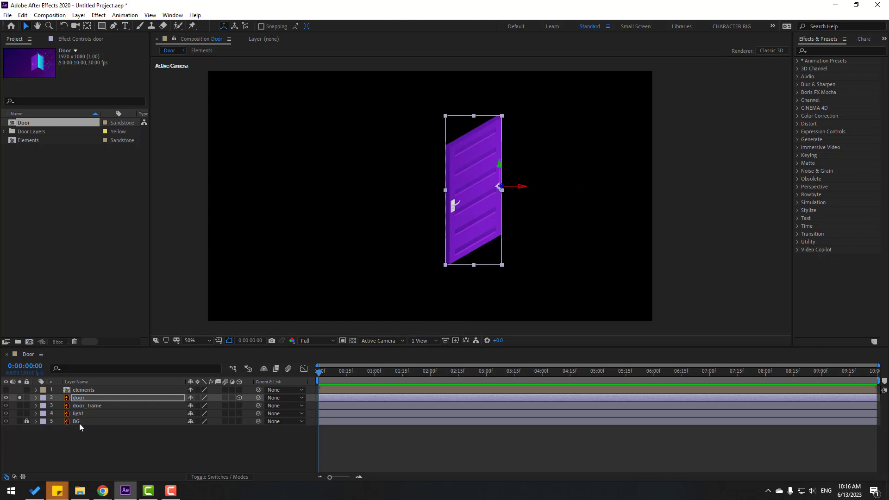
click(19, 398)
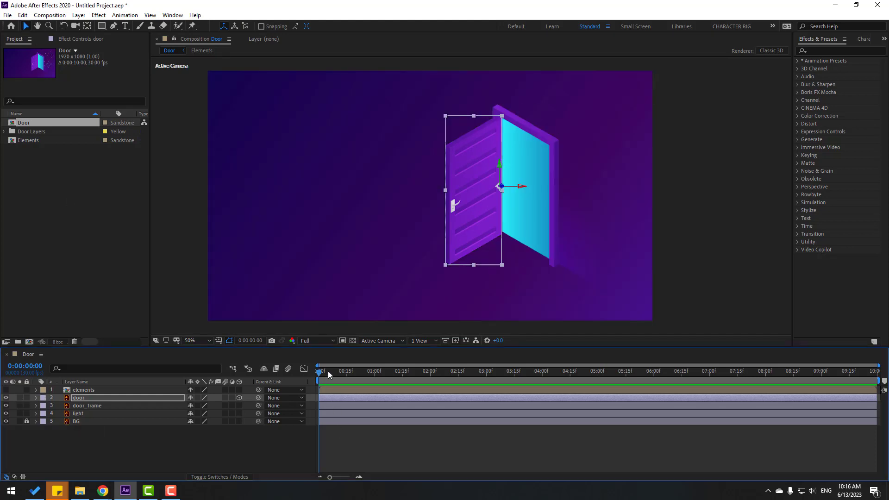
- Add a Y Rotation keyframe to the door layer at 0:00:01:09 for the open position
click(84, 398)
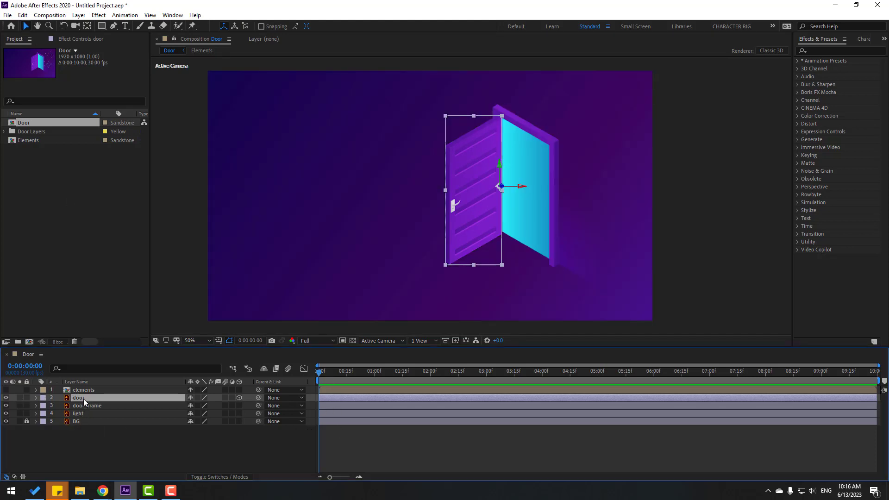
key(r)
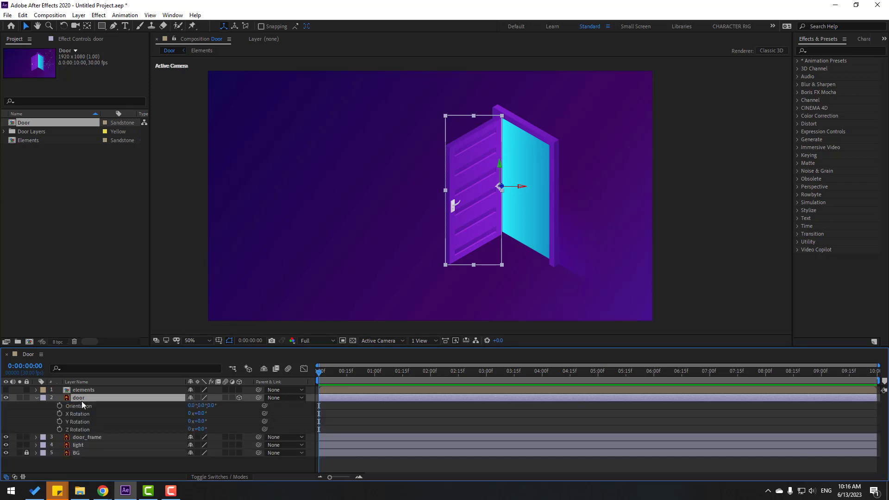
click(391, 371)
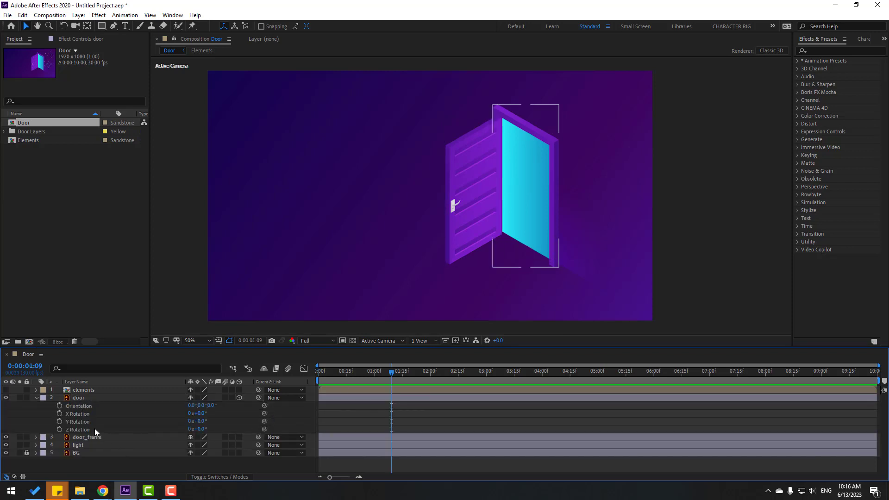
click(59, 422)
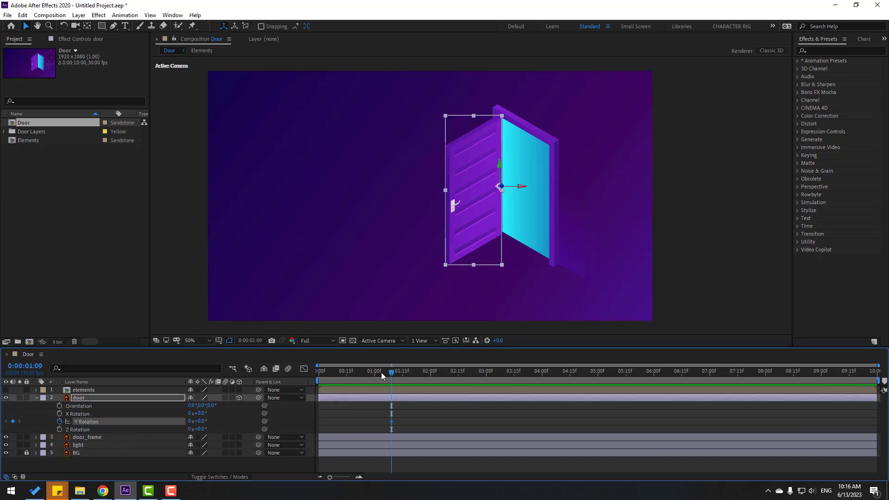
- Set the door's Y Rotation to -156° at the first frame so that it starts closed
drag(381, 372, 309, 388)
drag(198, 421, 137, 430)
click(413, 410)
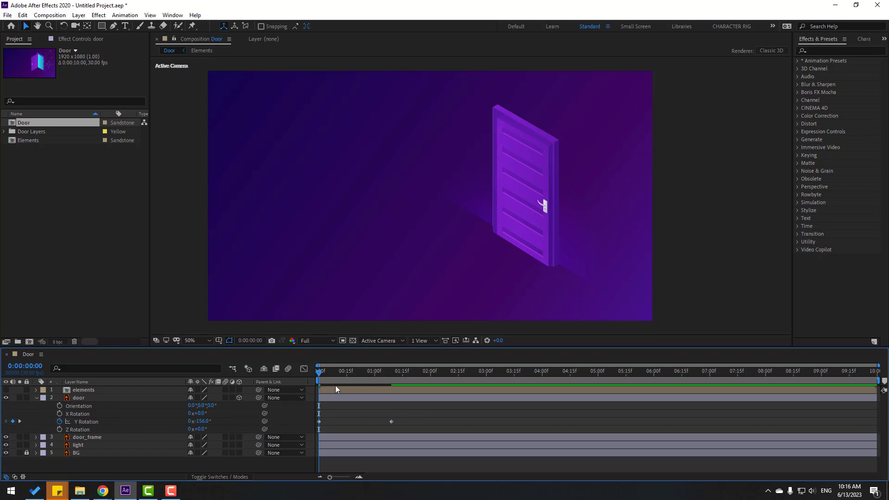
mouse_move(330, 379)
mouse_down()
mouse_move(421, 377)
mouse_move(335, 381)
mouse_up()
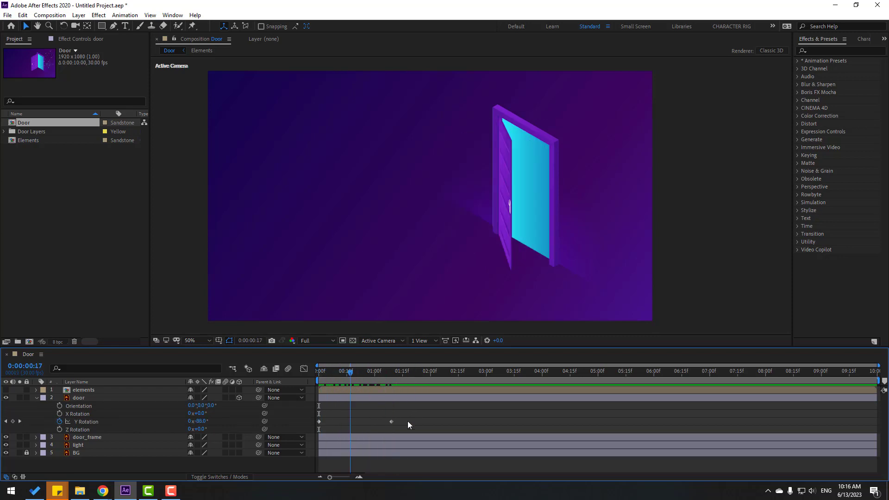
- Apply Easy Ease to both Y Rotation keyframes of the door
drag(410, 416, 316, 420)
right_click(319, 421)
mouse_move(370, 414)
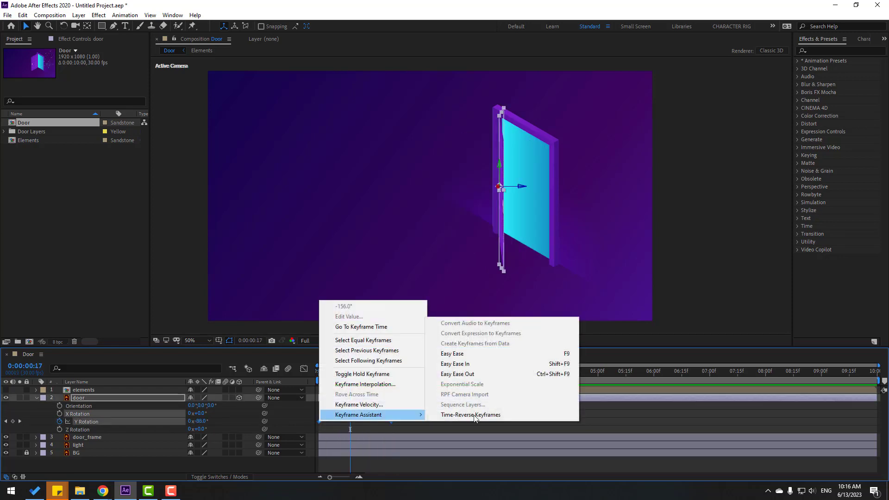
click(559, 355)
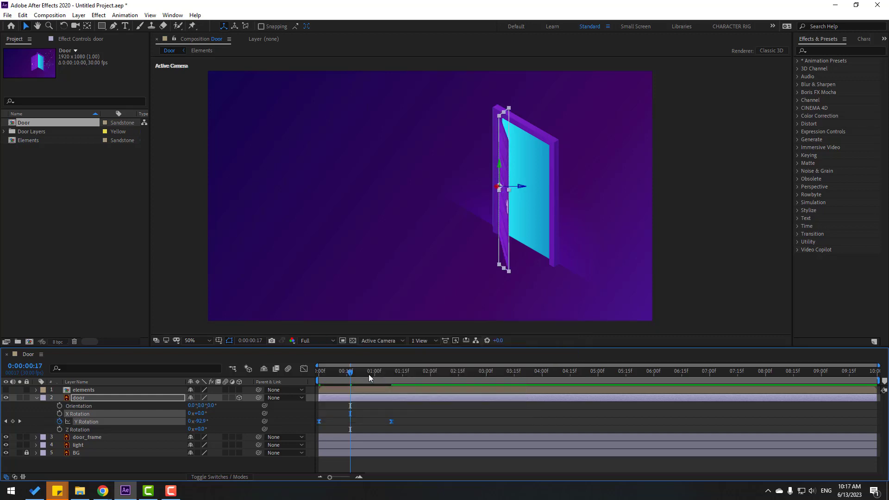
- Reshape the door rotation's speed graph into a sharp early peak with a long slowdown, and preview the motion
click(304, 369)
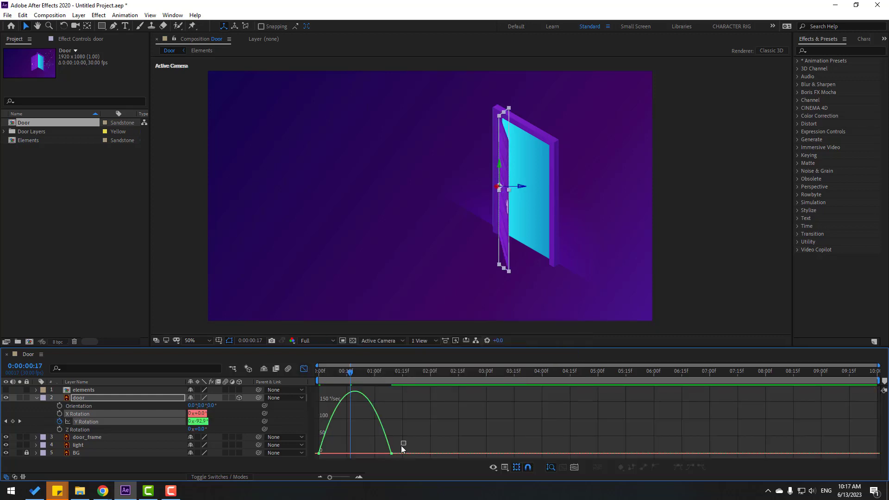
mouse_move(344, 454)
mouse_down()
mouse_move(328, 457)
mouse_move(371, 455)
mouse_move(324, 454)
mouse_move(331, 456)
mouse_up()
key(space)
key(space)
key(space)
key(space)
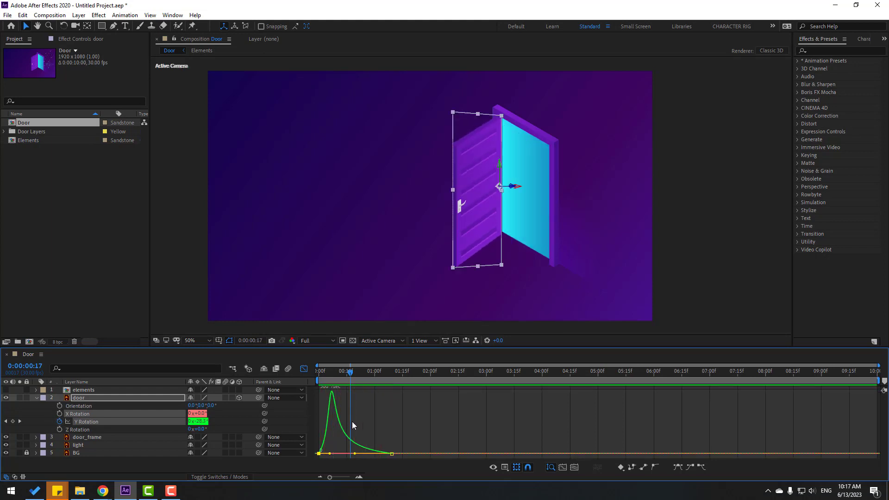
key(space)
click(304, 369)
- Apply the Glow effect to the light layer and set its Glow Radius to 131
drag(324, 377, 418, 377)
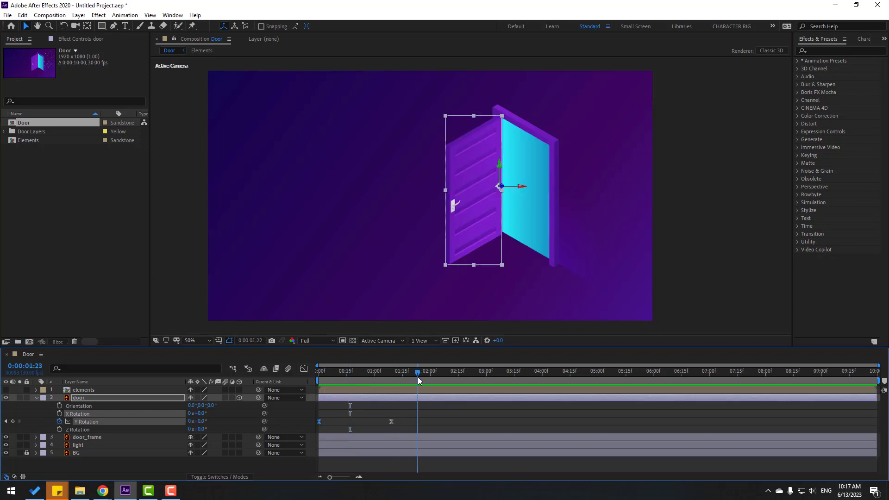
click(125, 461)
click(821, 49)
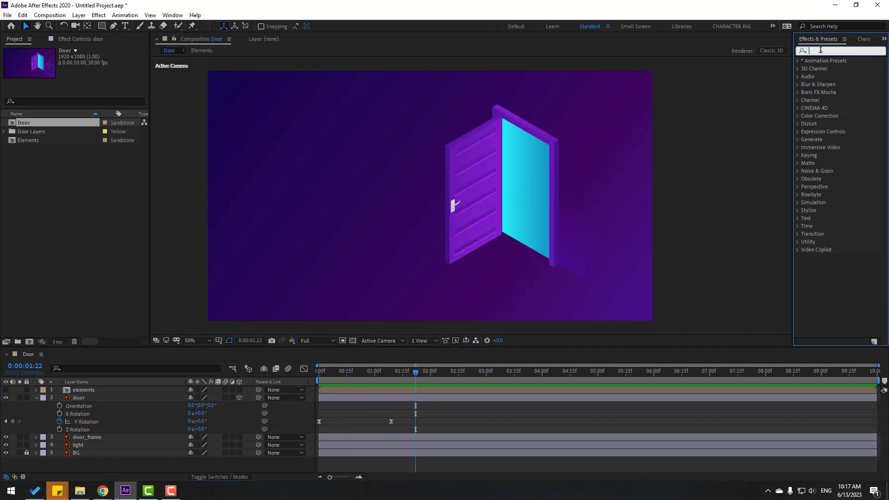
text(glow)
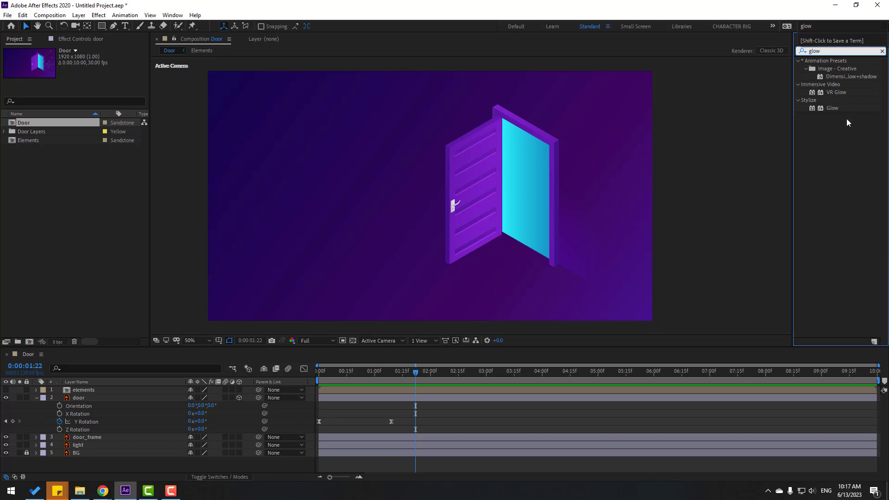
drag(833, 109, 96, 447)
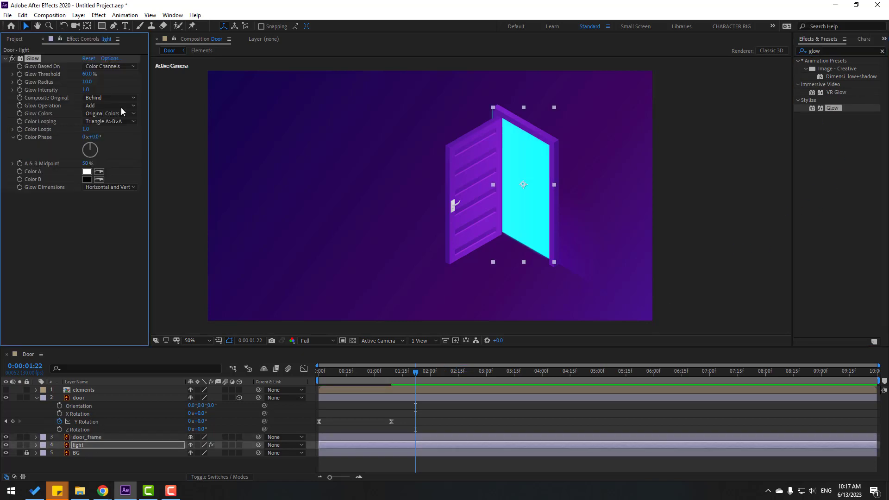
drag(88, 82, 136, 78)
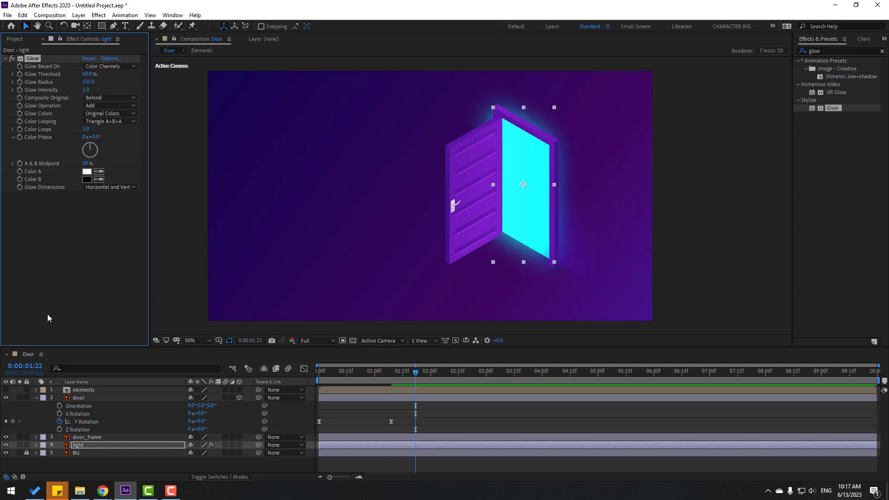
- Draw a four-point Pen mask on the light layer around the door opening, and preview the animation
click(113, 25)
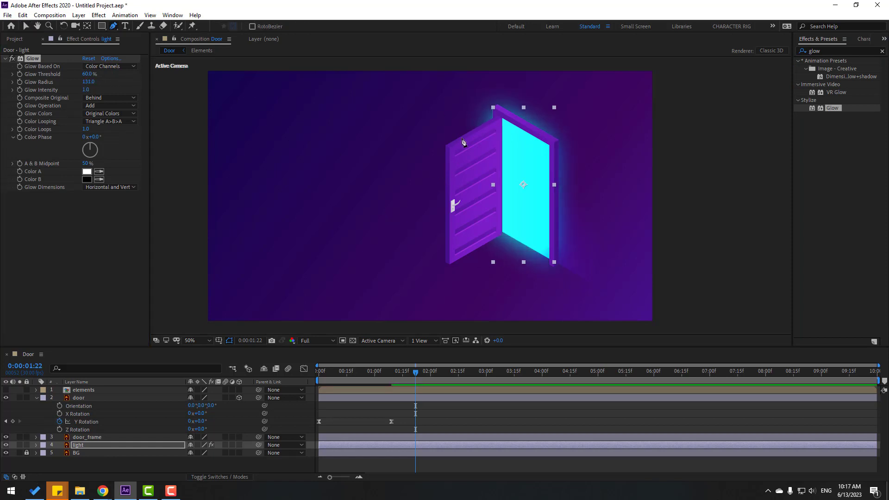
click(501, 117)
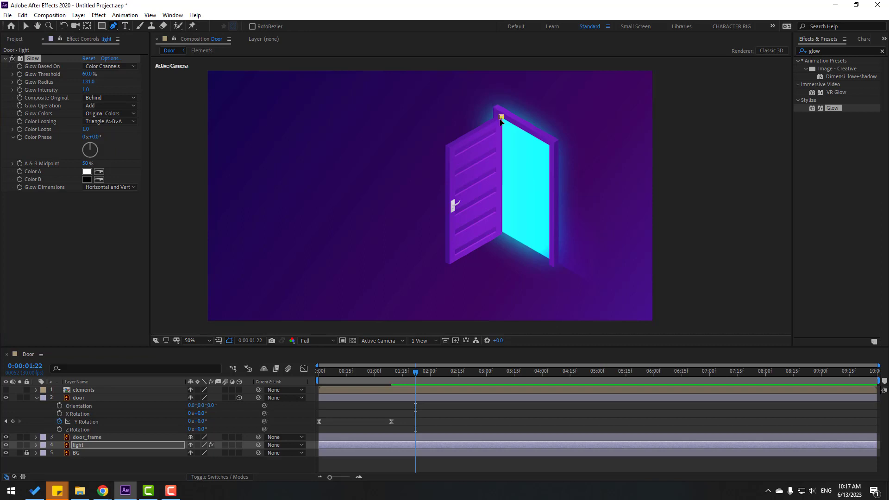
click(501, 234)
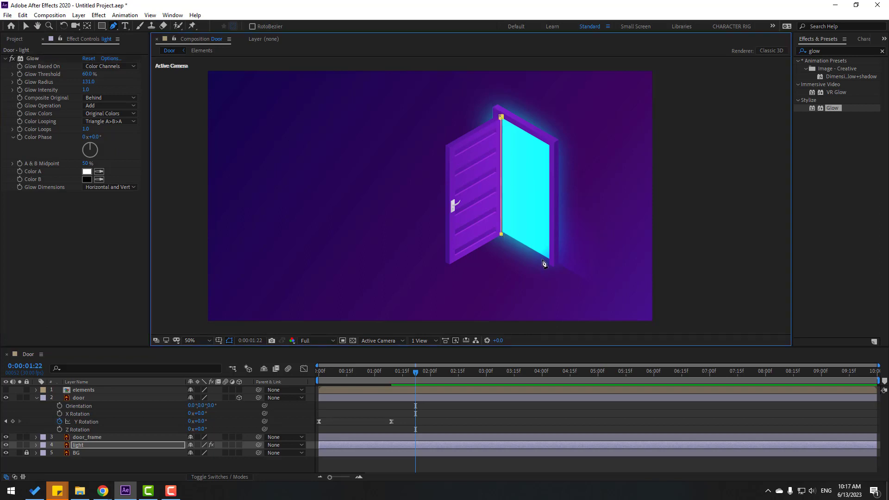
click(548, 264)
click(550, 146)
click(501, 118)
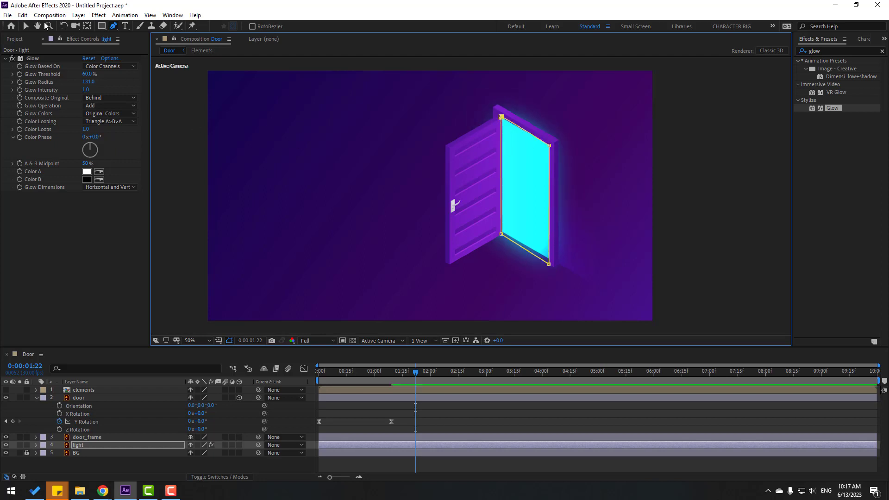
click(26, 26)
click(404, 415)
key(space)
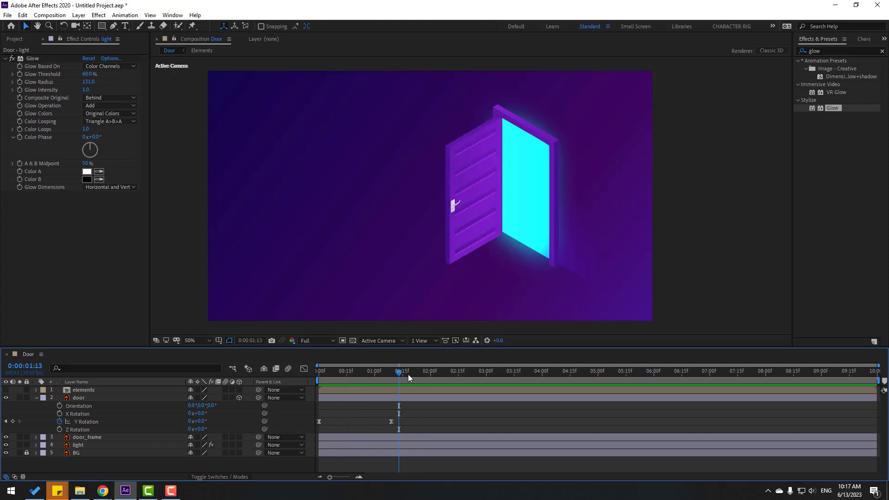
key(space)
- Set the light layer's opacity to 0% and add an opacity keyframe at 0:00:00:07
drag(343, 381, 315, 378)
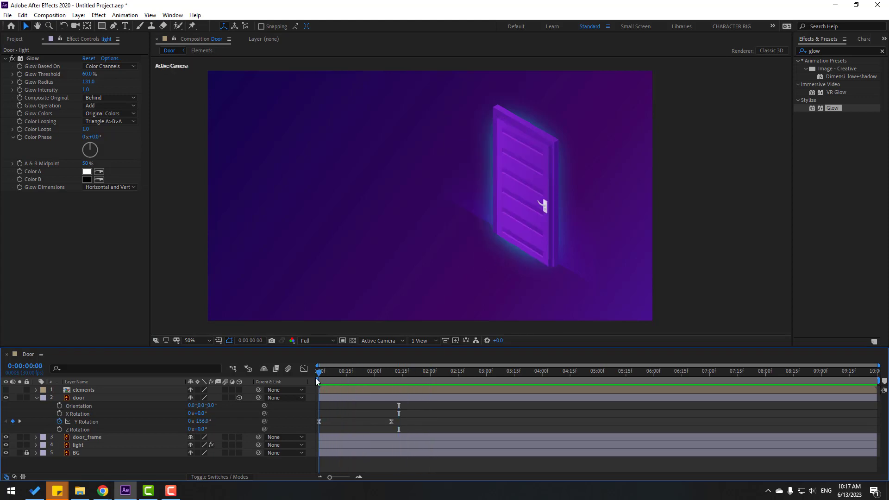
click(78, 446)
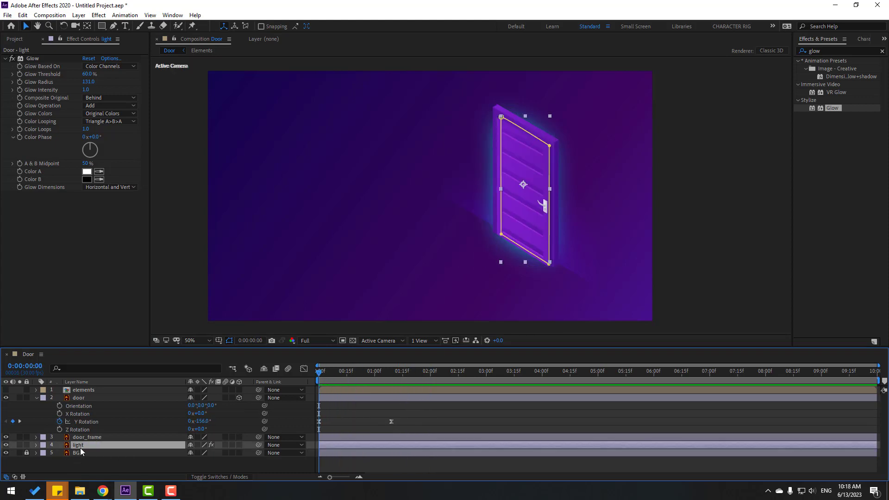
key(t)
drag(182, 453, 139, 453)
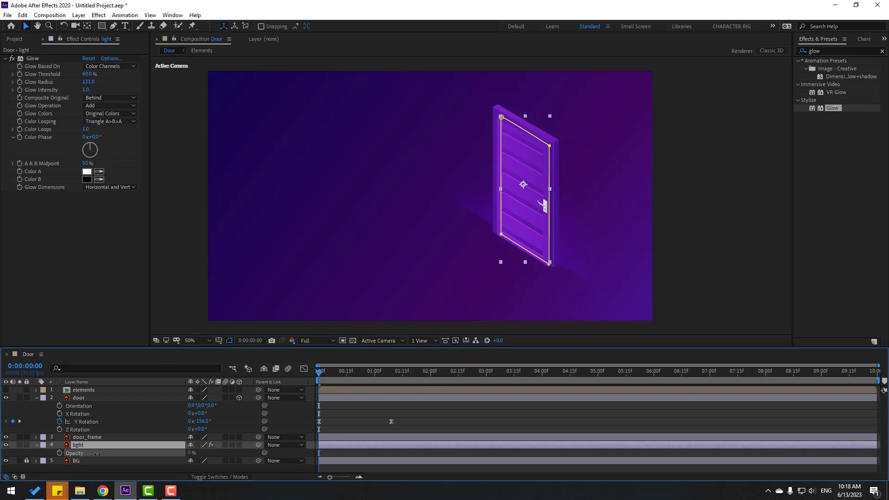
mouse_move(325, 374)
mouse_down()
mouse_move(343, 374)
mouse_move(332, 373)
mouse_up()
click(60, 452)
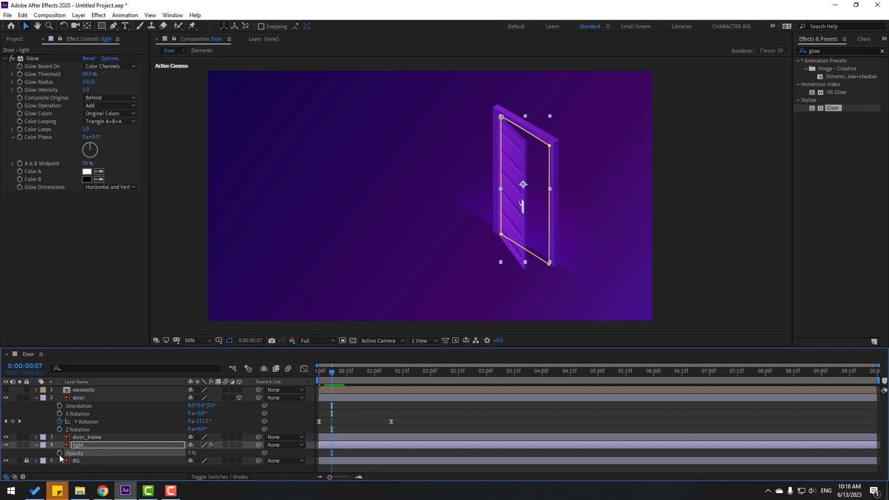
- Set the light layer's opacity to 100% at 0:00:00:18
drag(332, 373, 352, 374)
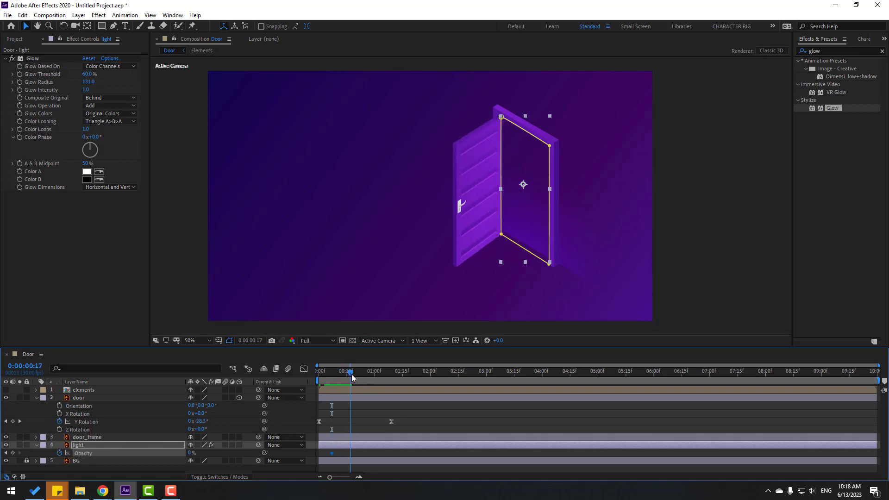
click(193, 465)
click(190, 454)
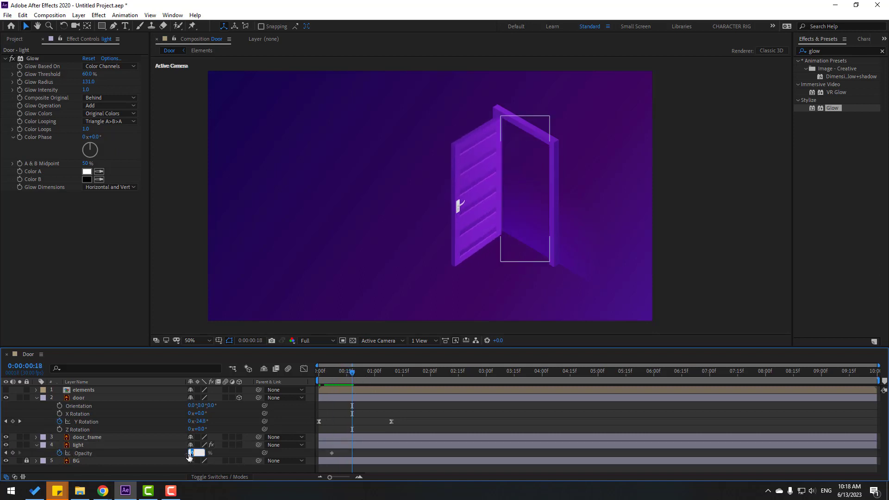
text(100)
key(Return)
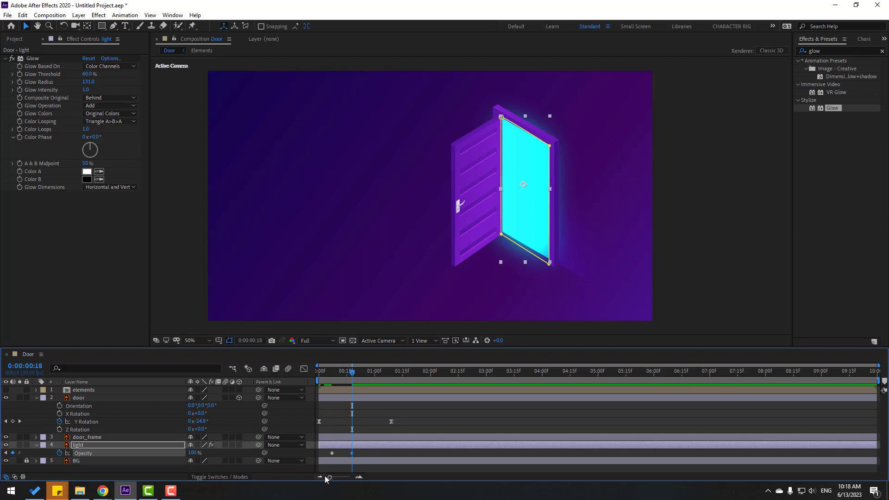
- Apply Easy Ease to the light layer's opacity keyframes, shift both earlier so the first sits at 0:00:00:01, and preview the fade
right_click(332, 453)
mouse_move(338, 448)
click(471, 395)
drag(331, 453, 324, 453)
key(space)
drag(316, 374, 331, 387)
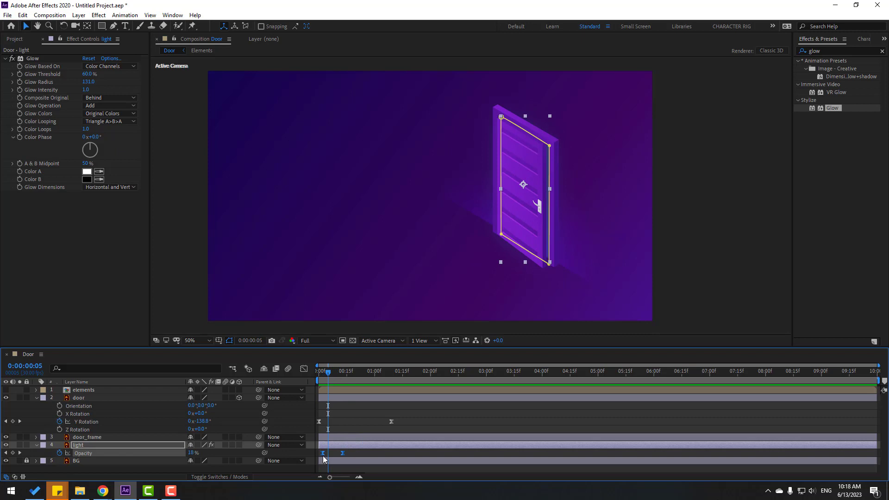
drag(323, 456, 322, 454)
key(space)
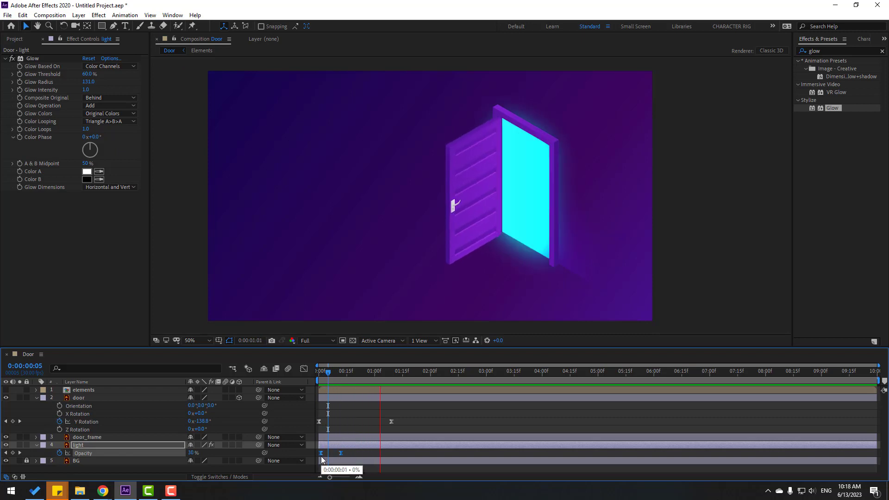
- Set the light layer's Glow Threshold to 65.9% and its Glow Radius to 441, and check the glow at an earlier frame
drag(352, 378, 348, 375)
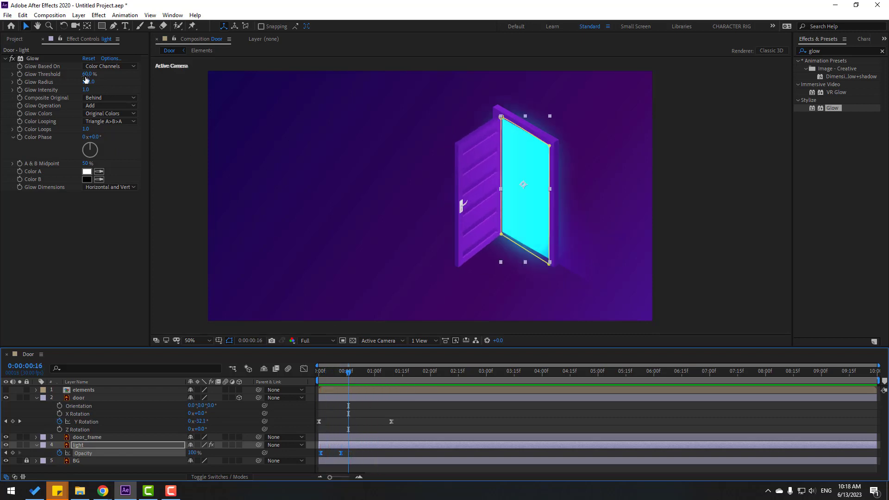
drag(85, 77, 175, 71)
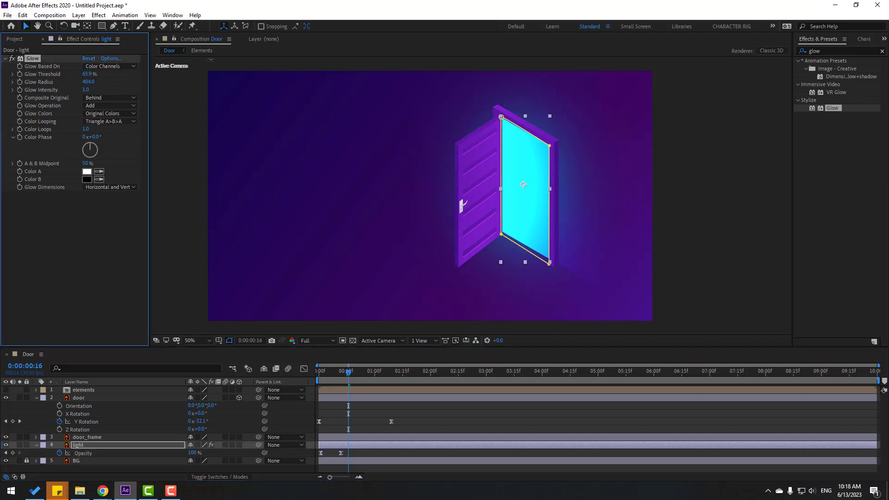
drag(349, 373, 324, 376)
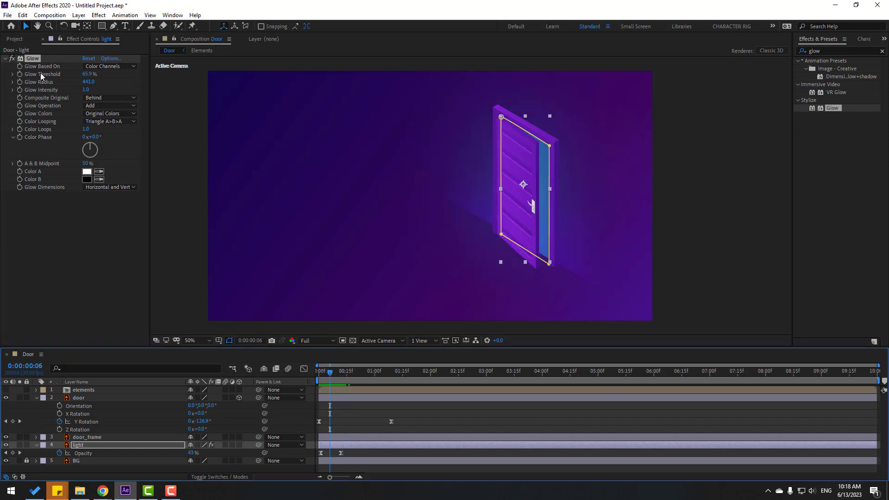
- Duplicate the Glow effect on the light layer, set the copy's threshold to 85.1% and radius to 199, and preview the animation
key(ctrl+d)
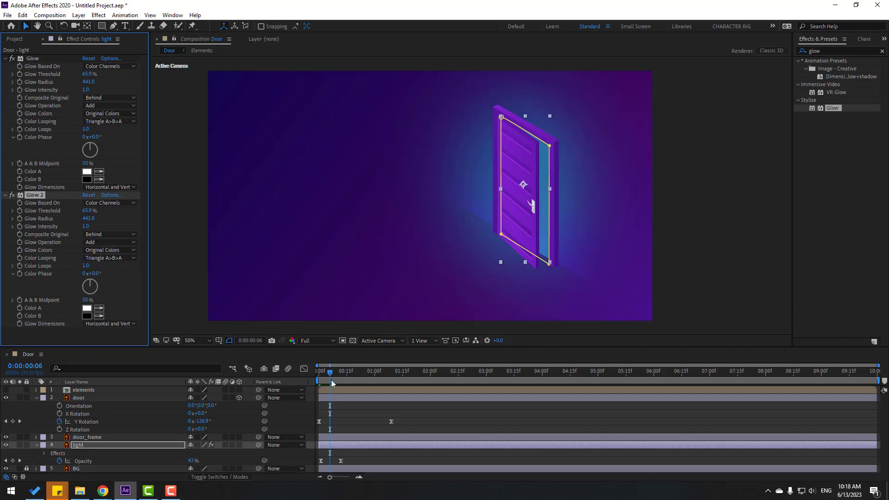
drag(333, 373, 356, 373)
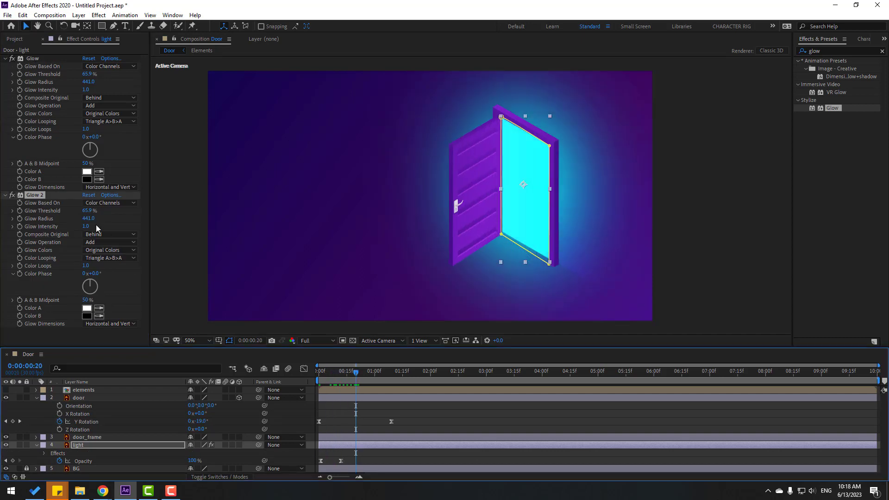
drag(88, 218, 149, 206)
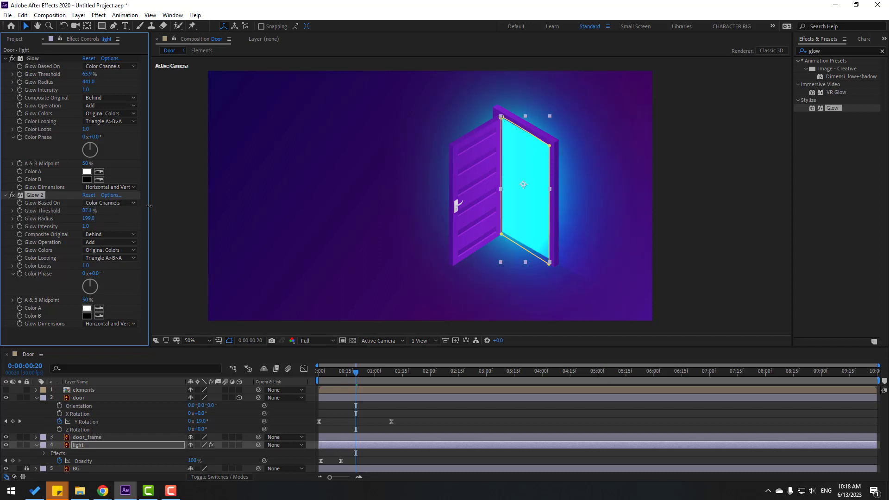
click(437, 416)
key(space)
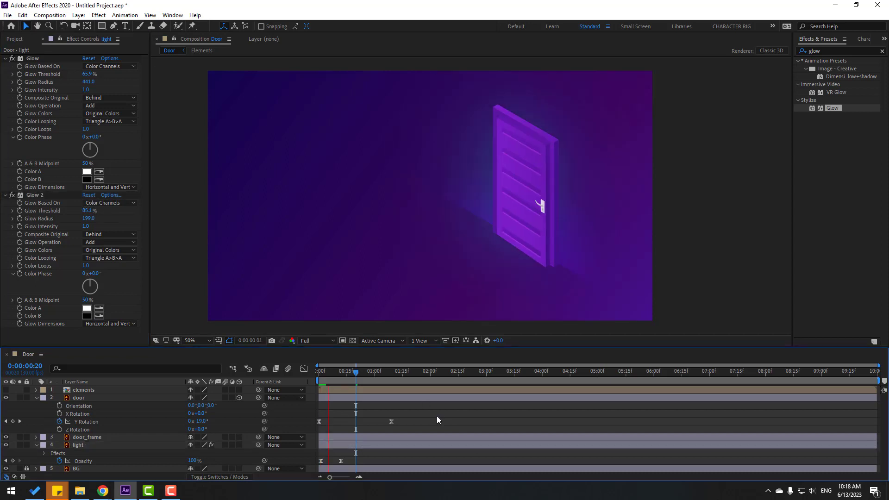
key(space)
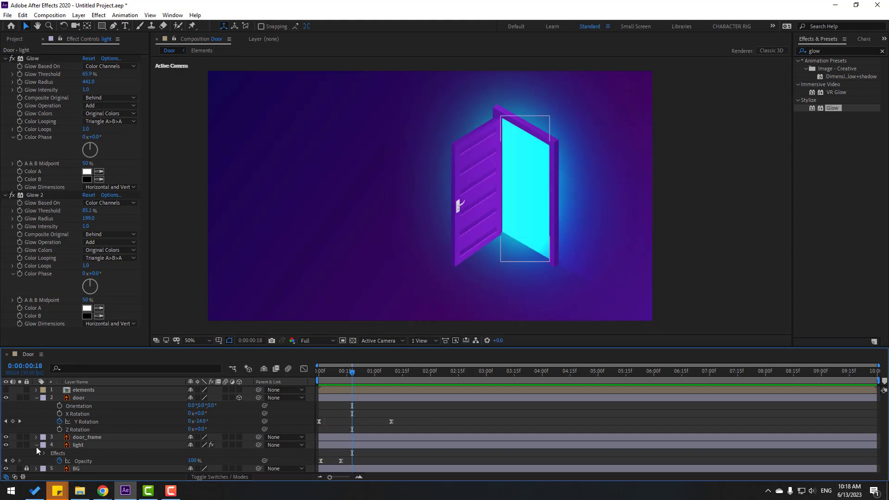
- Open the elements precomposition and set its composition size to 1920 x 1080 px
click(36, 445)
double_click(88, 391)
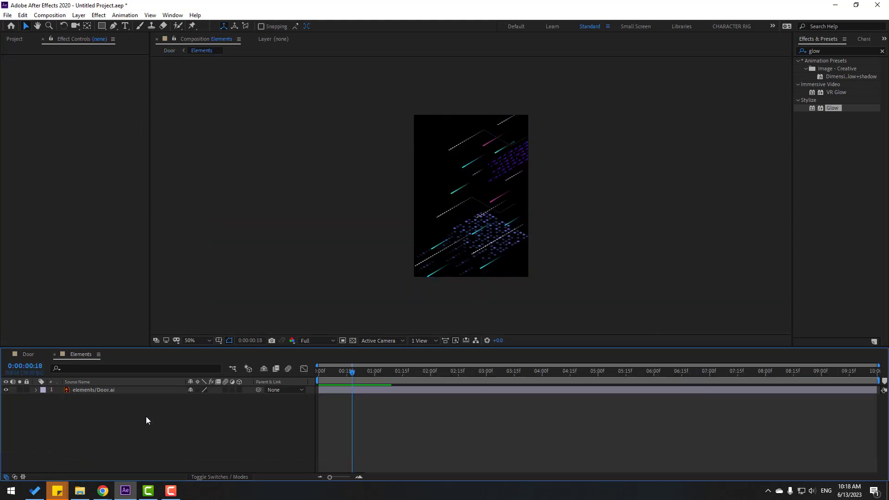
right_click(129, 440)
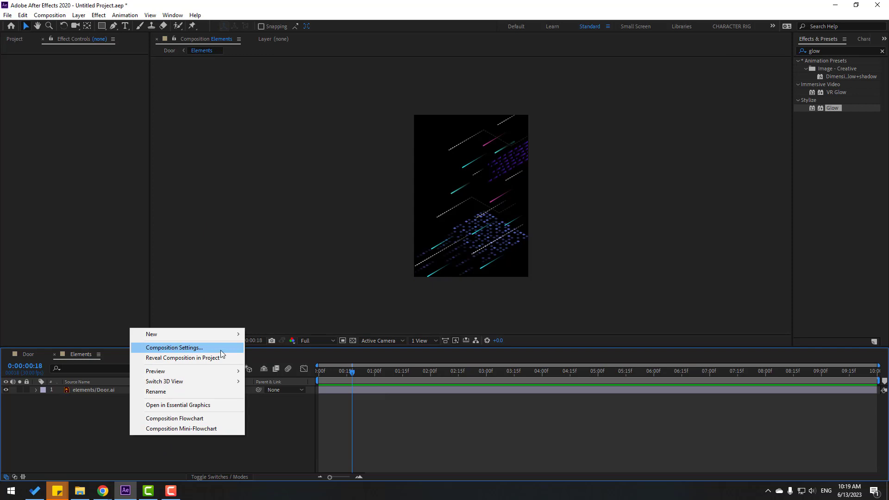
click(196, 349)
click(301, 216)
text(1920)
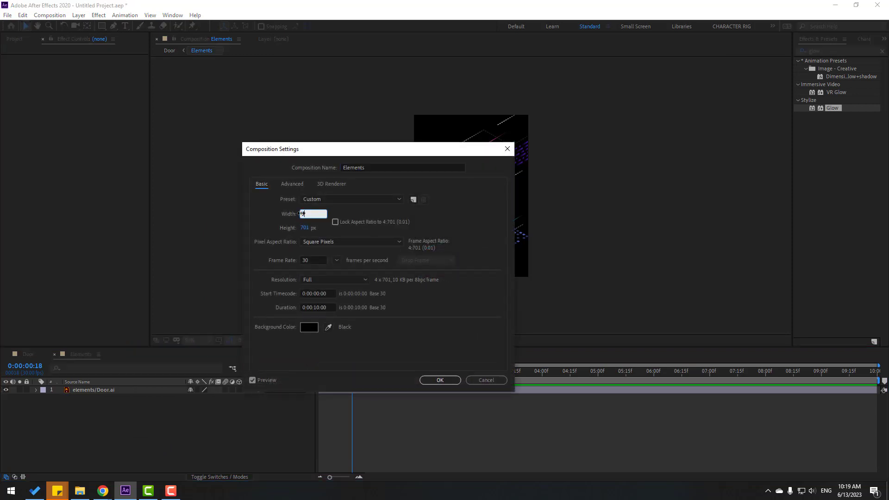
key(Tab)
text(1080)
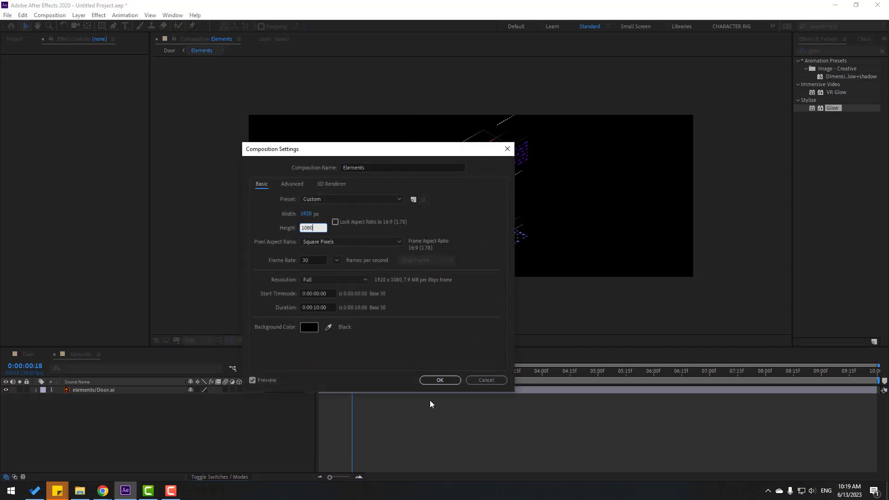
click(429, 382)
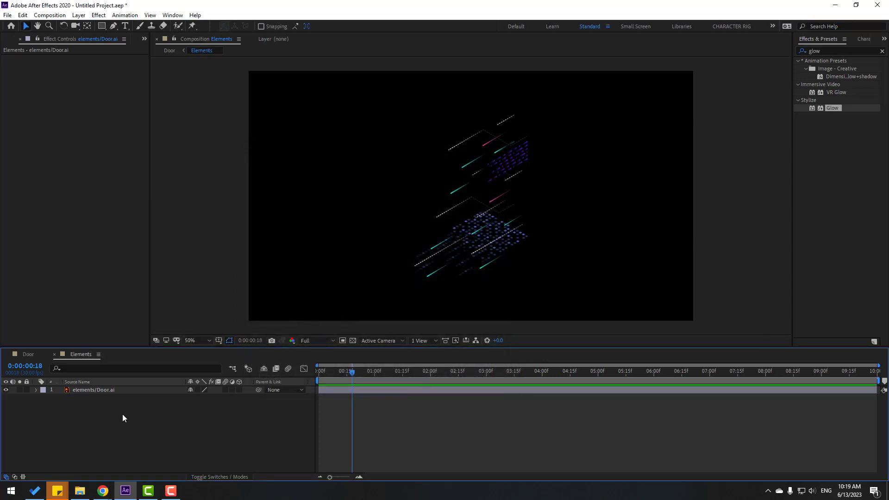
click(104, 392)
click(106, 407)
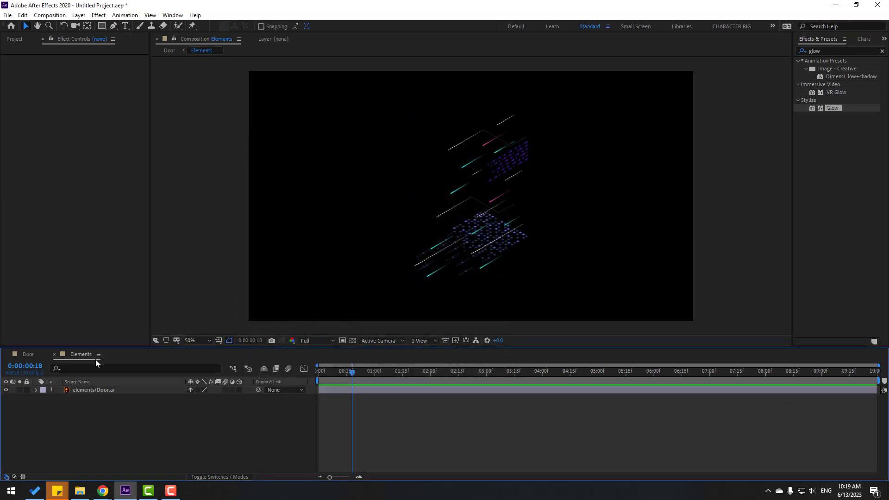
- Copy the BG layer from the Door composition into Elements, place it below the elements/Door.ai layer and lock it
click(28, 353)
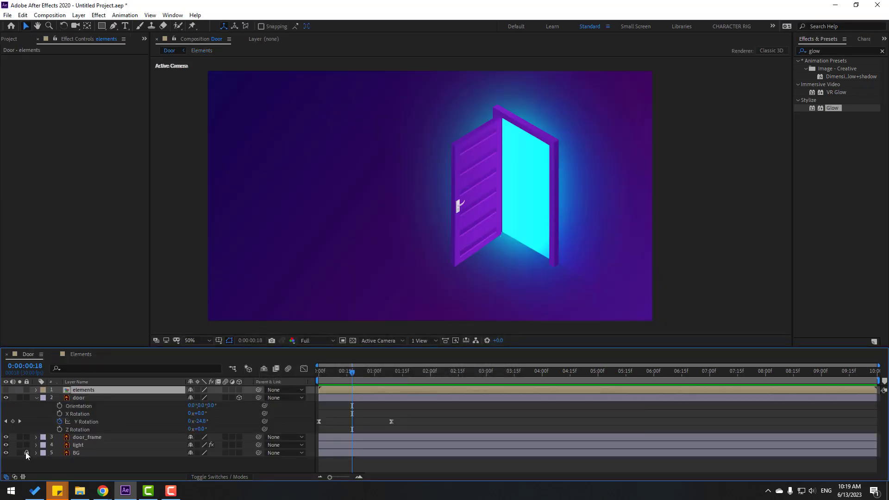
click(76, 453)
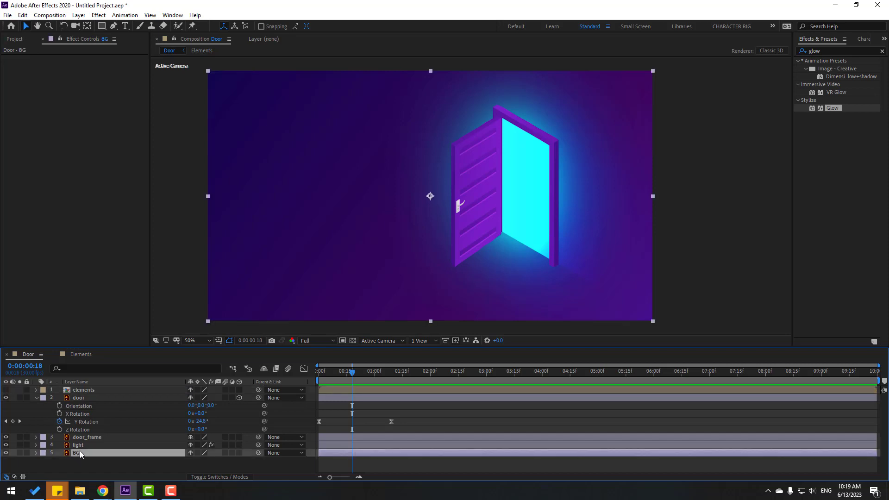
click(77, 354)
click(81, 392)
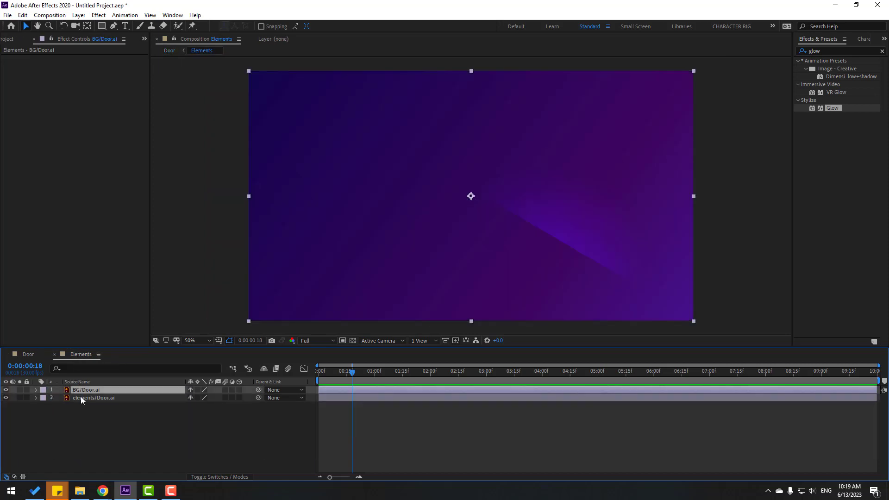
drag(82, 388, 98, 416)
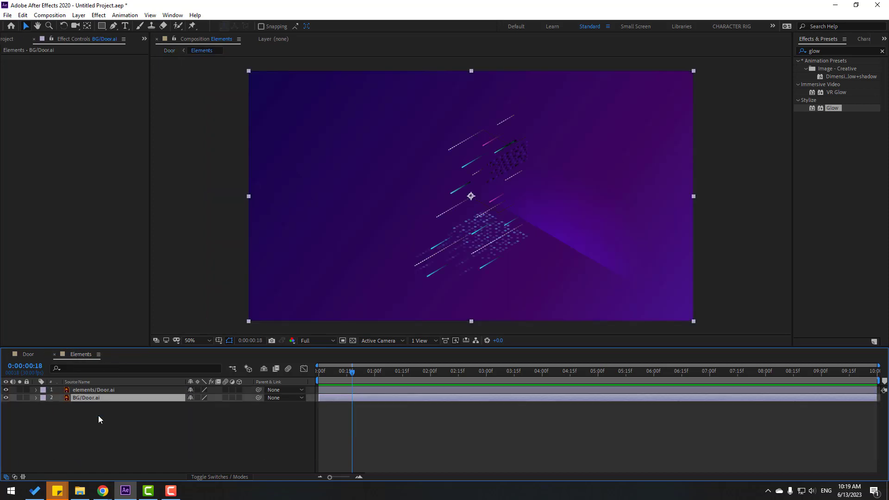
click(27, 398)
click(89, 390)
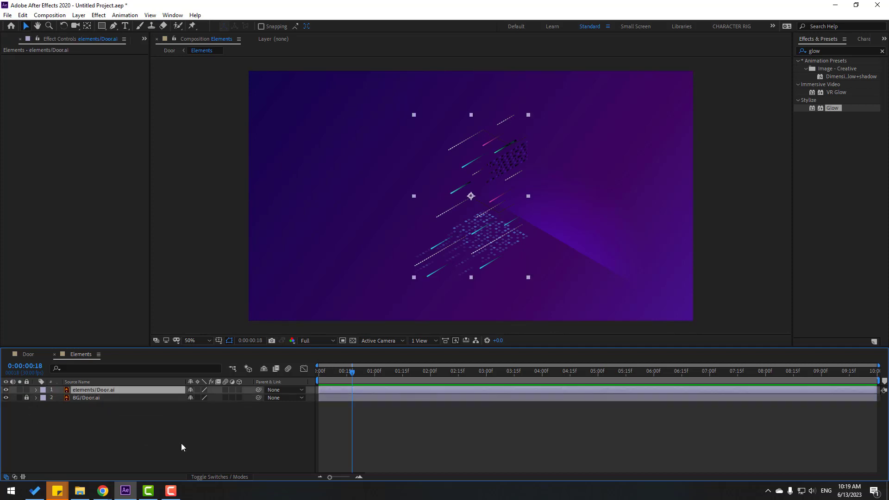
- Make the elements layer visible in the Door composition and move it back toward the centre of the frame
click(25, 355)
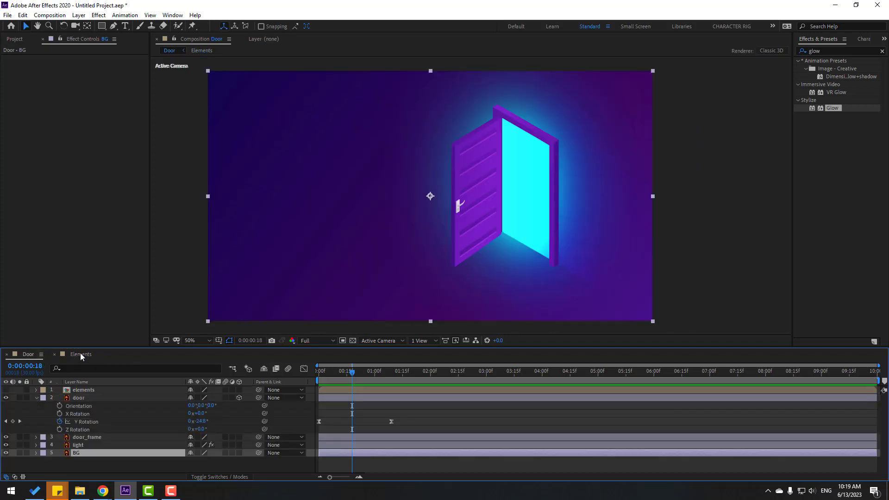
drag(7, 398, 6, 390)
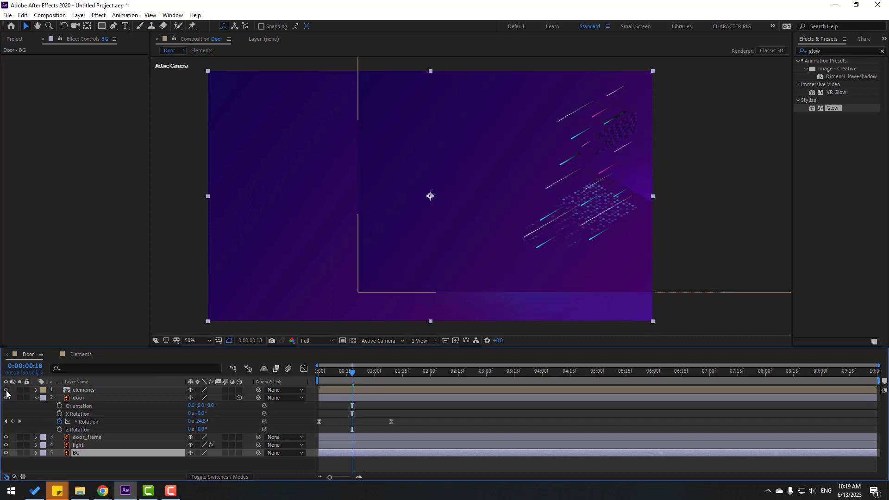
click(88, 390)
drag(554, 177, 418, 207)
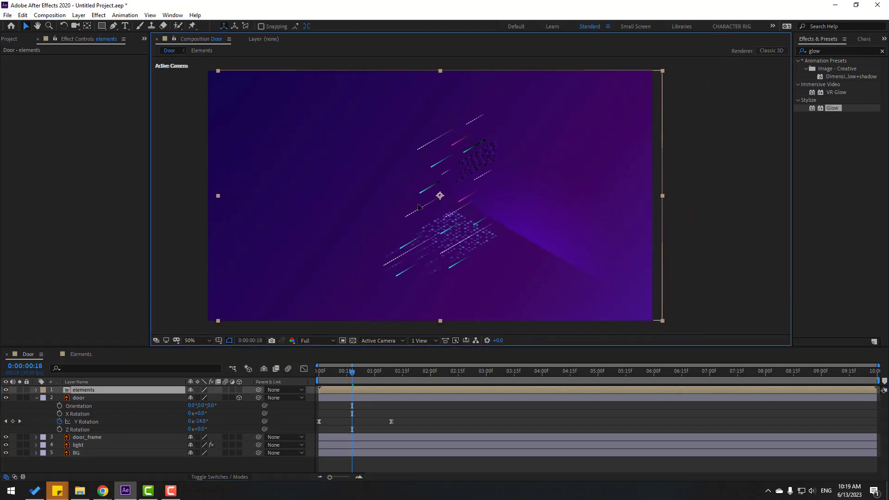
- Hide the BG/Door.ai layer inside the Elements composition and move the elements layer over the door opening in the Door composition
double_click(68, 392)
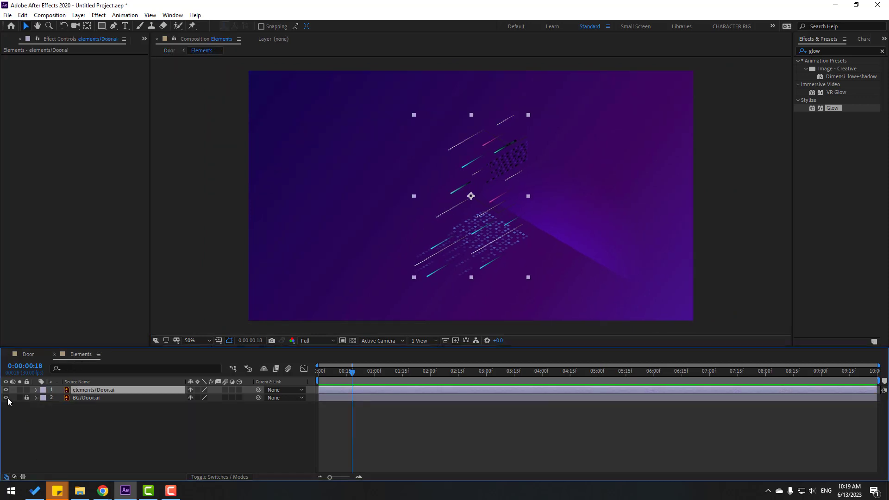
click(28, 353)
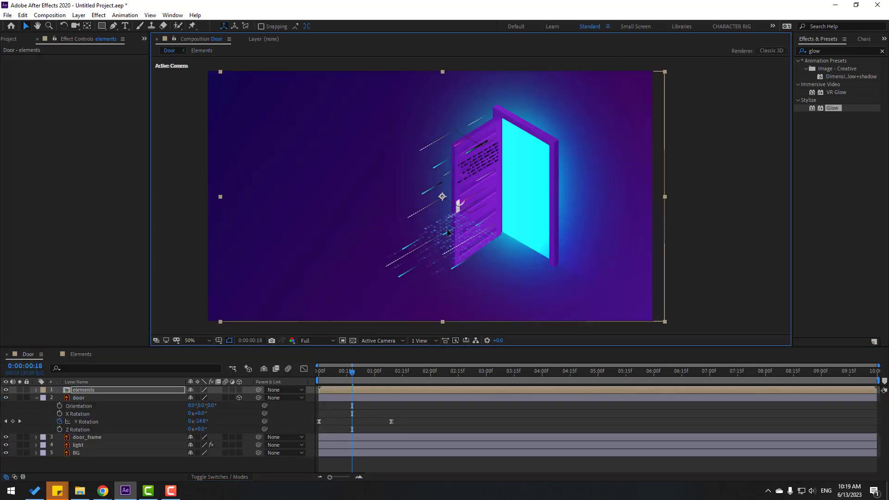
drag(481, 232, 473, 276)
- In Elements, keyframe the elements/Door.ai layer's position at 960, 540 near 01:15f and at 1346, 370 at 0:00:00:00
double_click(82, 392)
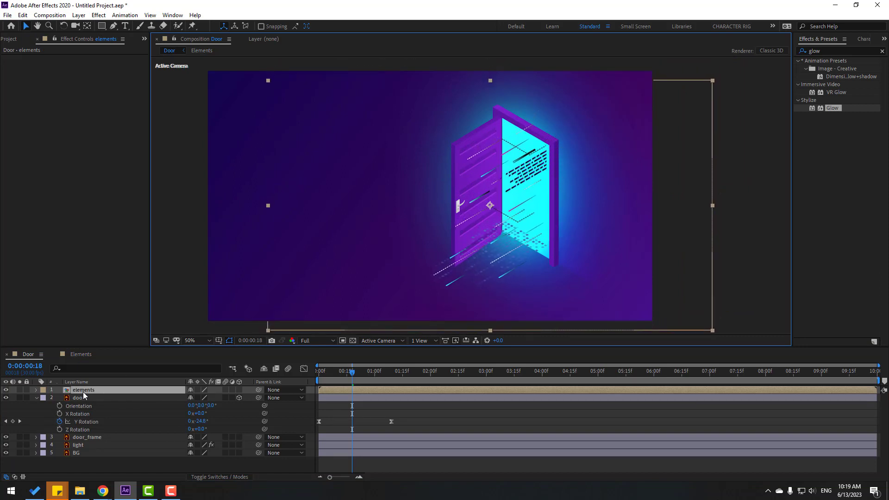
click(84, 391)
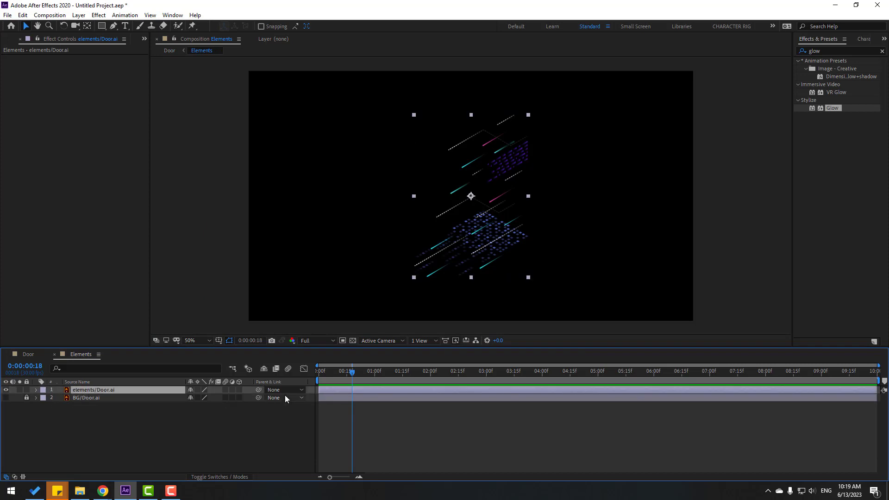
key(p)
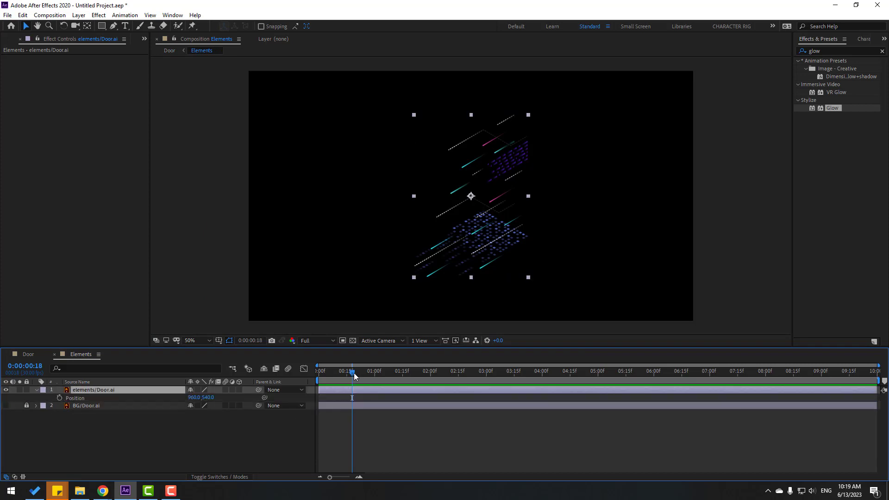
drag(354, 373, 319, 379)
click(59, 399)
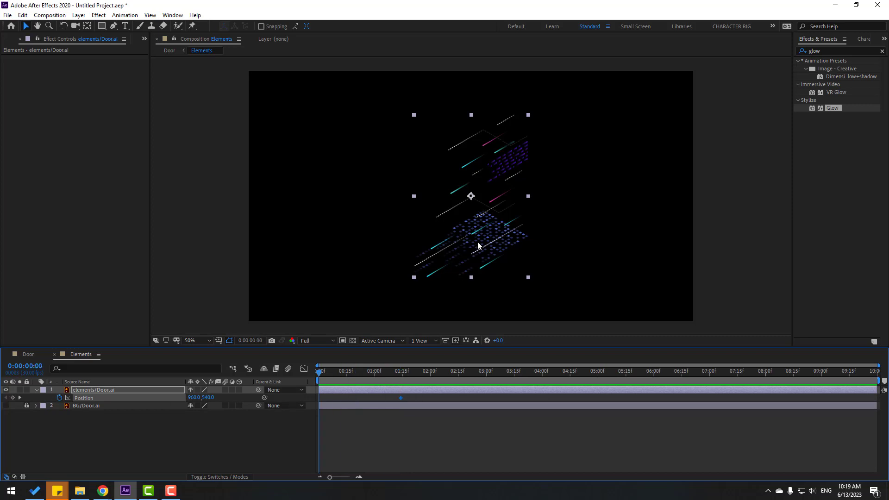
drag(478, 245, 568, 206)
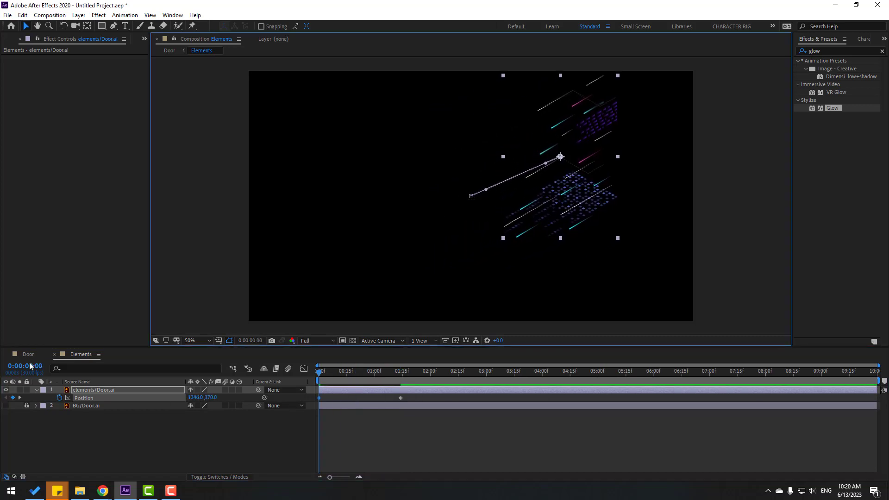
- In the Door composition, draw a Pen tool mask on the elements layer that follows the outline of the cyan door opening
click(27, 354)
drag(322, 370, 371, 371)
click(87, 397)
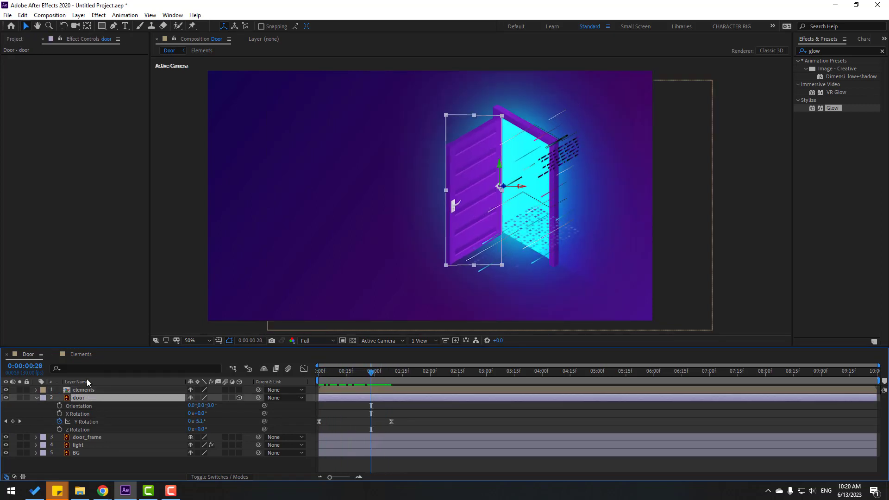
click(87, 390)
click(114, 26)
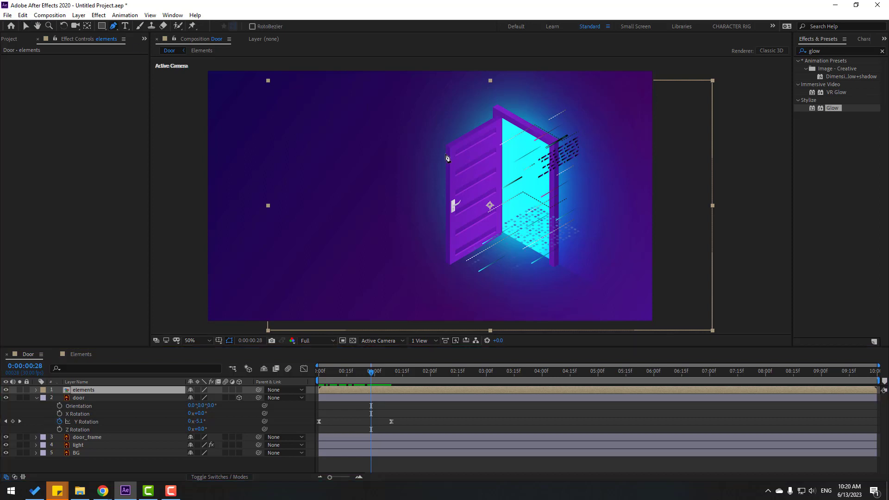
click(503, 118)
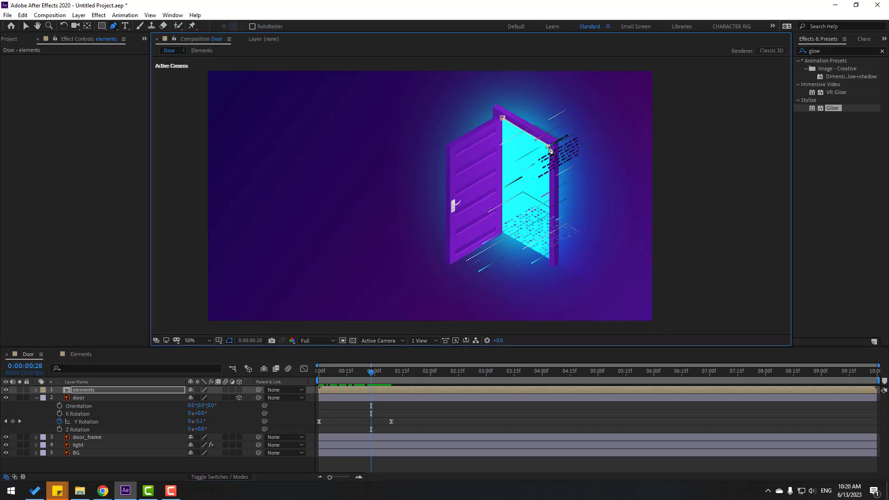
click(550, 259)
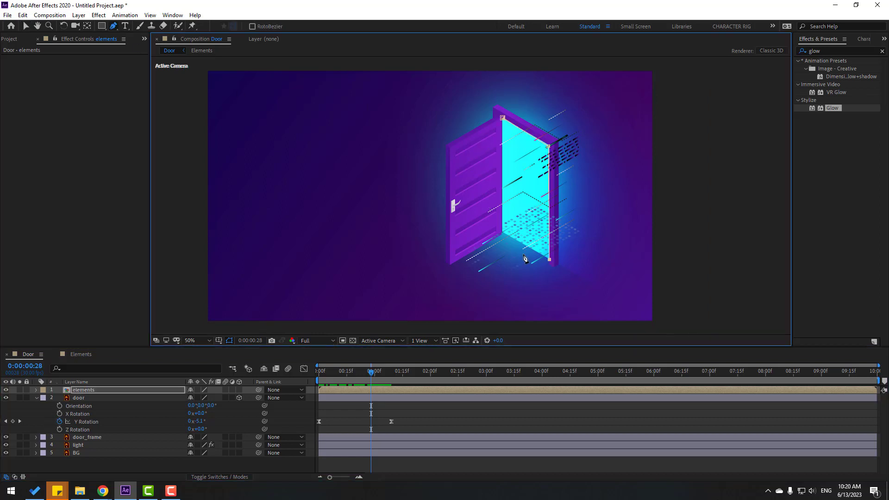
click(502, 233)
click(502, 118)
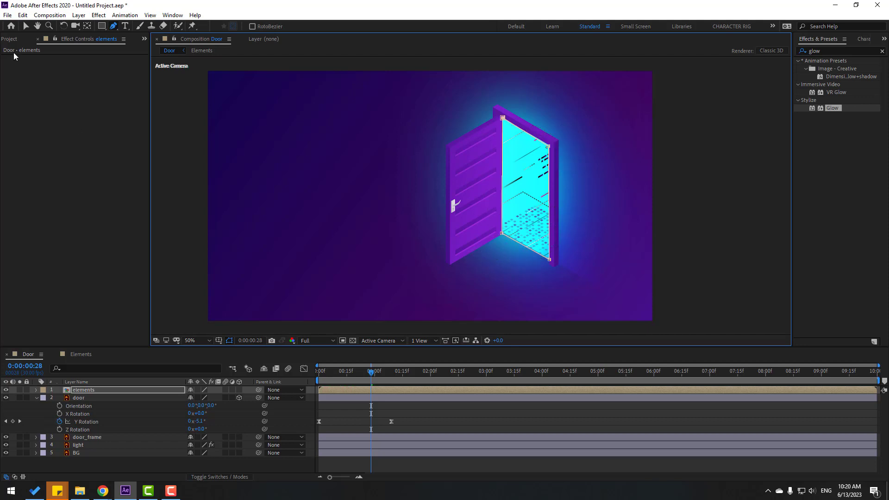
click(25, 27)
click(418, 413)
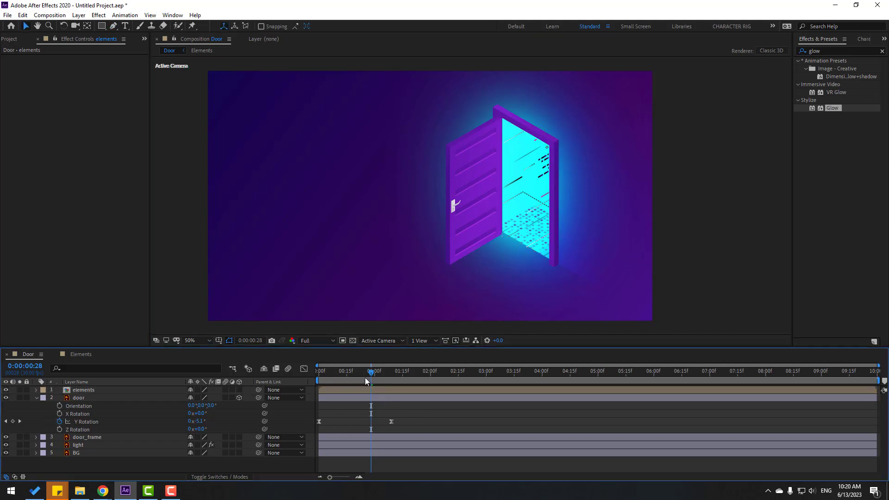
- In Elements, move the starting position of the elements/Door.ai layer at 0:00:00:00 farther out to 1470, 318
drag(365, 377, 320, 382)
click(102, 391)
click(79, 355)
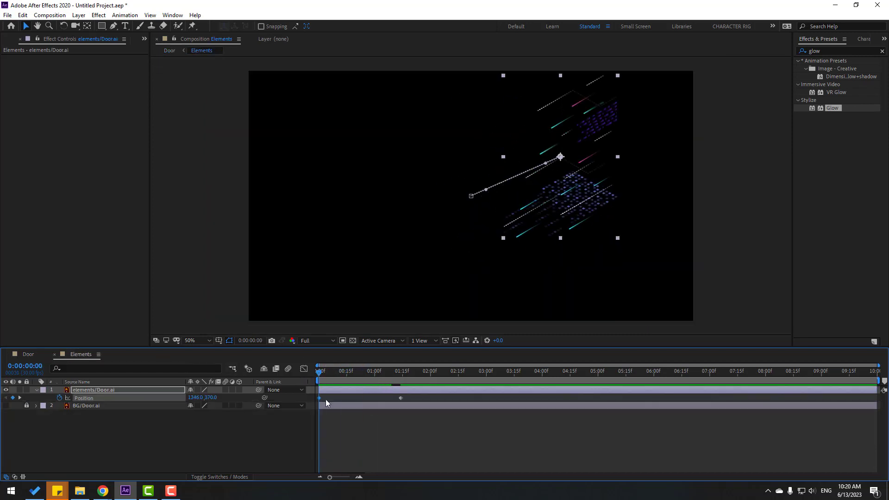
drag(561, 208, 589, 196)
click(29, 354)
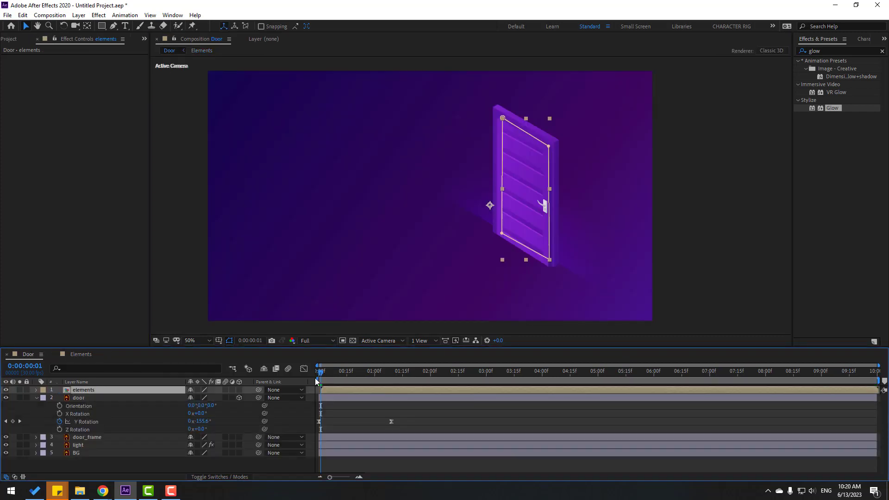
- In the Door composition at 0:00:01:12, add a mask point on the elements layer and extend the mask to the open door's lower outer corner
drag(319, 369, 396, 393)
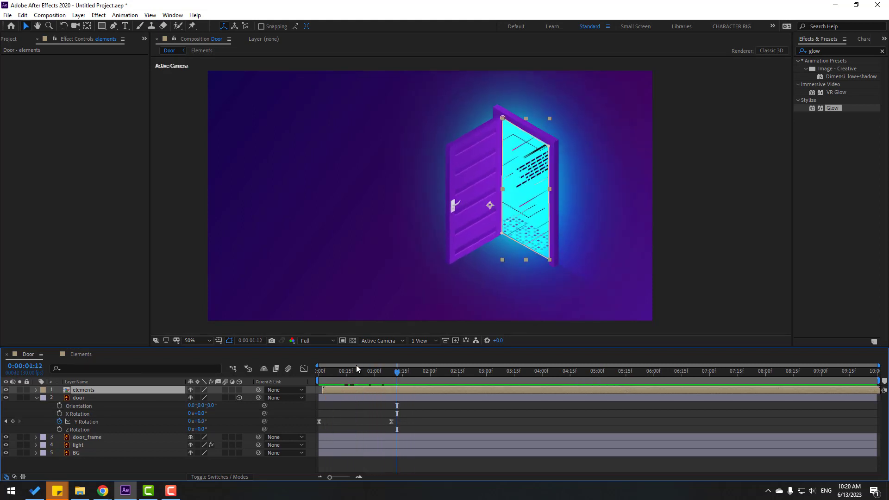
click(113, 26)
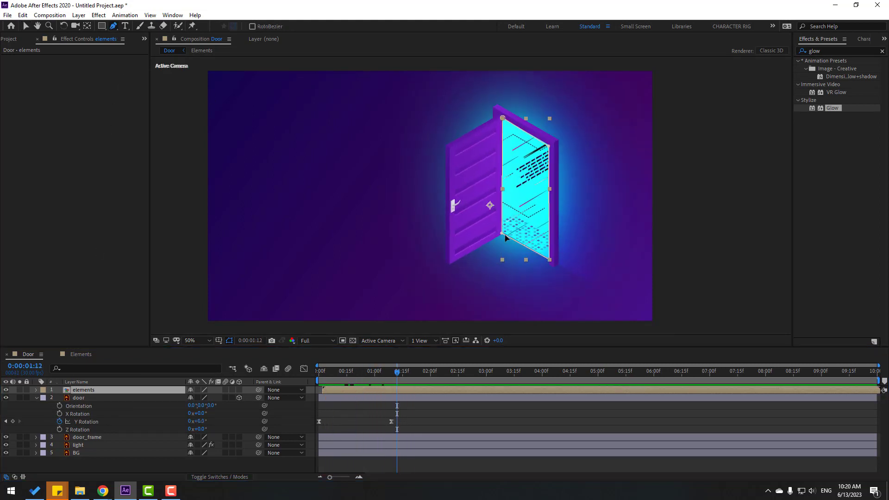
click(501, 235)
click(502, 117)
click(548, 146)
click(549, 260)
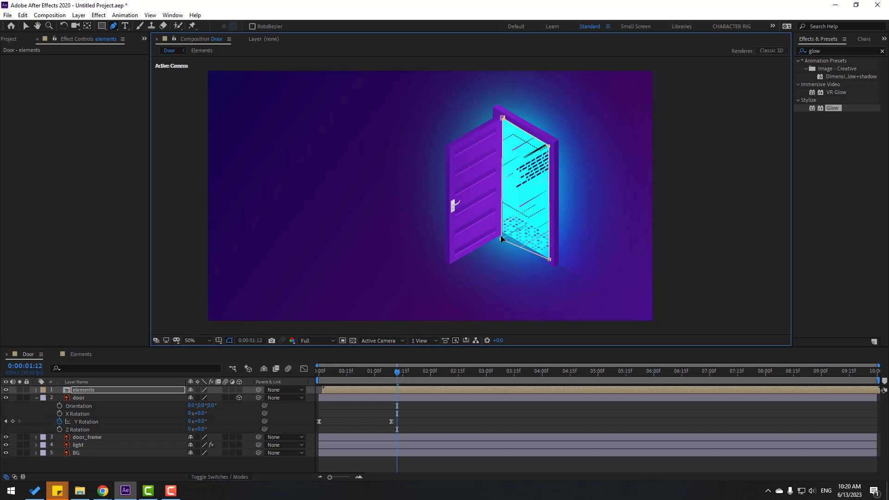
click(501, 235)
drag(499, 237, 451, 265)
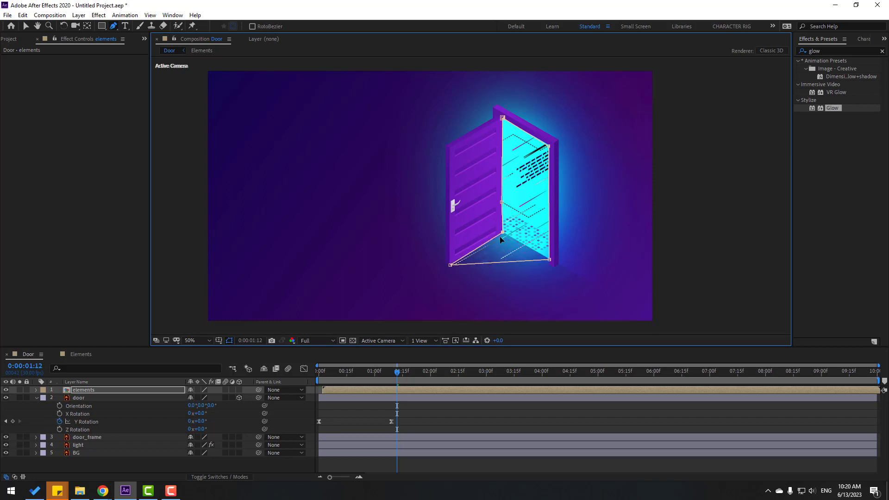
- Add points to the elements mask, extend it outward over the floor in front of the door, and preview the animation
drag(550, 264, 550, 268)
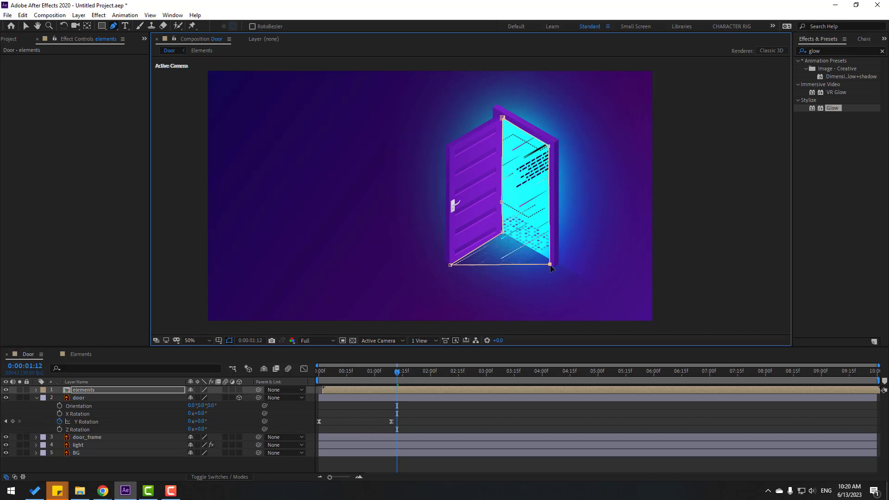
click(550, 230)
drag(550, 264, 524, 313)
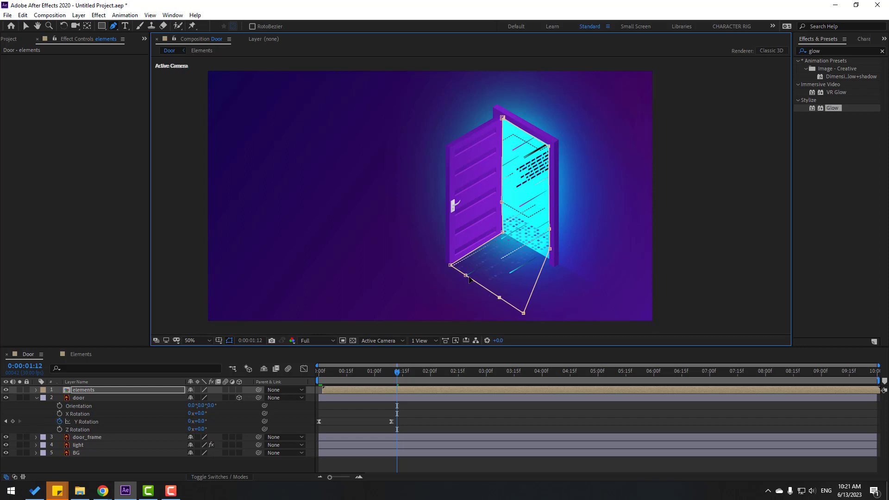
drag(414, 295, 400, 296)
drag(500, 299, 482, 332)
drag(551, 250, 551, 264)
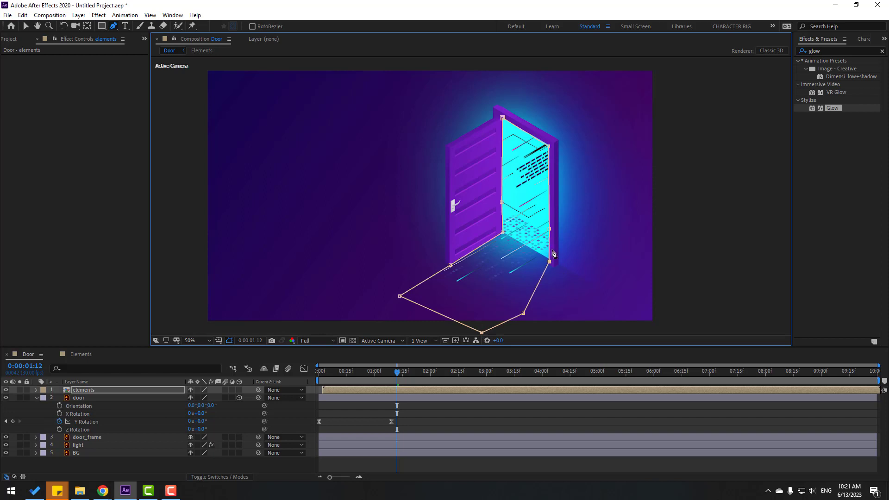
click(461, 418)
key(space)
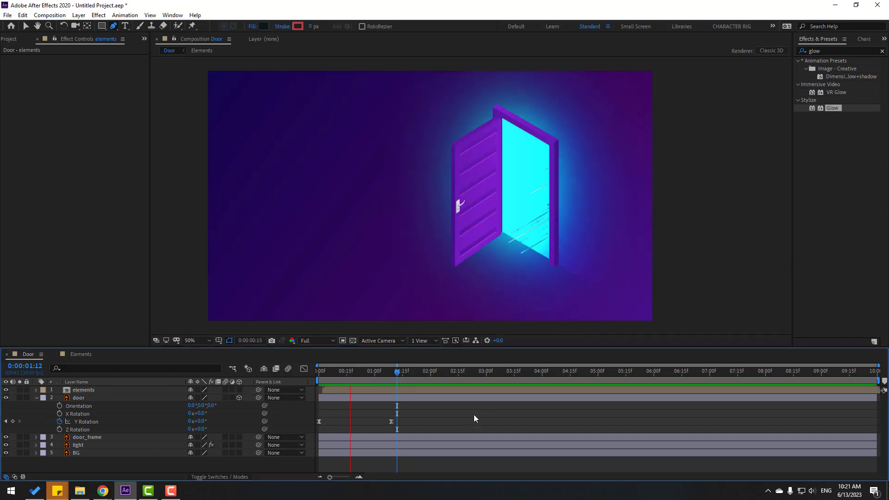
- Add points along the hinge side of the elements mask and pull them outward so the mask covers the open door panel
mouse_move(392, 372)
mouse_down()
mouse_move(338, 368)
mouse_move(401, 370)
mouse_up()
click(79, 397)
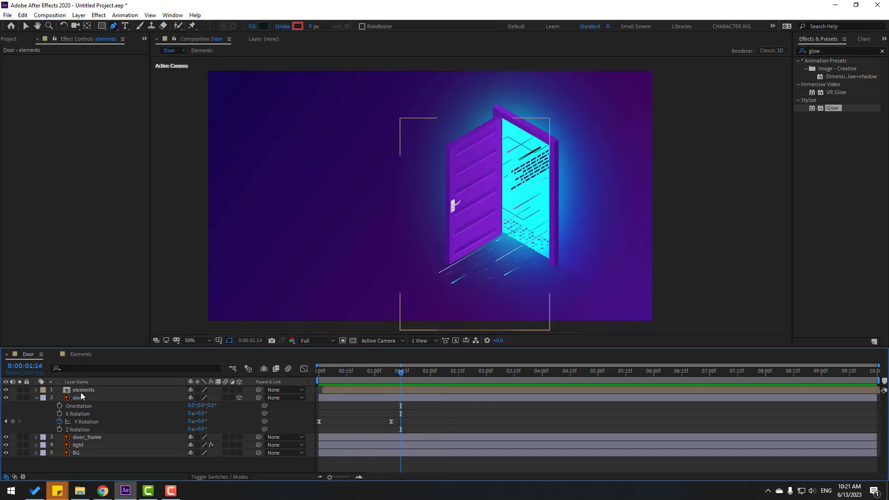
click(82, 390)
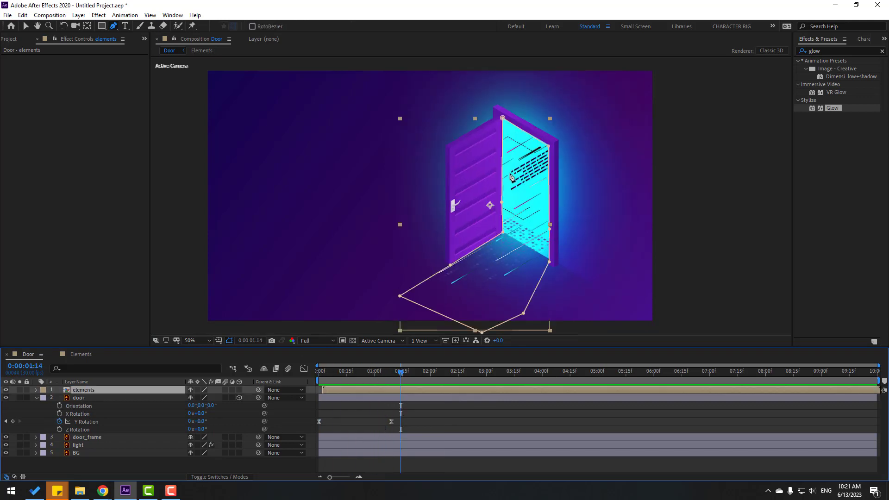
click(503, 140)
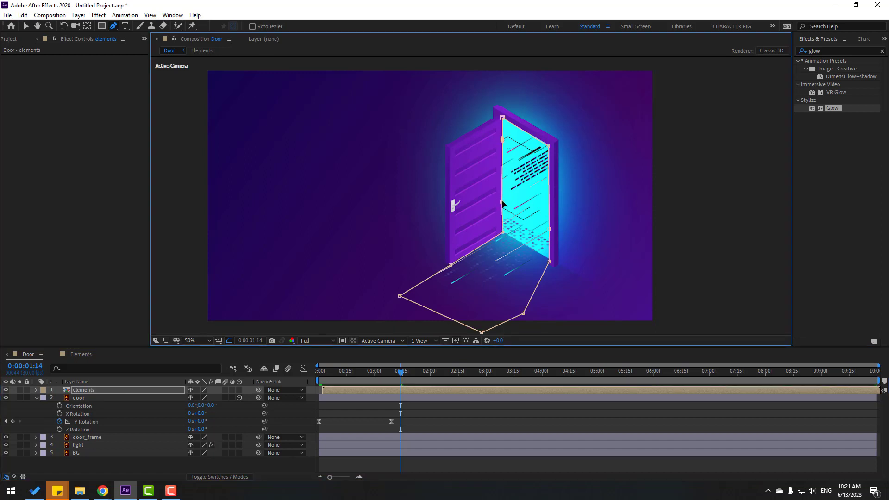
click(504, 167)
drag(503, 171, 451, 158)
drag(503, 141, 482, 125)
drag(502, 203, 449, 229)
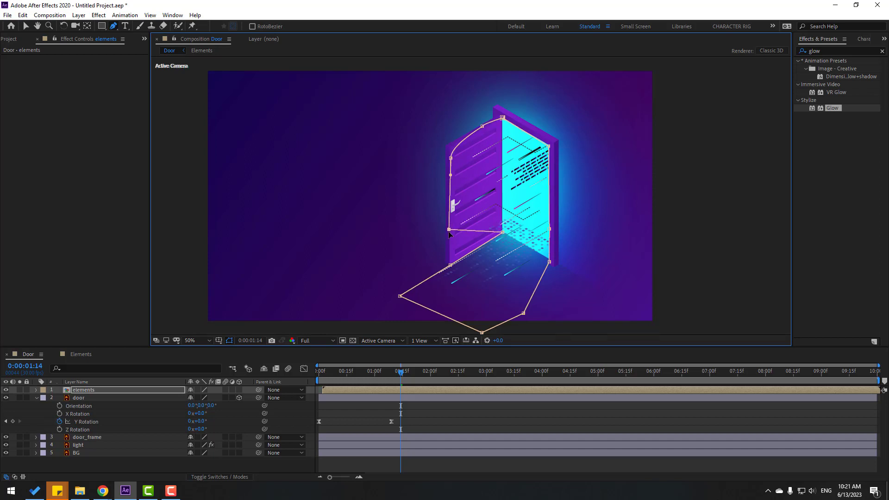
drag(504, 235, 451, 262)
- Apply Easy Ease to both elements/Door.ai position keyframes in Elements, shape the speed graph for a fast start and slow finish, and preview it
mouse_move(392, 379)
mouse_down()
mouse_move(336, 372)
mouse_move(417, 371)
mouse_move(335, 379)
mouse_move(380, 377)
mouse_up()
click(81, 354)
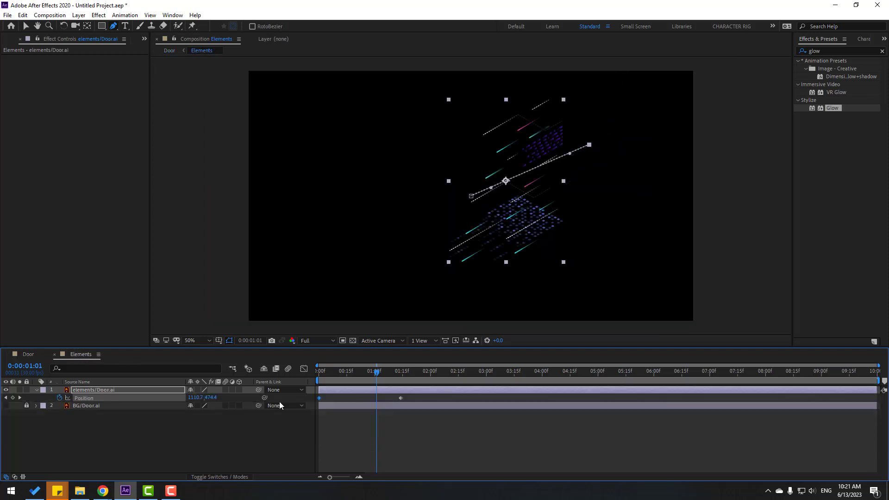
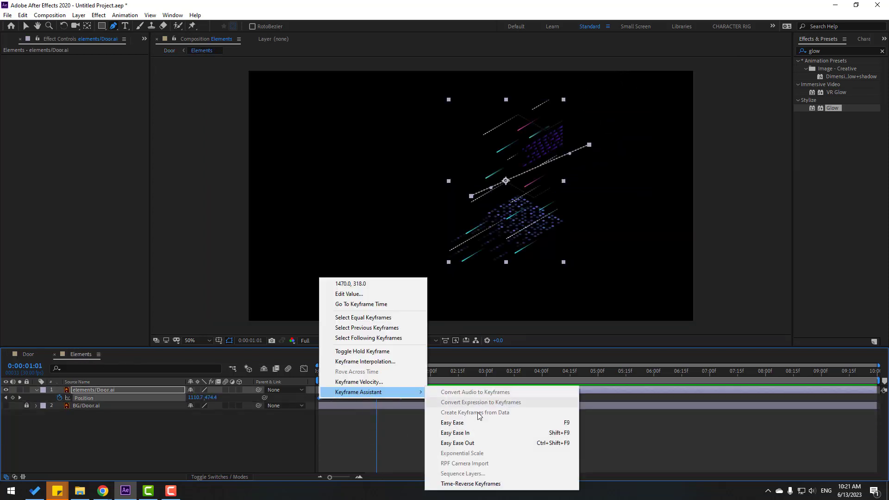
drag(373, 372, 342, 376)
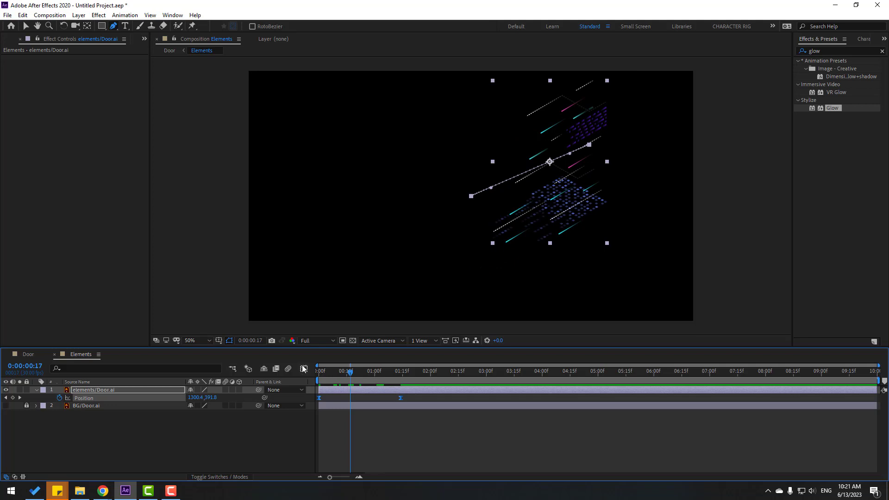
click(303, 369)
click(26, 26)
drag(410, 449, 326, 454)
key(space)
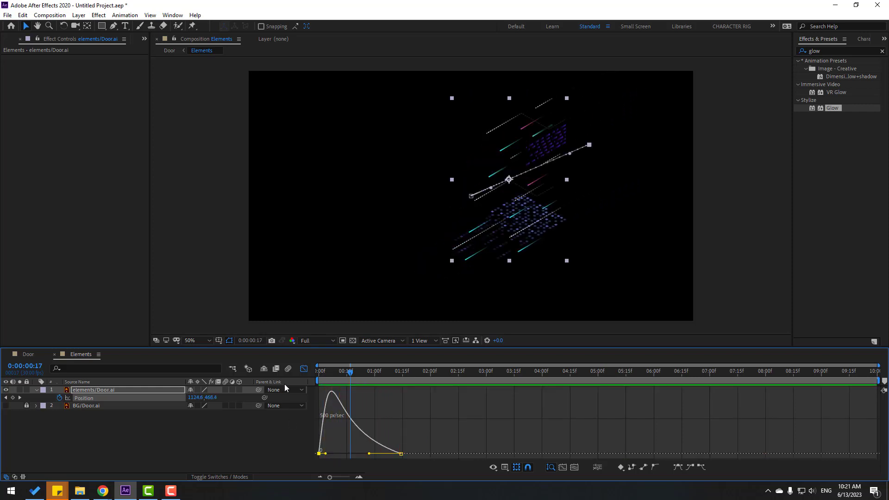
- Move the final elements/Door.ai position keyframe to just before 04:00f on the timeline and preview the slower slide
click(303, 369)
drag(400, 399, 531, 402)
key(space)
key(space)
key(space)
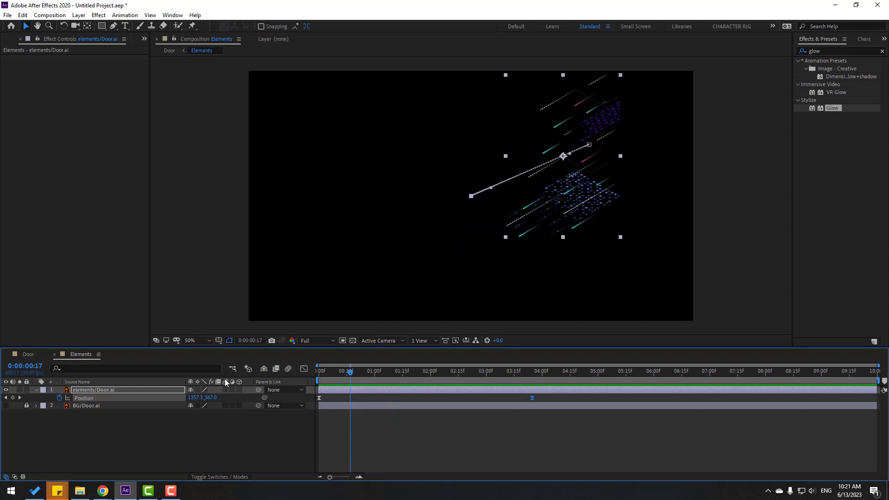
- Reshape the position speed graph for an earlier peak and a longer slowdown, and preview the result in the Door composition
click(303, 370)
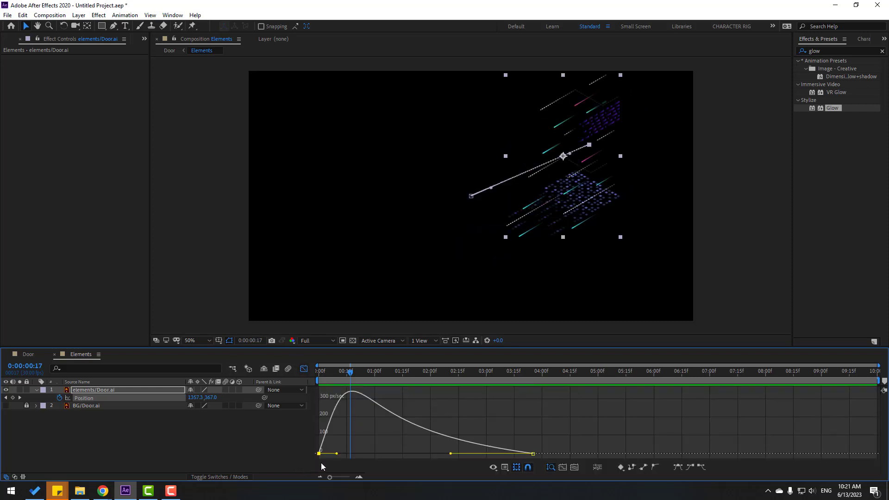
drag(337, 453, 332, 454)
drag(450, 453, 429, 455)
key(space)
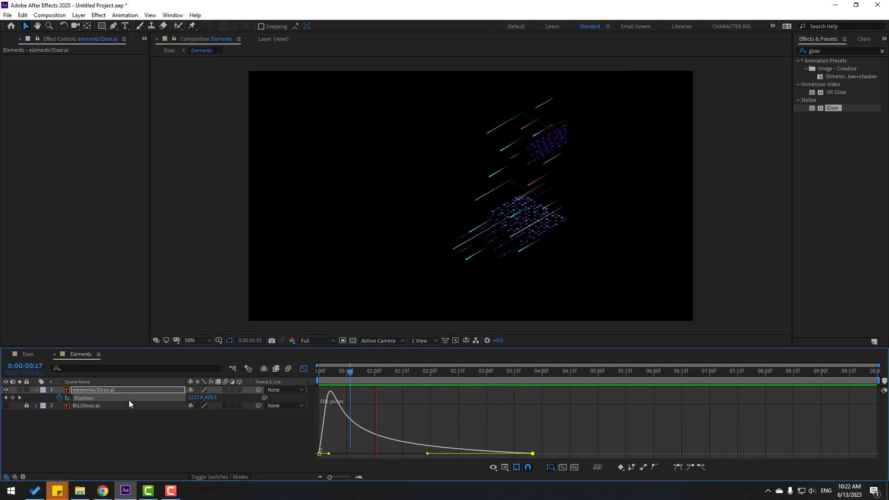
click(29, 354)
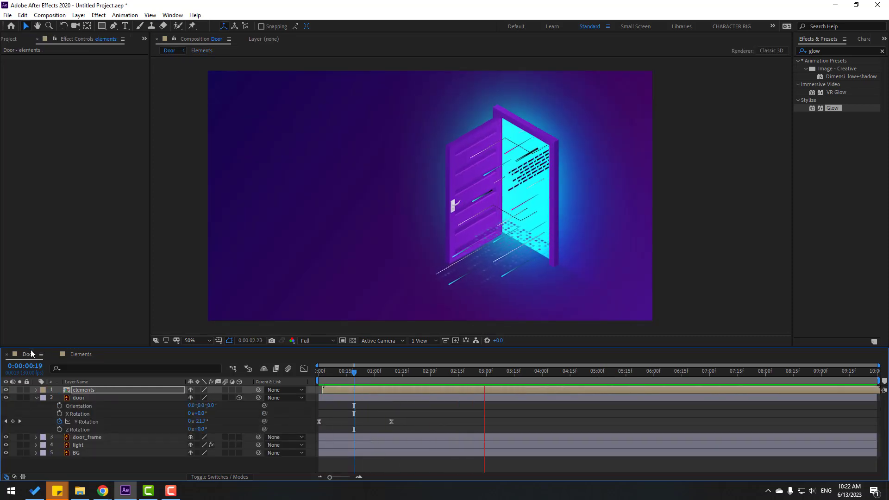
key(space)
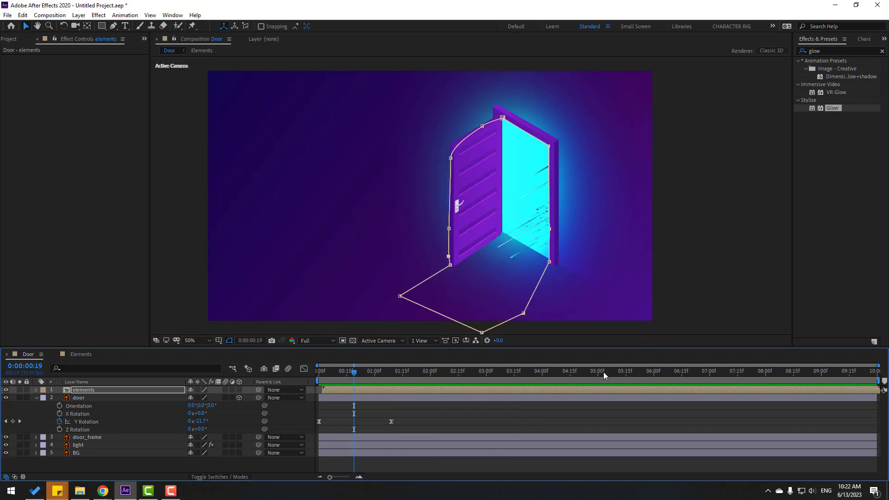
- End the Door composition's work area at 0:00:07:00 and trim the composition to it
click(690, 374)
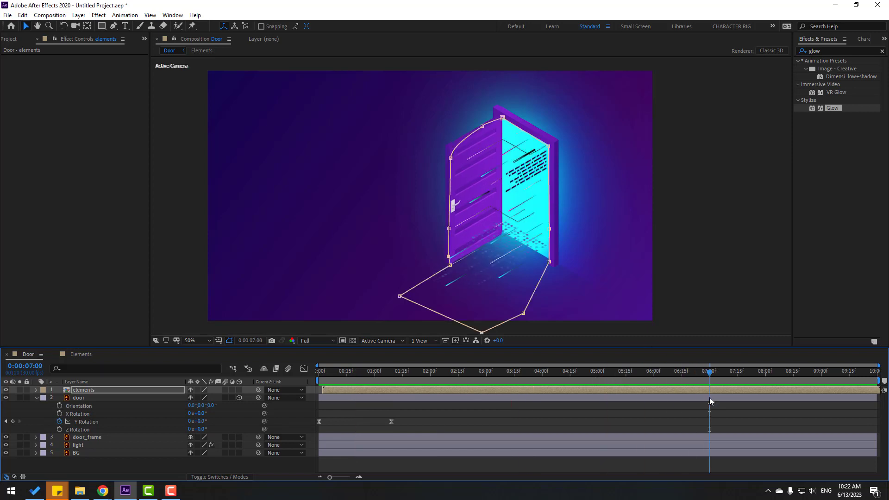
key(n)
right_click(682, 381)
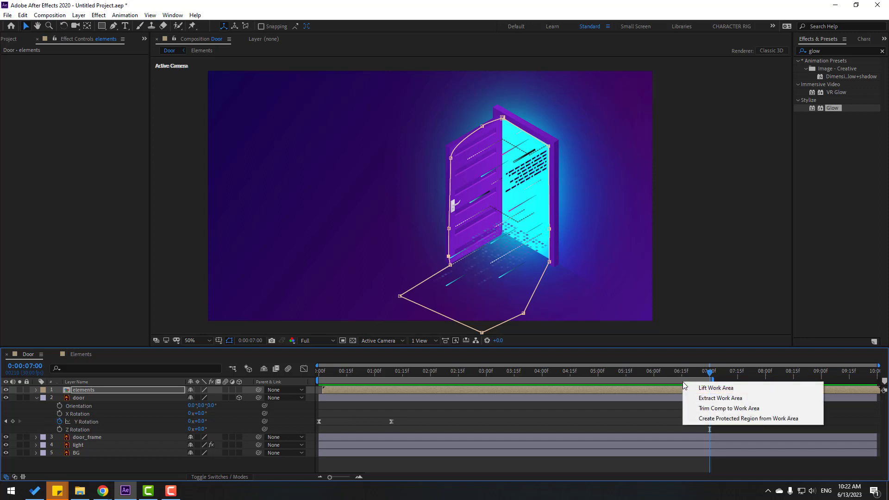
click(750, 410)
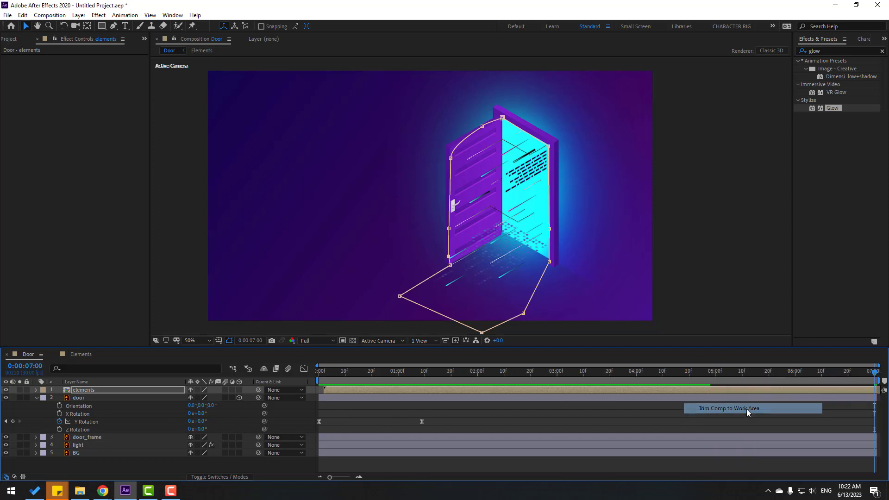
- End the Elements composition's work area at about 0:00:07:16, leave the graph view, and trim the composition to the work area
click(79, 353)
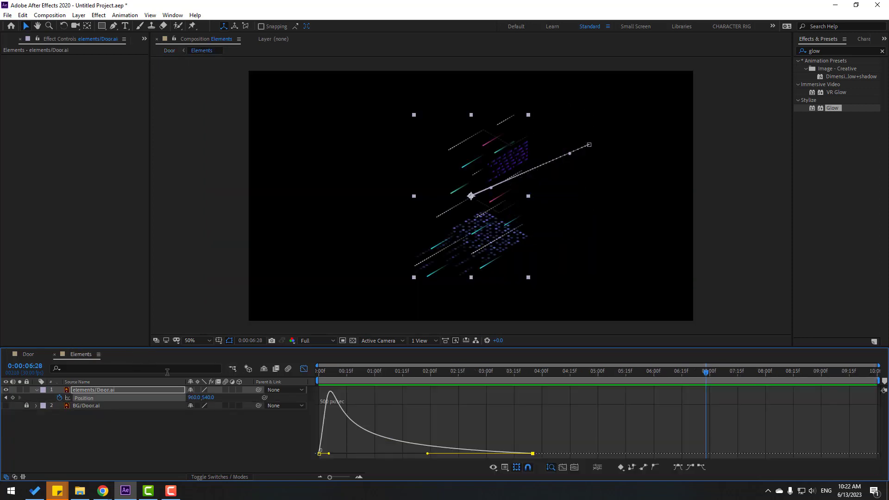
drag(725, 380, 739, 380)
key(n)
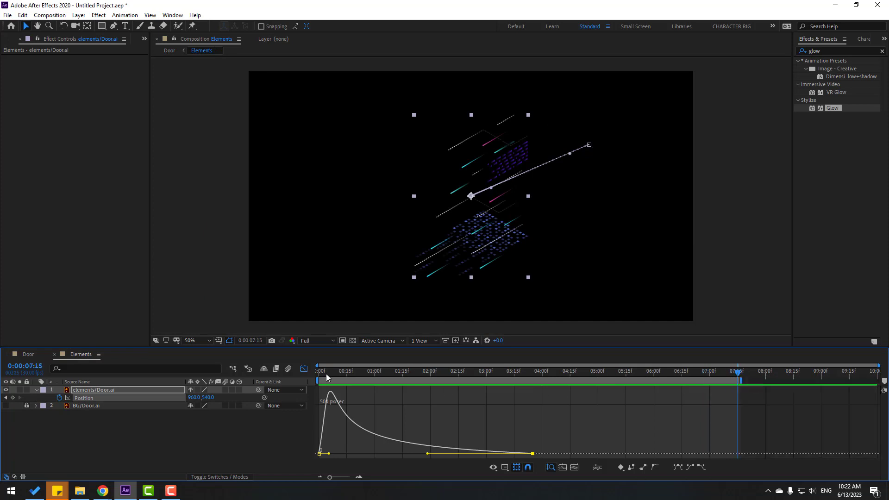
click(304, 369)
right_click(708, 379)
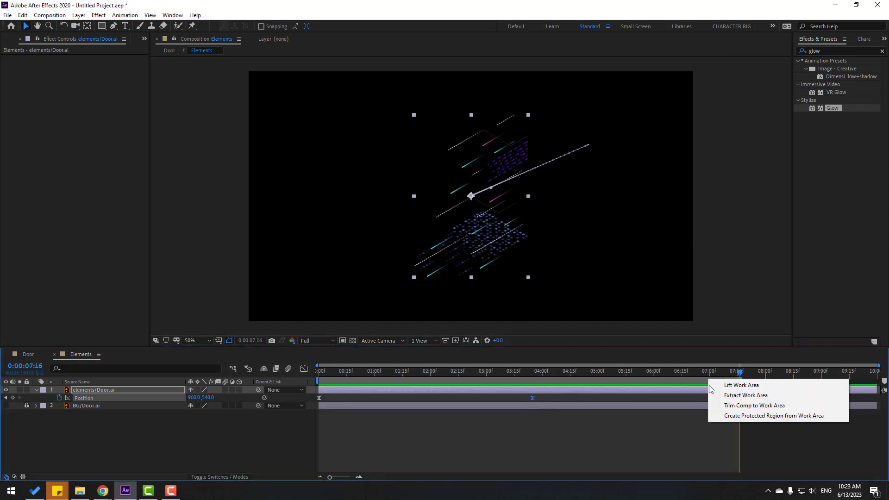
click(740, 407)
- Apply the Glow effect to the elements/Door.ai layer in Elements, viewing the graphics at 0:00:01:18
drag(415, 377, 437, 377)
click(222, 422)
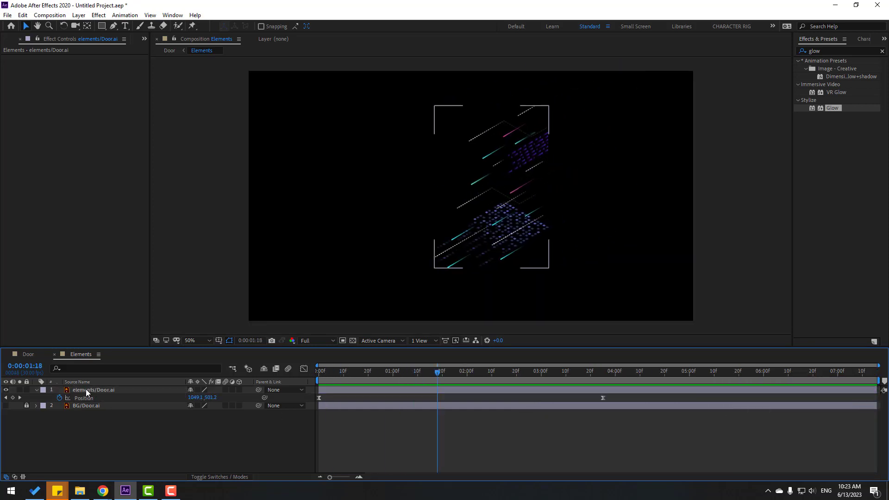
click(86, 392)
scroll(488, 235, up, 2)
drag(509, 222, 474, 222)
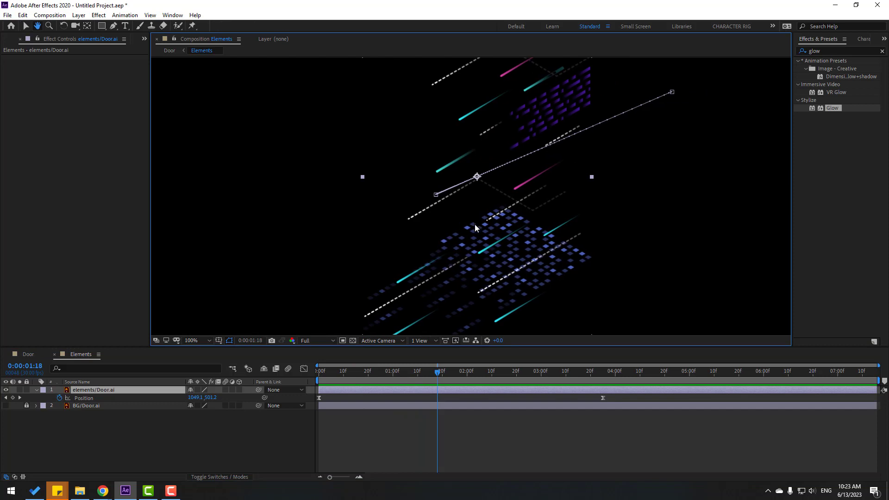
drag(832, 108, 234, 409)
drag(93, 398, 89, 391)
- Set the Glow threshold to 34.9% and the radius to 22, showing the BG/Door.ai layer behind the elements to judge the look
drag(87, 82, 46, 88)
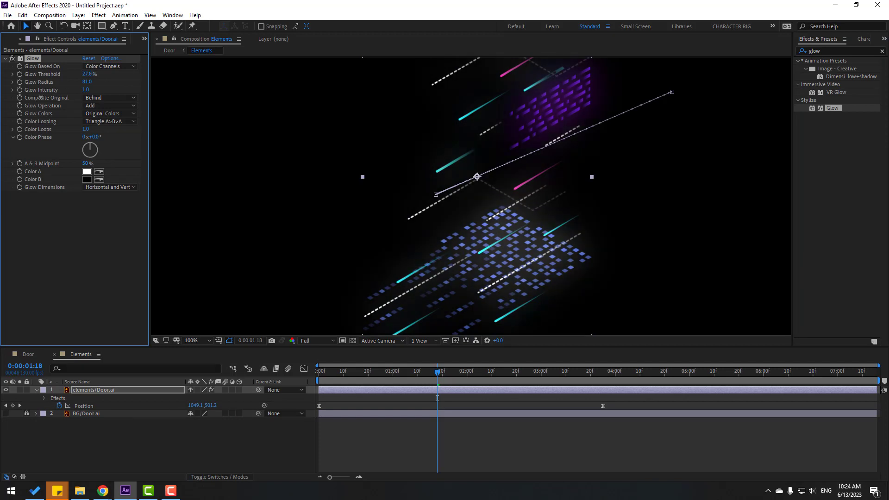
drag(131, 77, 48, 91)
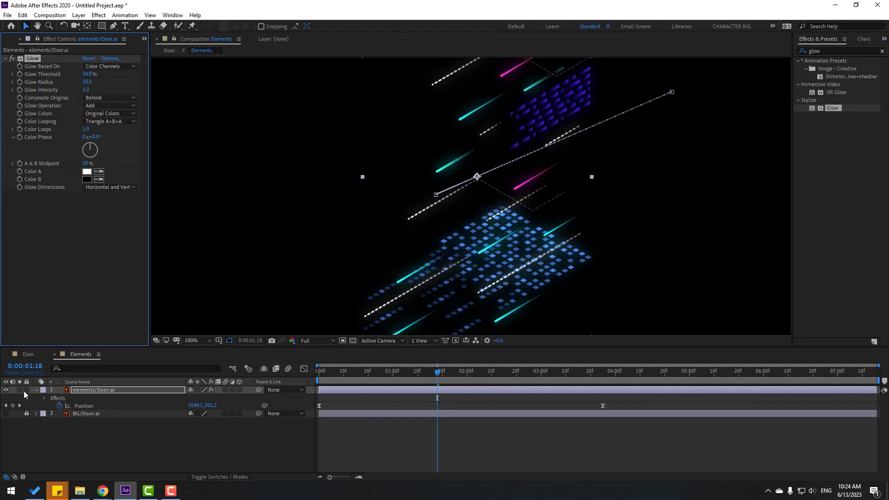
click(6, 414)
drag(90, 81, 61, 90)
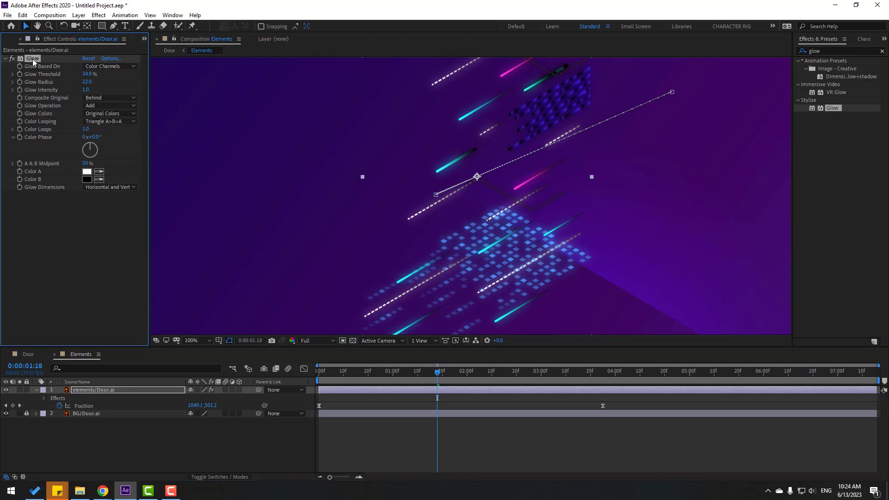
- Duplicate the Glow effect and set the copy to threshold 30.6%, radius 69 and intensity 3.3
key(ctrl+d)
drag(87, 223, 108, 225)
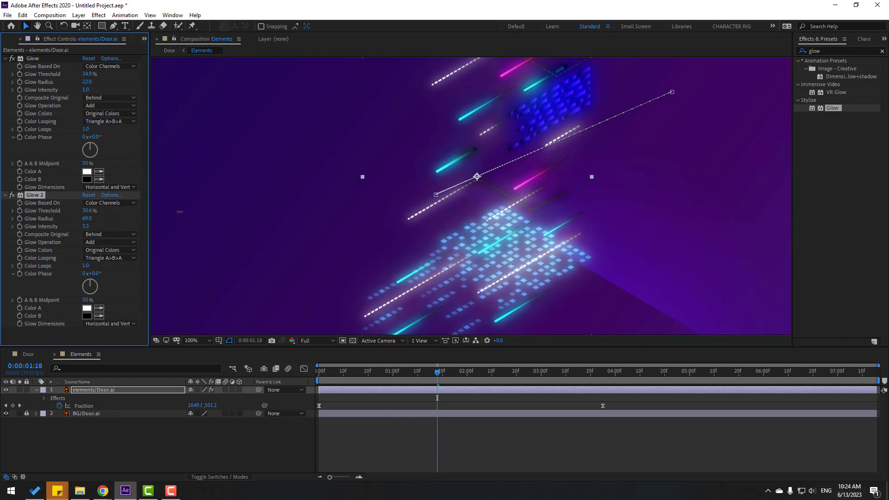
key(comma)
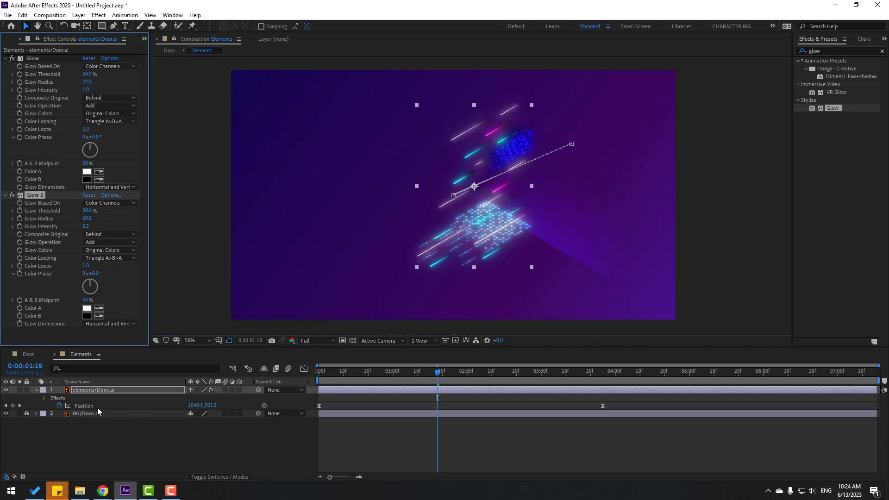
- Draw a closed Pen mask around the upper group of graphics on elements/Door.ai and invert it to leave only the lower graphics
click(79, 390)
click(114, 26)
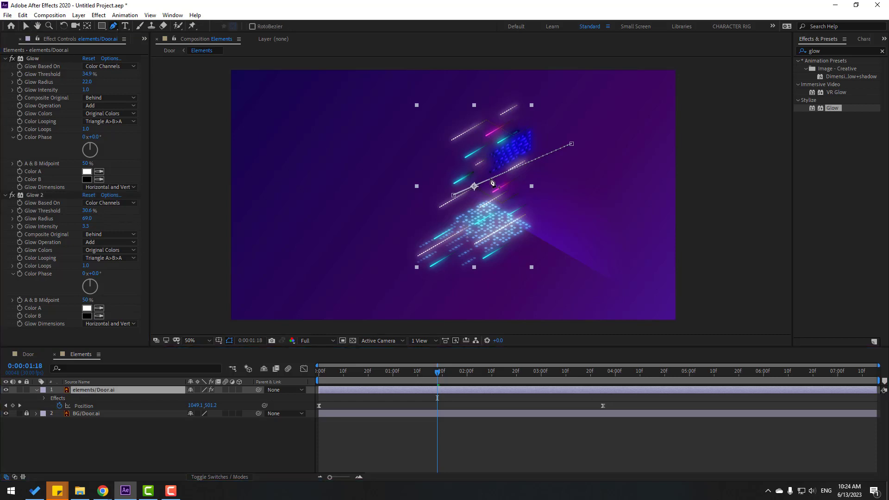
click(453, 112)
click(440, 176)
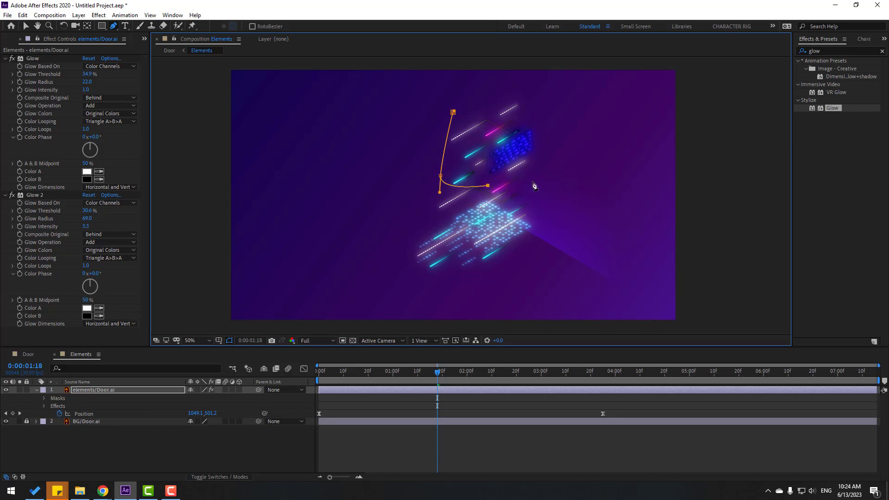
drag(562, 108, 577, 119)
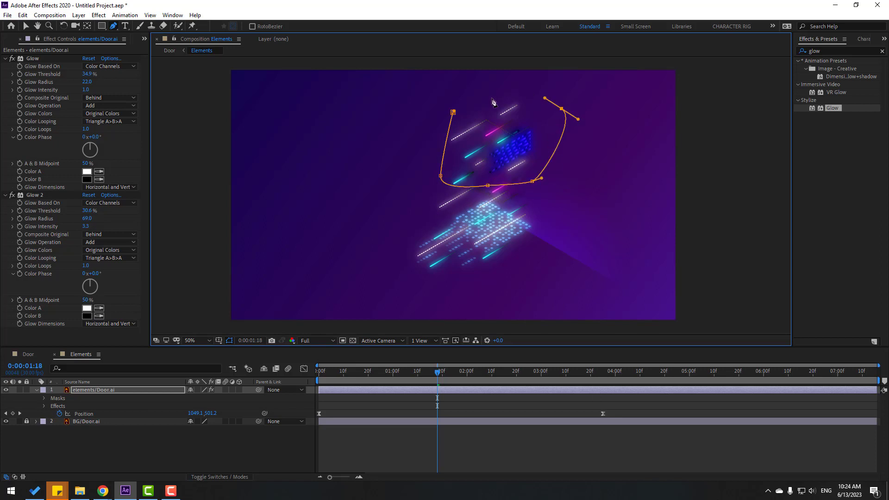
click(453, 113)
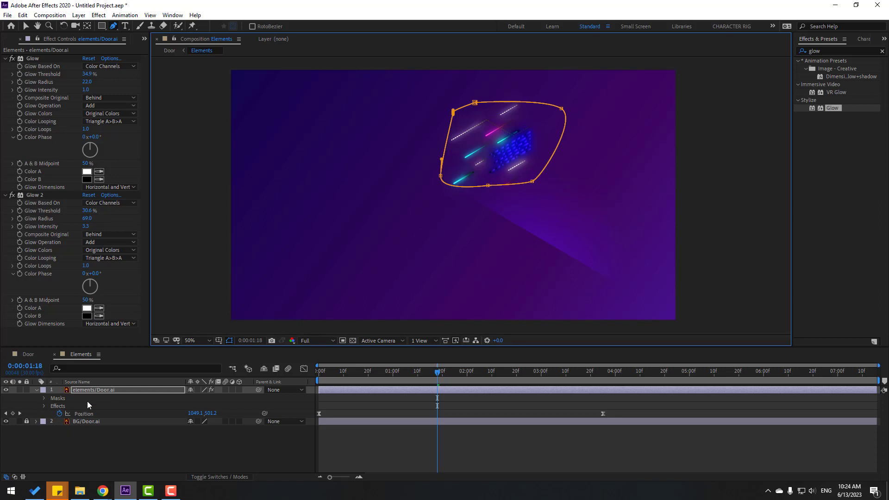
key(m)
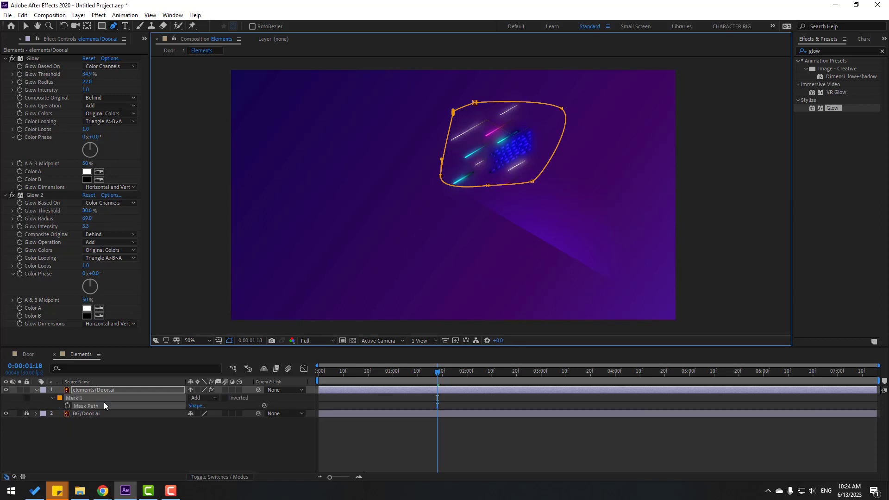
click(225, 399)
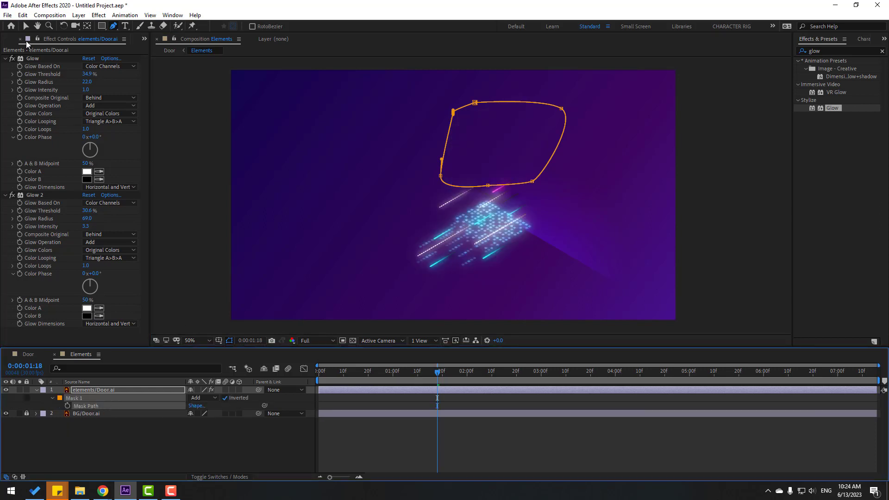
- Reshape the lower edge of the inverted mask down to the top of the square grid to hide the remaining stray lines
drag(489, 187, 426, 219)
drag(534, 185, 508, 203)
drag(560, 107, 569, 110)
click(530, 177)
drag(531, 178, 550, 228)
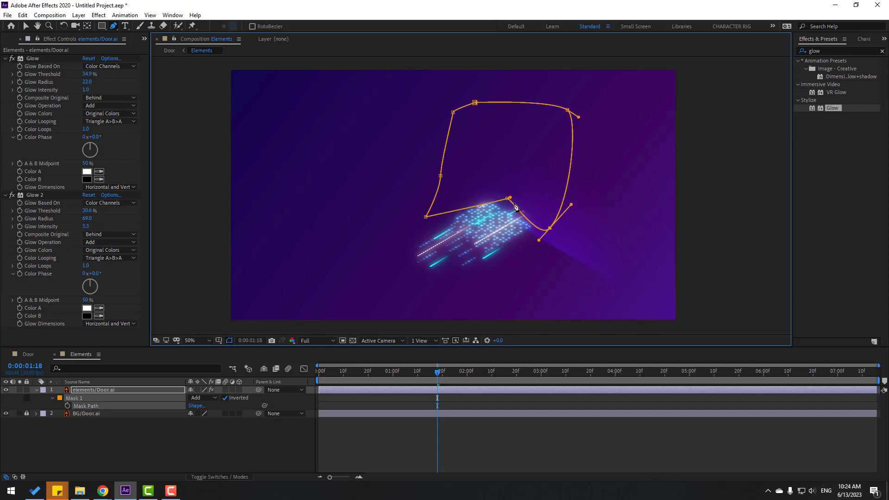
drag(507, 200, 488, 202)
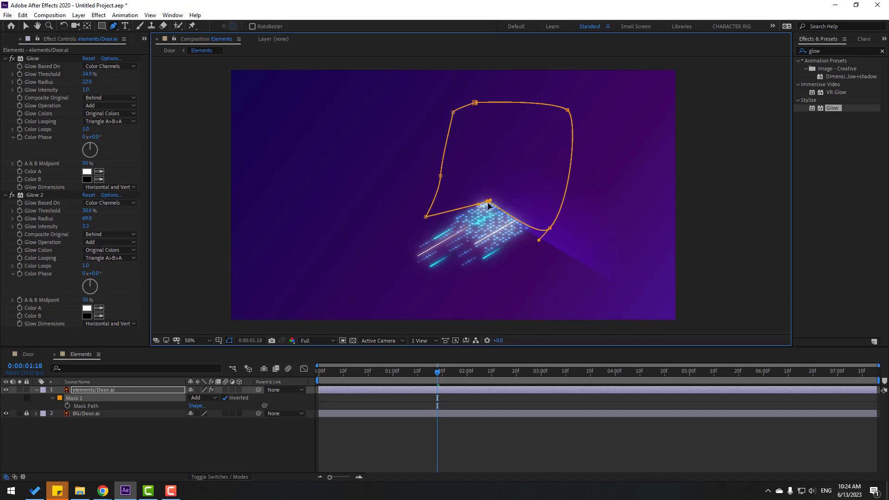
- Preview the masked, glowing elements in the Elements composition and in the Door composition
click(492, 430)
key(space)
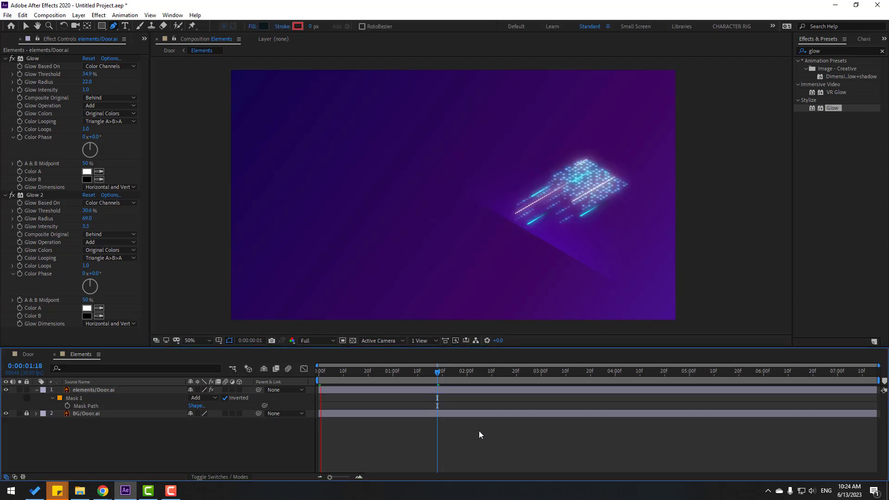
click(430, 377)
click(26, 26)
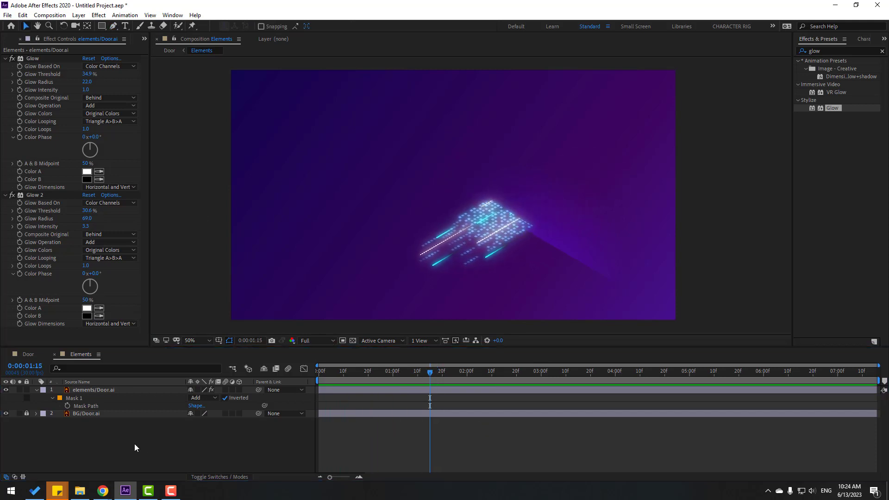
click(87, 391)
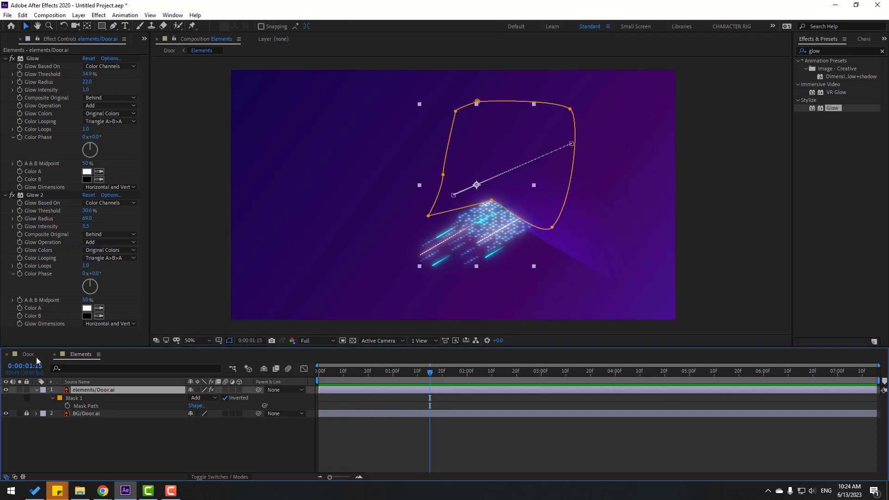
click(28, 354)
key(space)
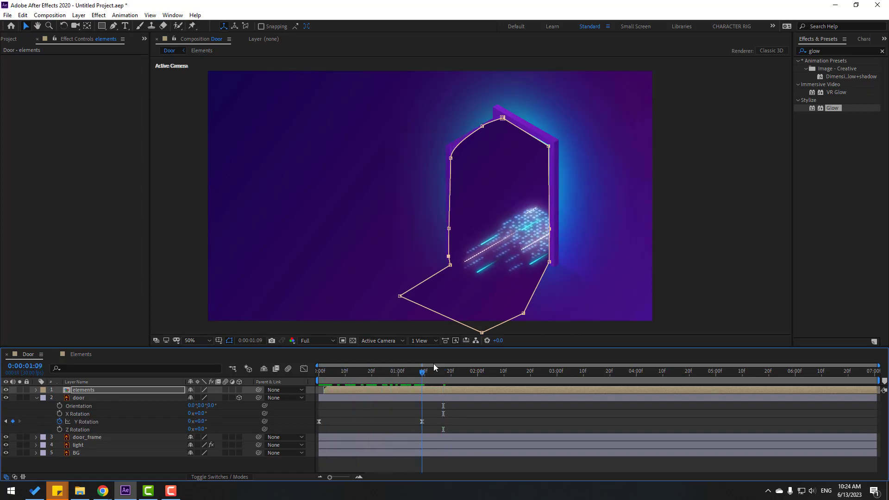
- Duplicate the masked elements/Door.ai layer in Elements, reveal the copy's Position keyframes, and undo a trial move of the copy
click(78, 355)
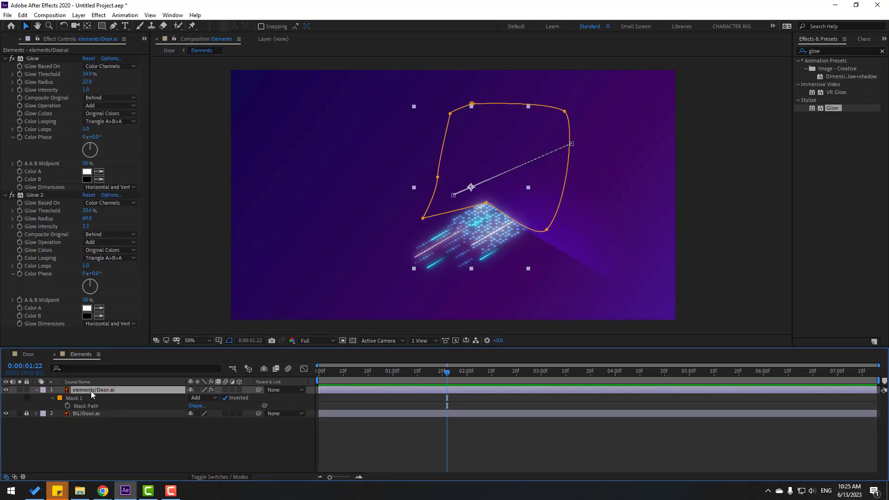
key(ctrl+d)
scroll(490, 218, up, 2)
drag(466, 255, 466, 237)
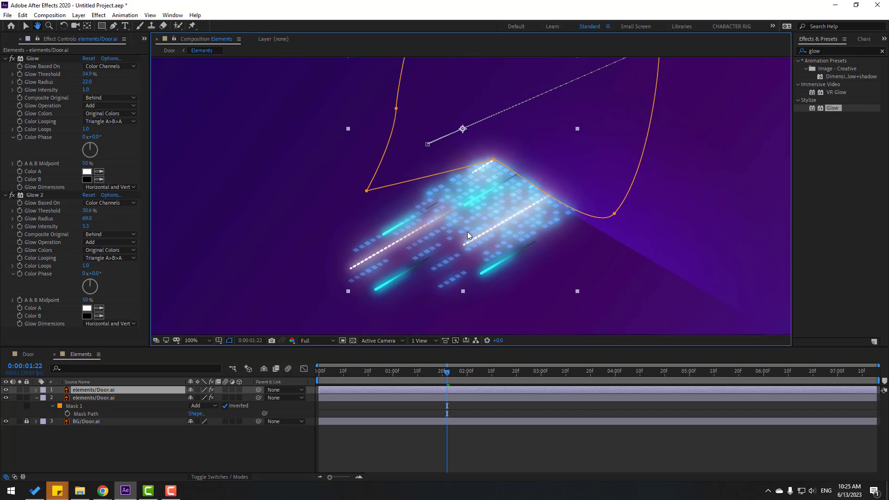
key(v)
key(p)
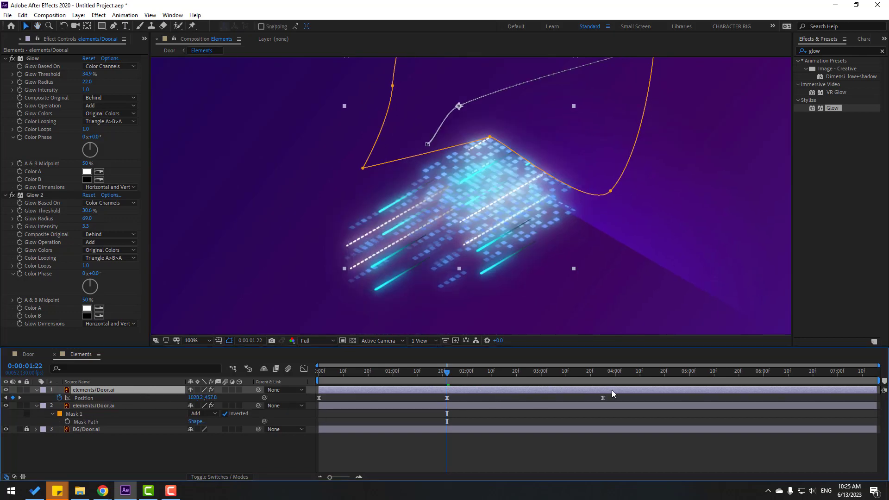
key(ctrl+z)
- Offset the copied layer's first position keyframe at 0:00:00:00 up and to the right, to about 1544, 248
drag(388, 373, 301, 378)
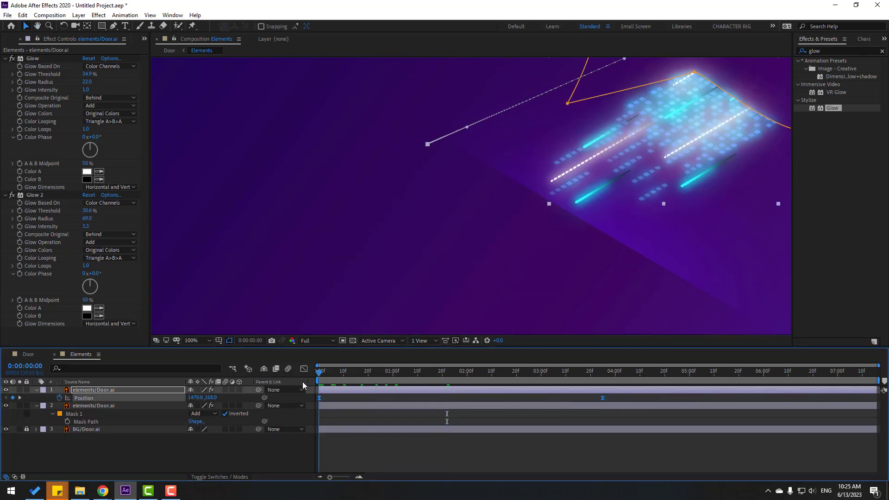
click(334, 400)
drag(596, 184, 617, 162)
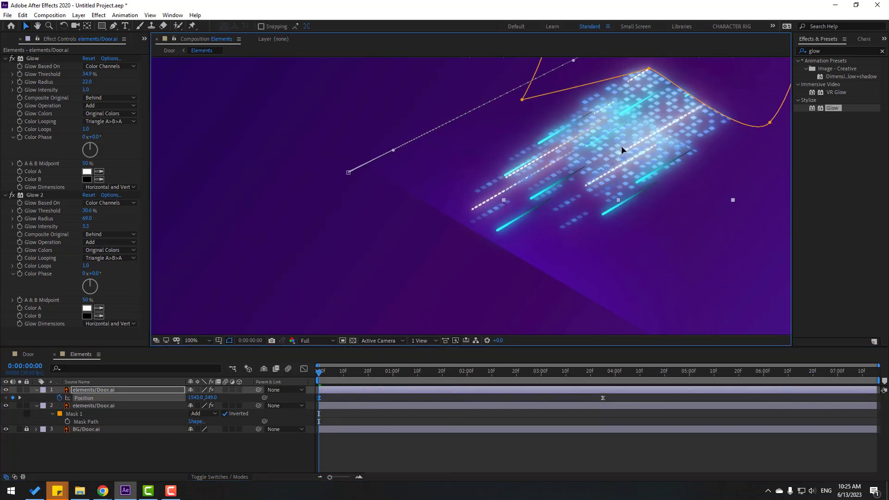
- Offset the copied layer's final position keyframe at 0:00:03:25 to 1044, 479 and preview both layers sliding together
drag(332, 371, 603, 362)
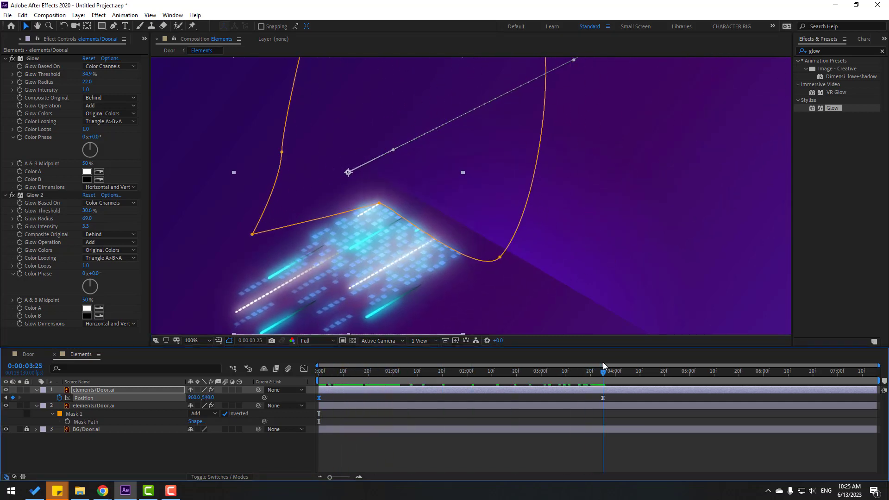
click(604, 397)
drag(338, 258, 391, 233)
scroll(457, 238, down, 2)
key(space)
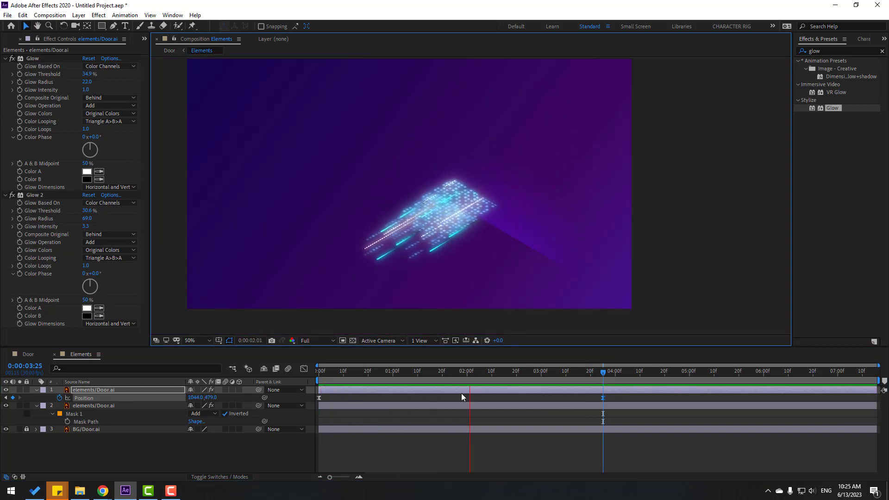
- Add position keyframes to the copied layer at 0:00:01:00, 0:00:01:28 and 0:00:02:26, shifting it slightly up, down and up, and preview the motion
mouse_move(390, 373)
mouse_down()
mouse_move(381, 375)
mouse_move(393, 373)
mouse_up()
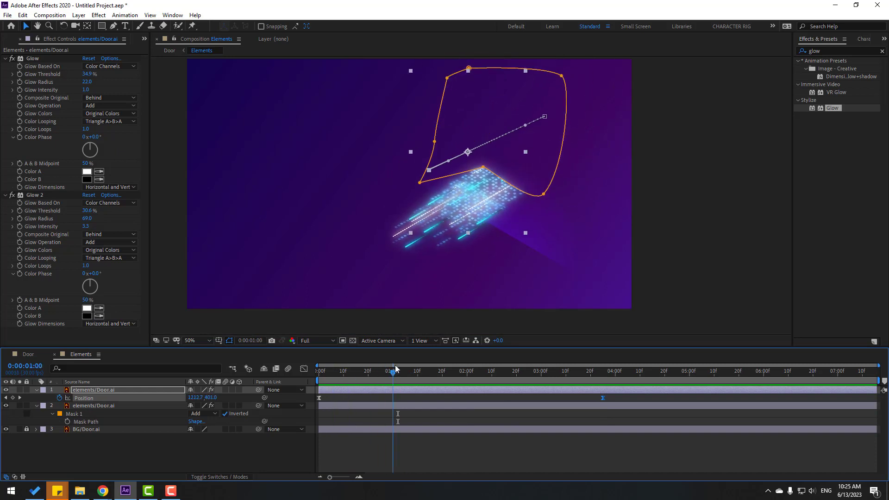
scroll(475, 224, up, 2)
drag(477, 214, 477, 204)
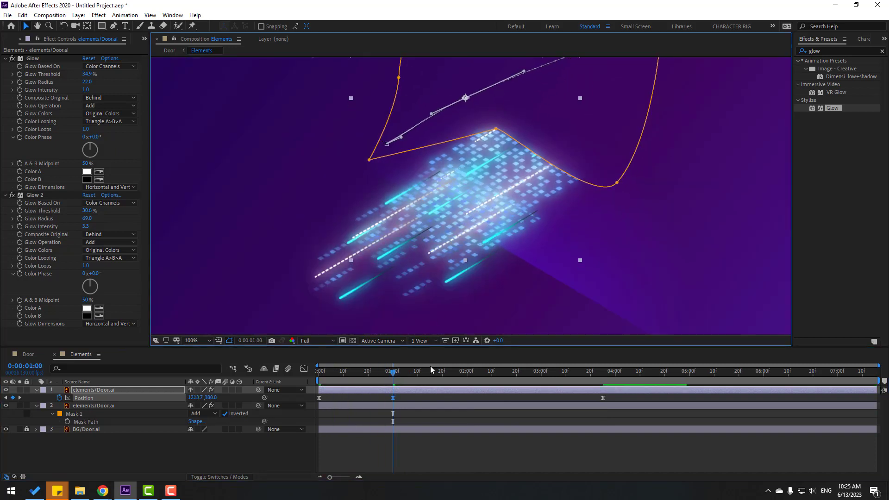
drag(432, 372, 462, 371)
drag(426, 259, 361, 301)
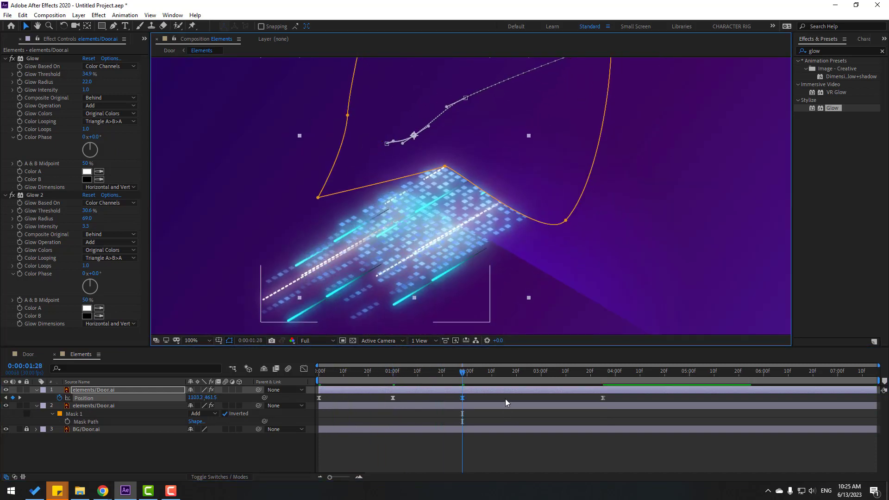
click(531, 371)
drag(404, 249, 399, 229)
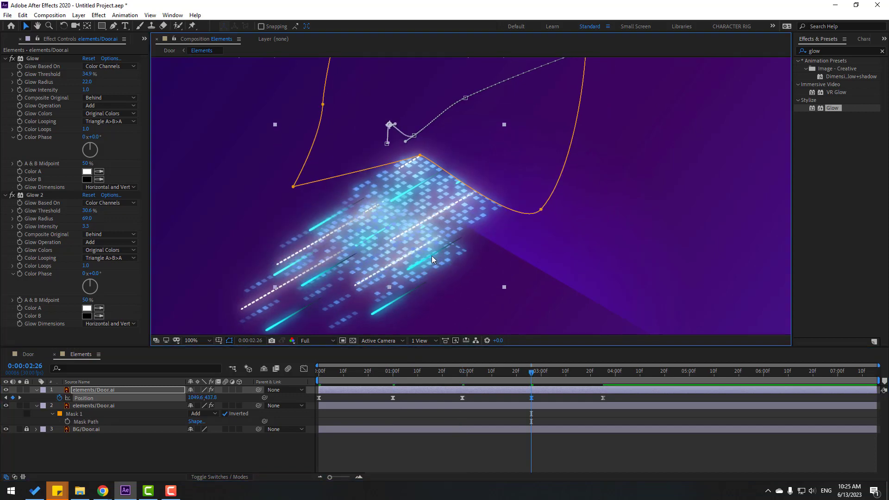
scroll(486, 290, down, 2)
key(space)
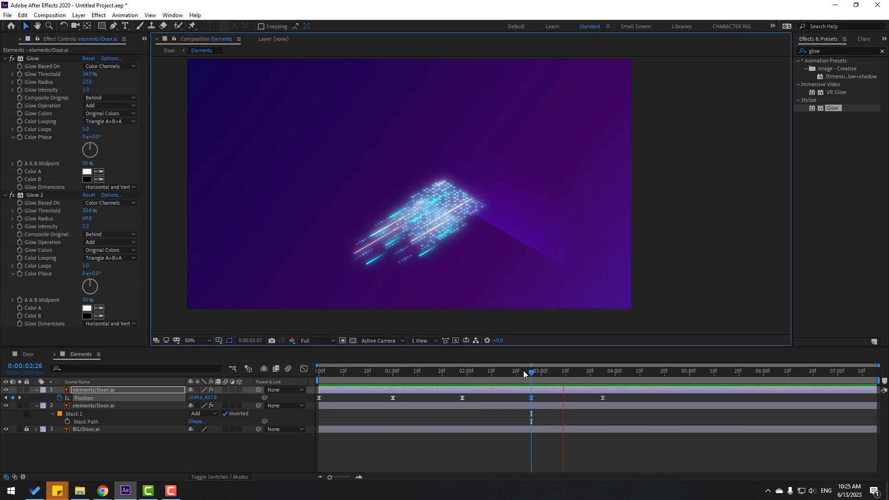
- Duplicate the top elements/Door.ai layer, start the copy about three frames later, and reveal its Position keyframes
drag(528, 374, 318, 374)
click(110, 445)
click(91, 389)
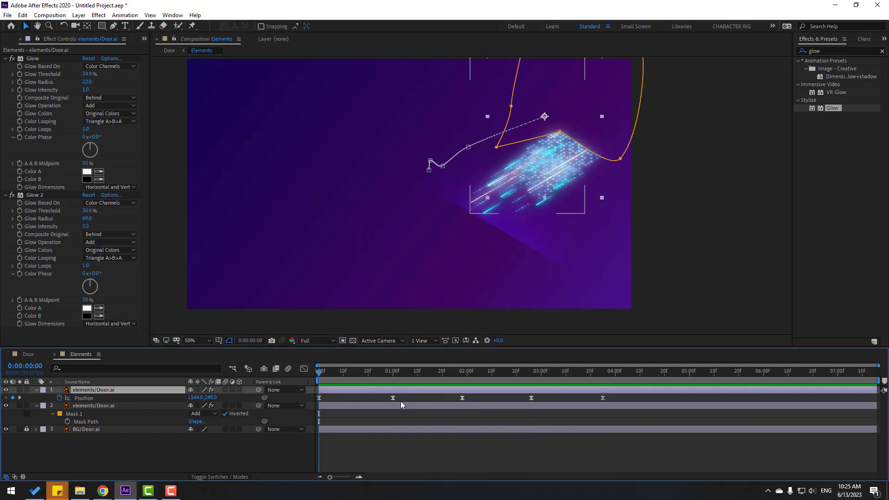
key(ctrl+d)
drag(335, 389, 401, 375)
scroll(462, 229, up, 2)
key(p)
- Offset the new copy's slide up and to the right, with its first position keyframe at 1643, 159, and delete its intermediate keyframes
drag(622, 401, 337, 395)
mouse_move(212, 398)
mouse_down()
mouse_move(190, 397)
mouse_move(225, 397)
mouse_up()
drag(477, 192, 493, 175)
drag(561, 399, 372, 399)
key(Delete)
drag(532, 301, 341, 209)
- Add a position keyframe to the new copy at 0:00:01:28, at about 1237, 345, and preview the three sliding layers
drag(626, 401, 462, 372)
click(471, 389)
drag(569, 153, 517, 186)
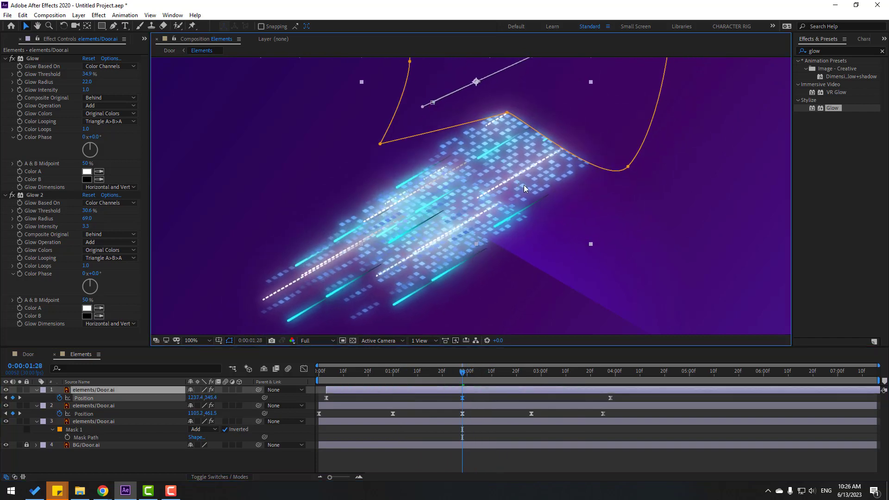
key(space)
scroll(544, 222, down, 2)
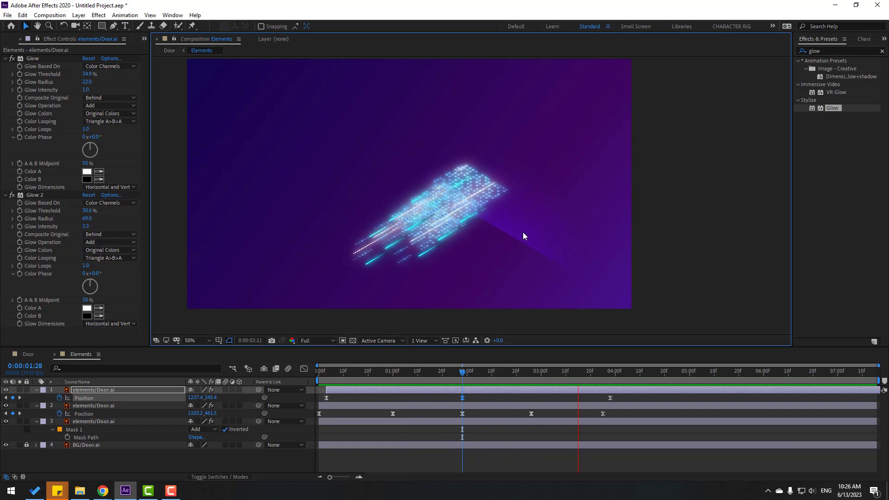
- Hide the BG/Door.ai background in Elements and preview the sliding elements in the Door composition
click(126, 390)
click(25, 357)
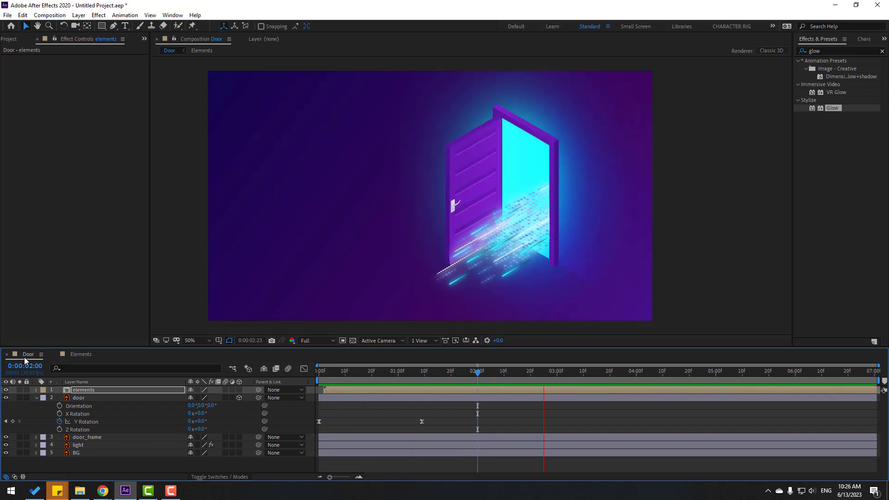
- Delete the intermediate position keyframes from both copied layers in Elements and preview the smoother slide in the Door composition
click(81, 354)
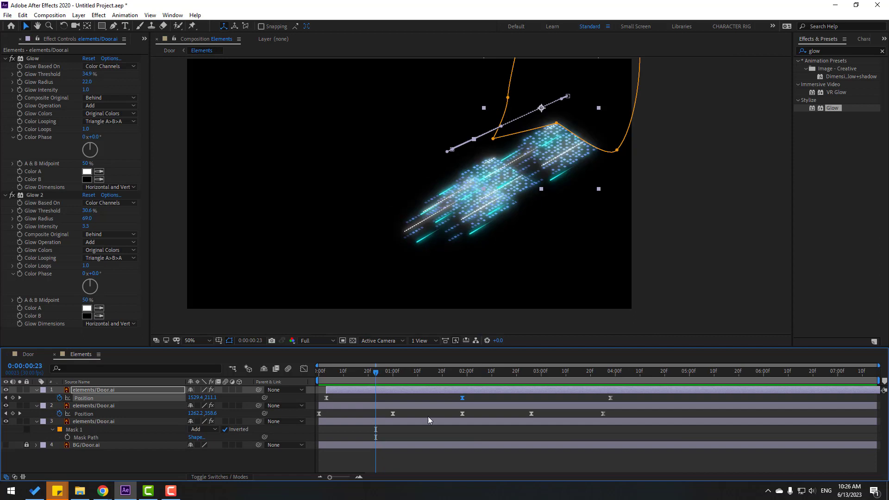
click(531, 413)
drag(366, 423, 367, 423)
key(Delete)
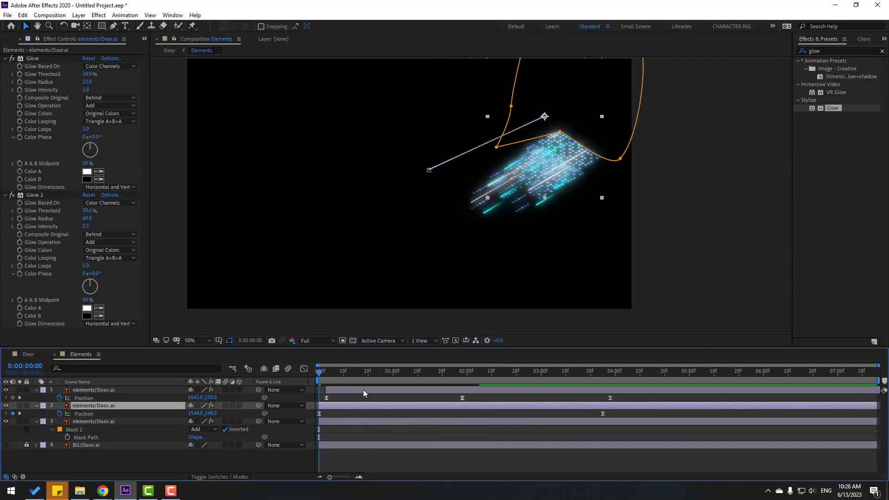
drag(330, 373, 440, 377)
click(462, 398)
key(Delete)
click(22, 355)
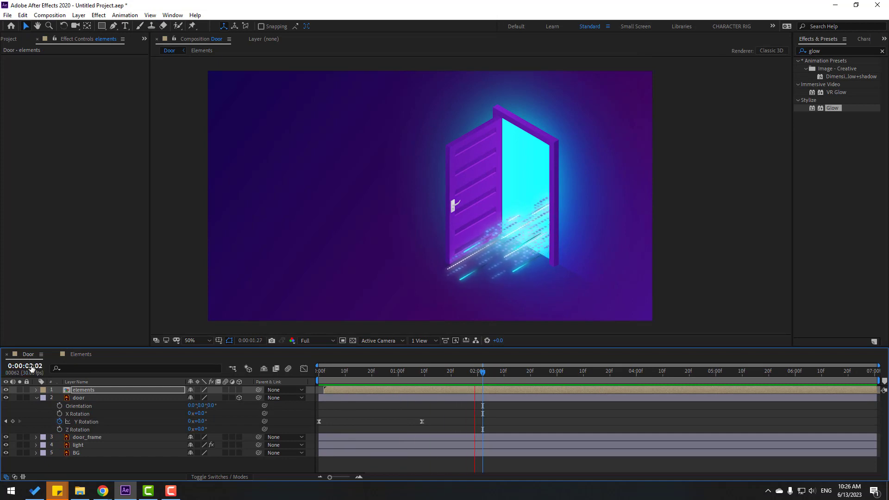
key(space)
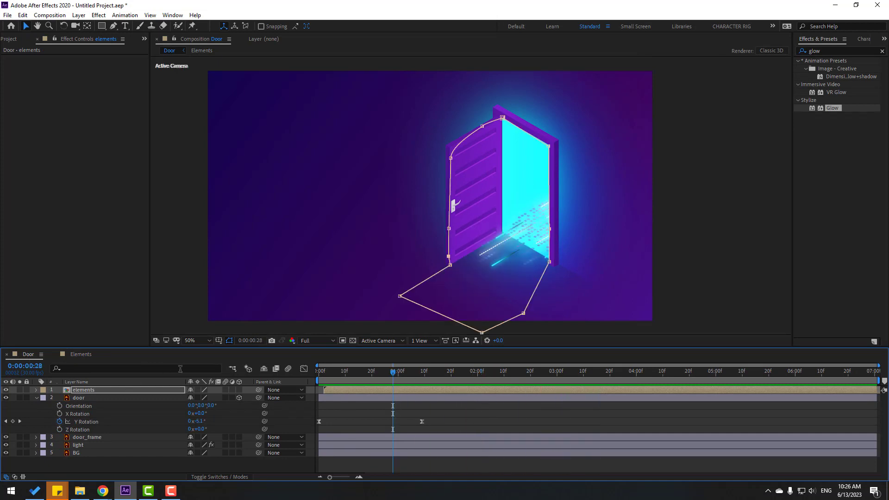
- Return to the Elements composition and collapse the properties of all elements/Door.ai layers
click(81, 354)
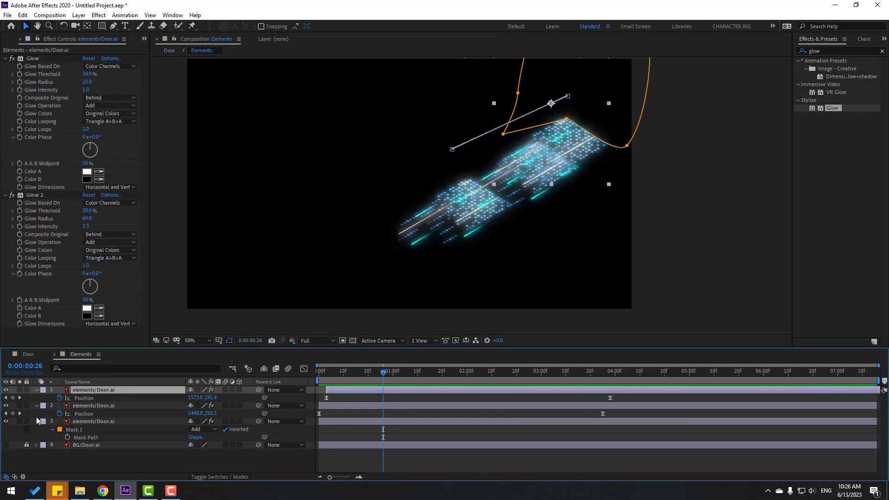
click(37, 391)
click(36, 406)
click(36, 406)
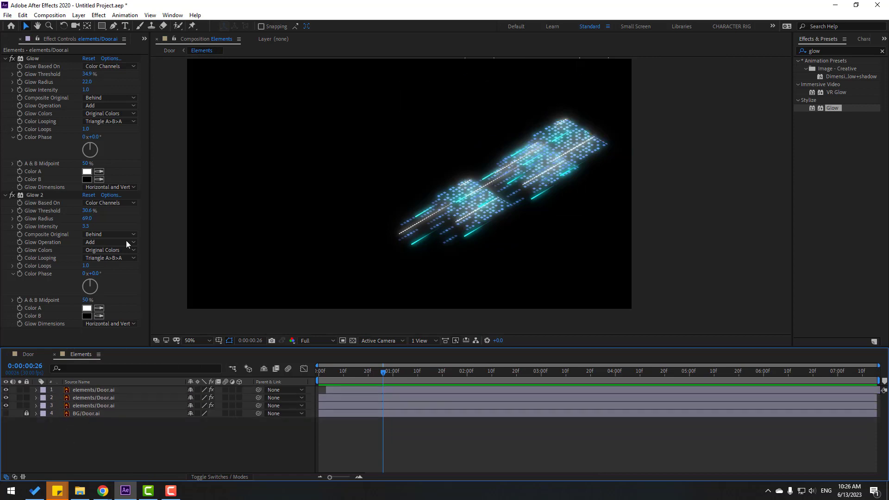
click(125, 25)
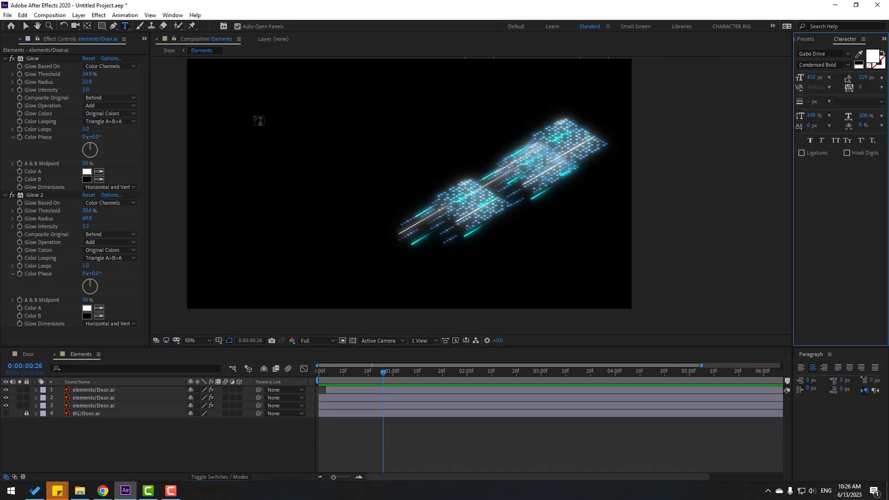
click(255, 117)
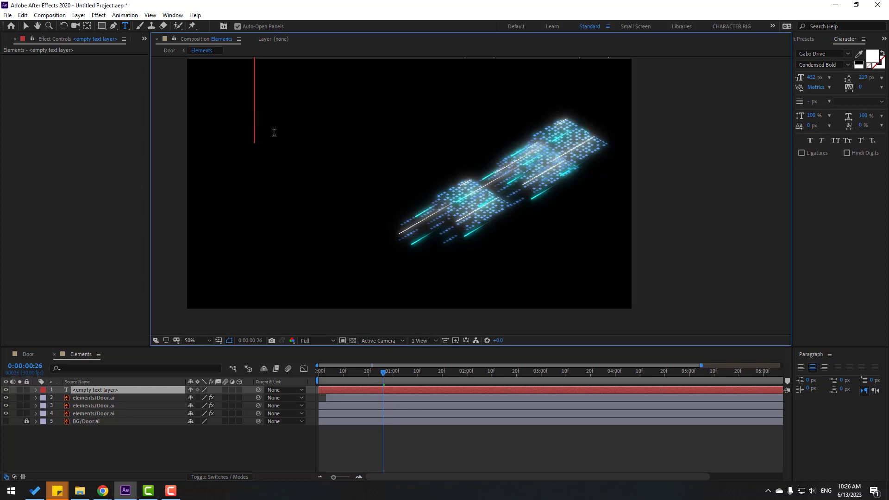
text(56540504454)
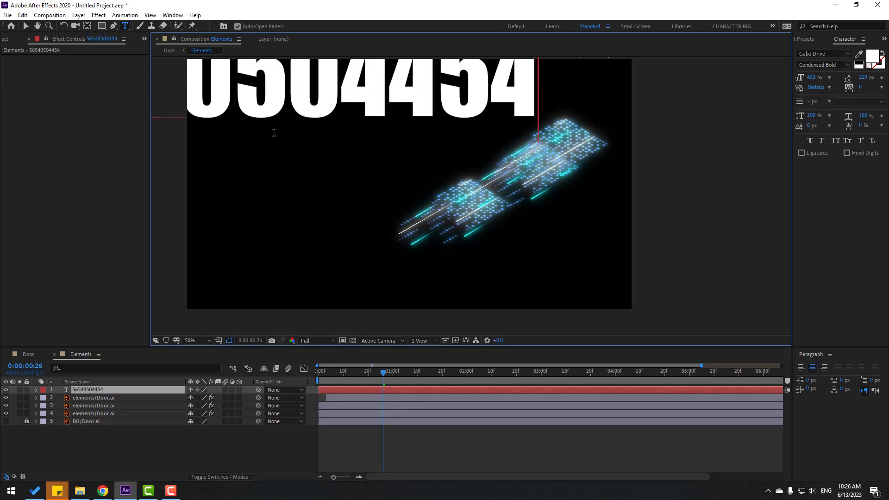
click(28, 26)
drag(808, 79, 665, 94)
drag(280, 116, 476, 113)
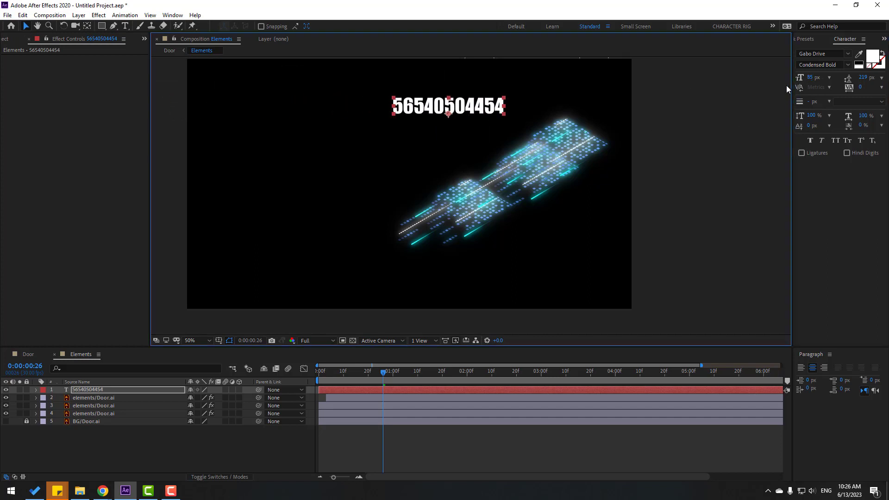
- Find the Numbers effect and apply it to the text layer with its default options
click(805, 38)
click(808, 51)
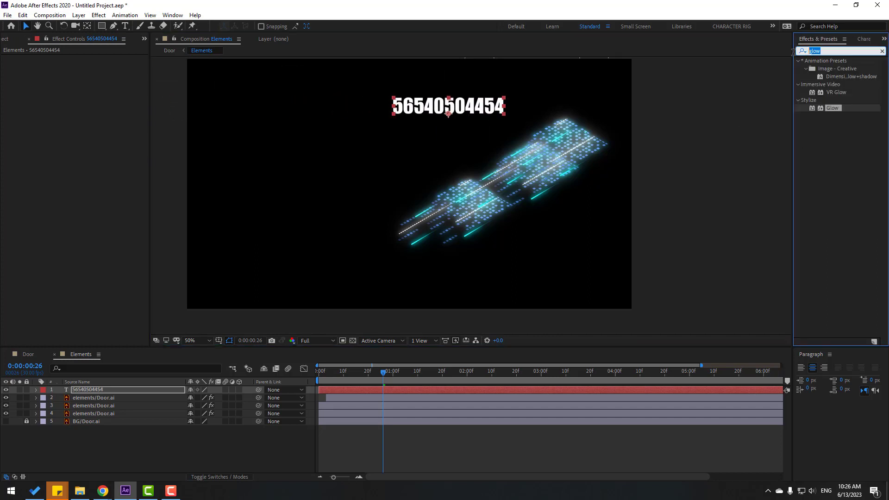
text(numb)
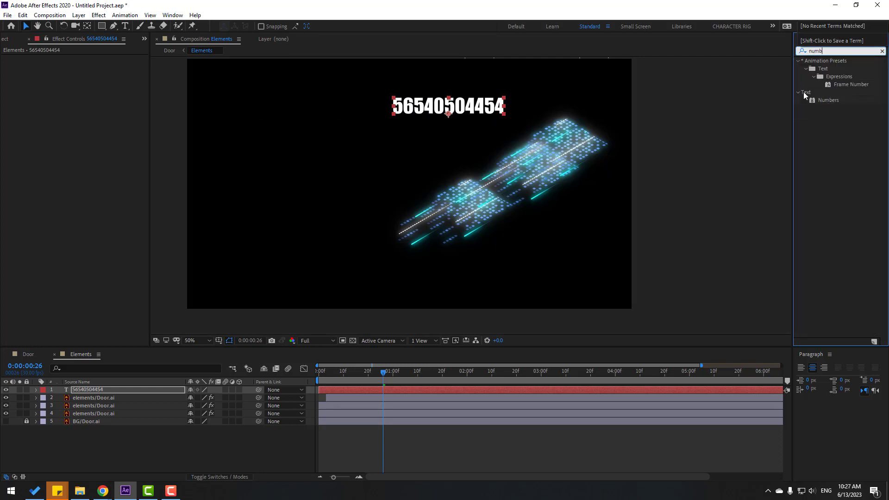
drag(828, 100, 434, 109)
click(465, 276)
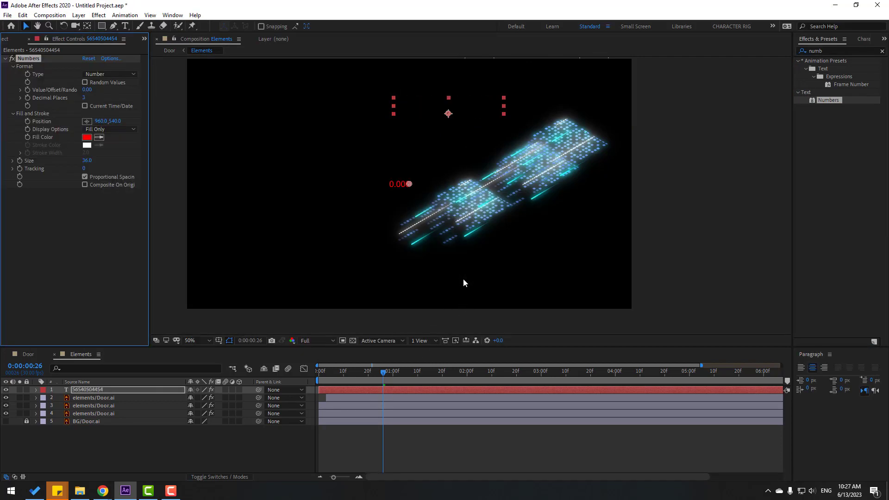
- Turn on Random Values in the Numbers effect and preview the changing digits
drag(346, 374, 411, 377)
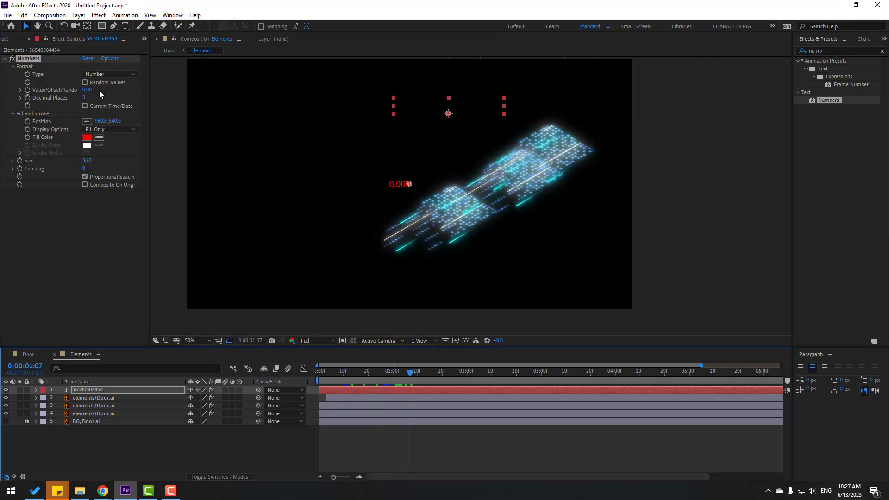
click(85, 82)
key(Page_Up)
key(space)
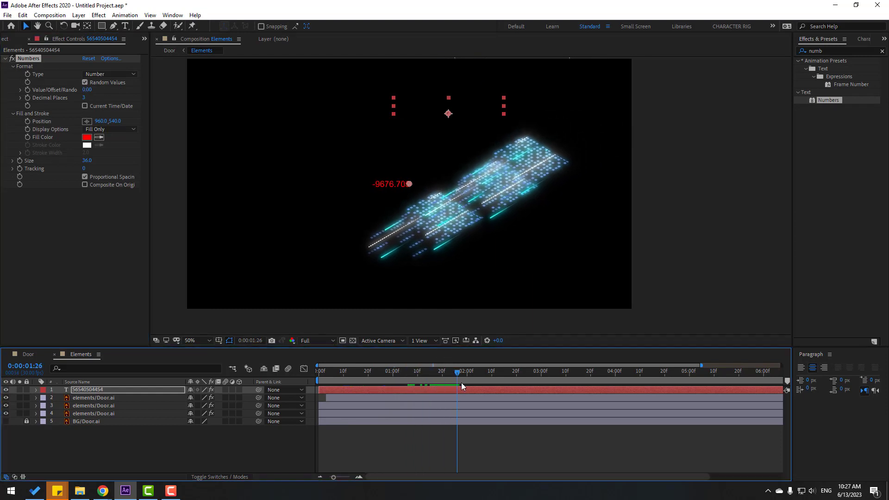
- Set the Numbers fill colour to light cyan 93F4FF, sampled from the glowing elements, and preview it
click(87, 137)
click(524, 399)
click(466, 214)
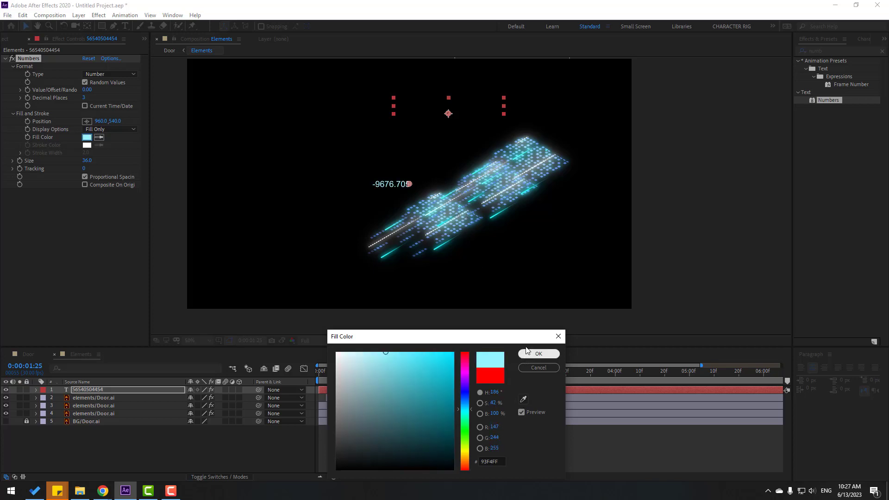
click(538, 354)
drag(453, 371, 342, 372)
key(space)
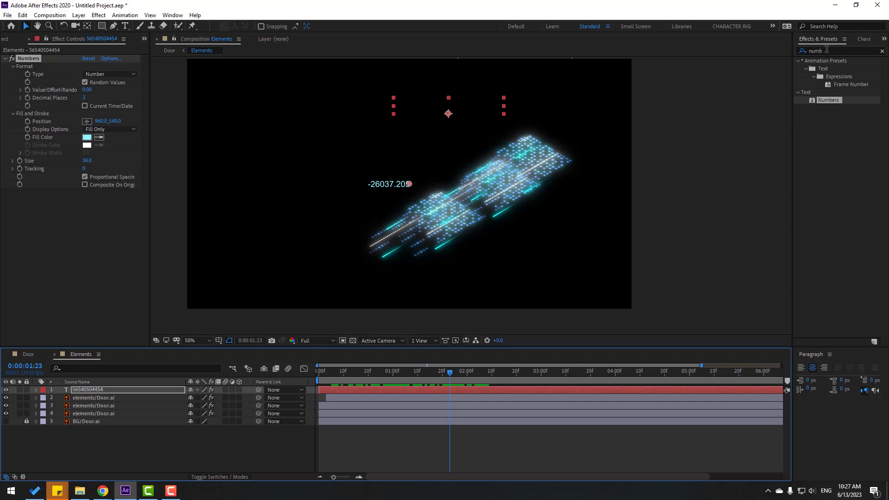
- Copy the Glow and Glow 2 effects from the bottom elements/Door.ai layer onto the text layer
click(107, 414)
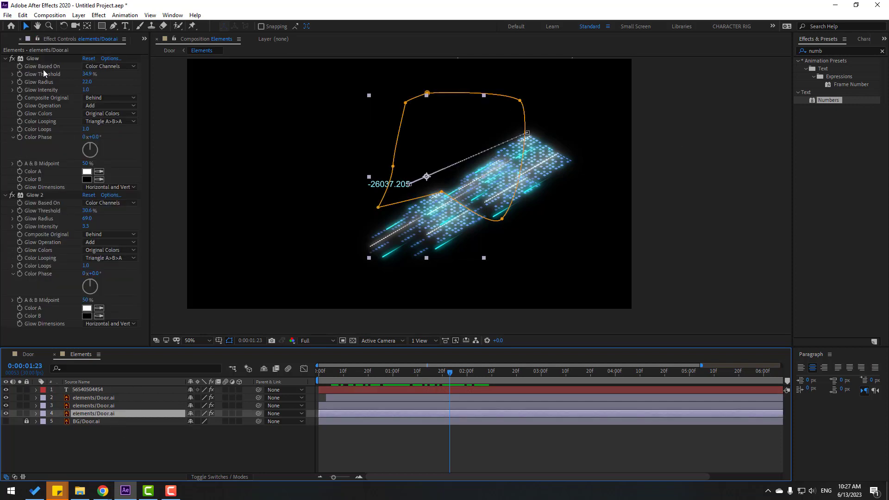
click(30, 57)
ctrl+click(29, 195)
click(84, 390)
key(ctrl+v)
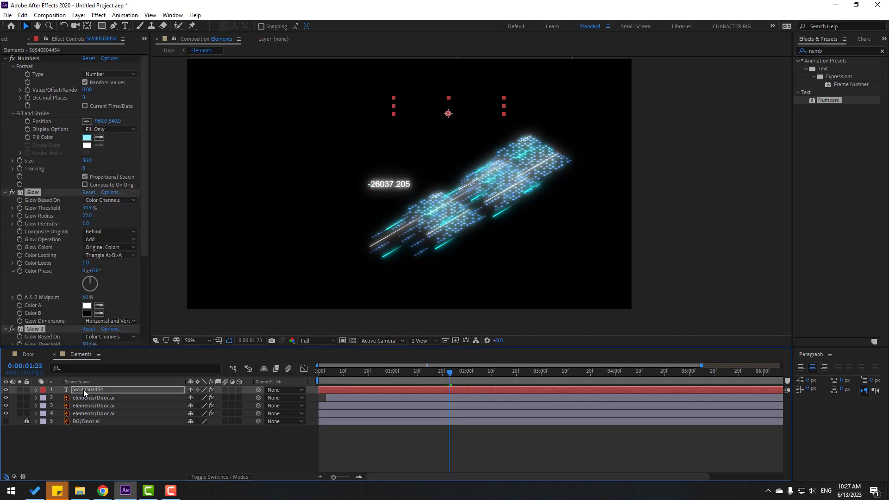
- Try a 53.2% threshold and 37 radius on the text layer's Glow 2, and delete that effect
key(period)
click(49, 290)
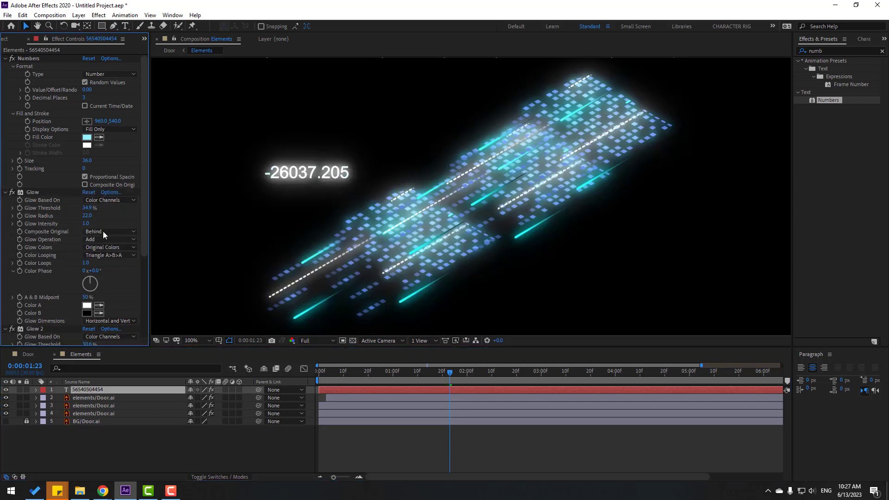
scroll(70, 317, down, 1)
drag(88, 331, 52, 332)
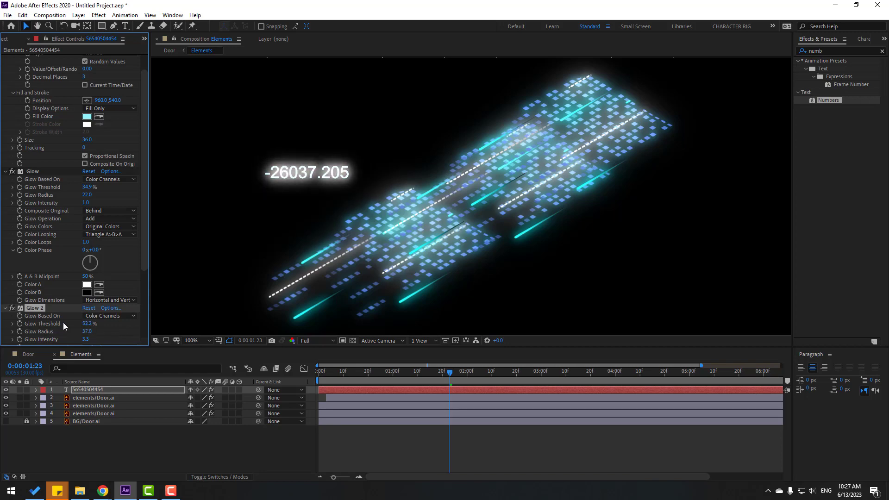
scroll(64, 327, down, 1)
scroll(103, 210, up, 1)
key(Delete)
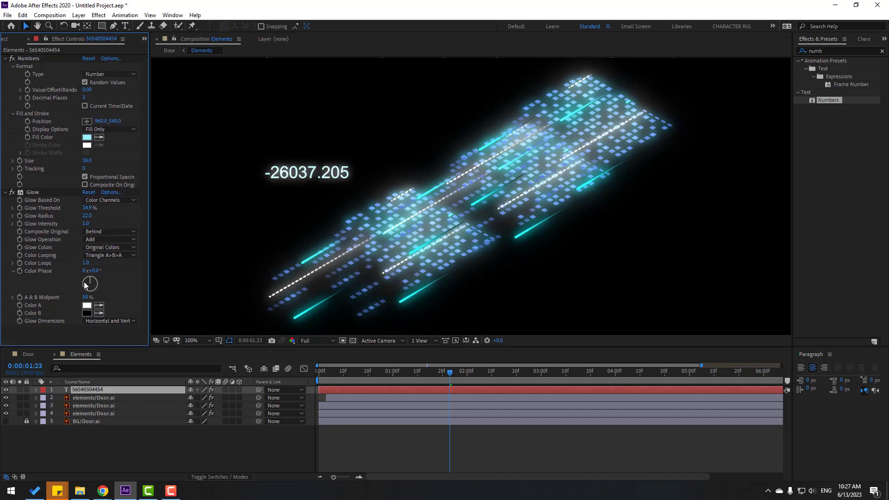
- Set the text layer's Glow threshold to 45.1% and radius to 23, and duplicate the effect
mouse_move(86, 215)
mouse_down()
mouse_move(85, 207)
mouse_move(68, 207)
mouse_move(92, 207)
mouse_up()
key(ctrl+d)
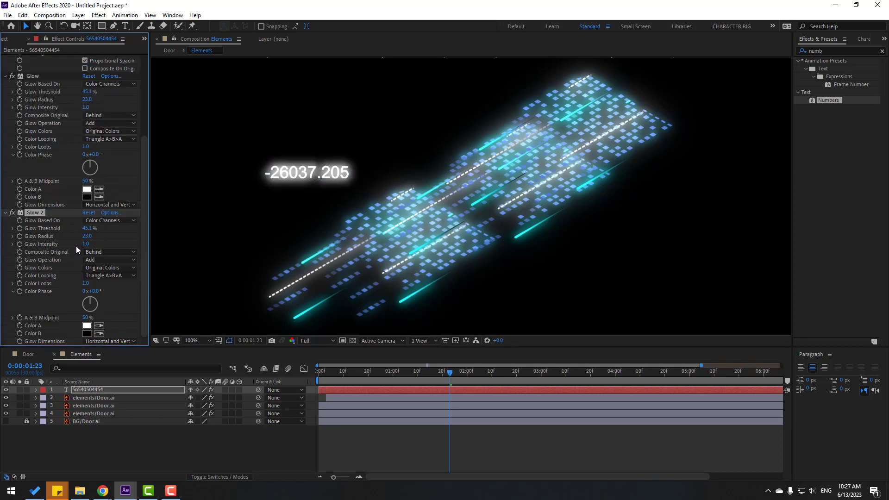
- Set the duplicated Glow 2 to 100% threshold, radius 47 and intensity 0.4, and check the number's glow across frames
drag(87, 239, 97, 239)
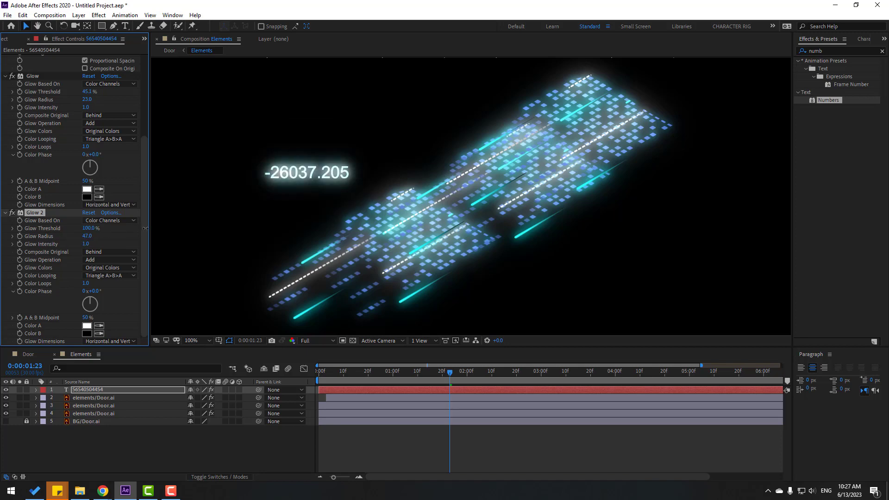
key(comma)
key(comma)
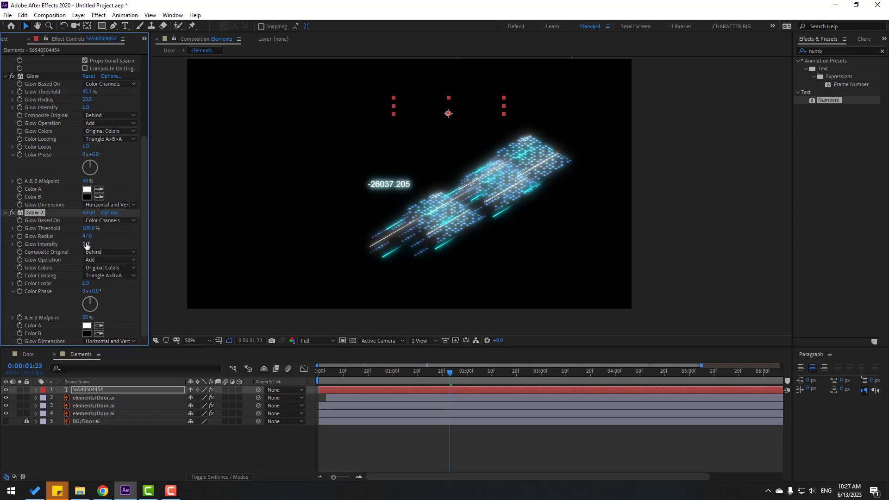
drag(86, 243, 55, 244)
key(period)
key(period)
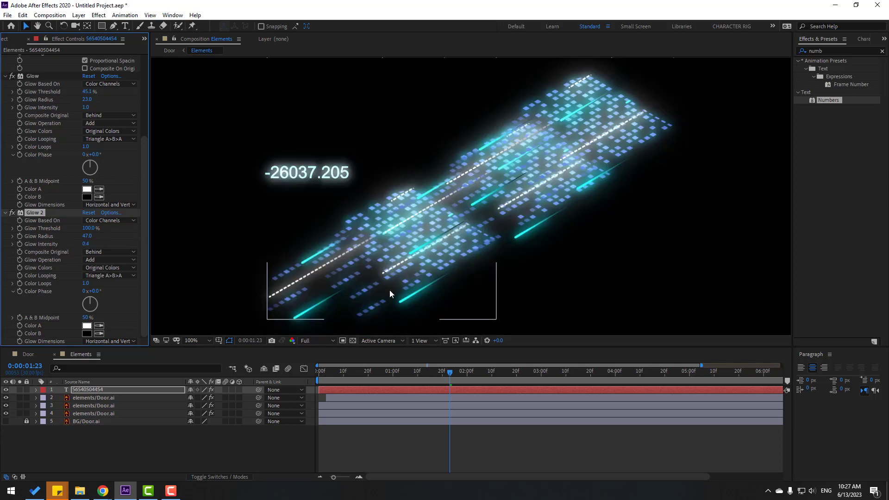
drag(377, 371, 450, 372)
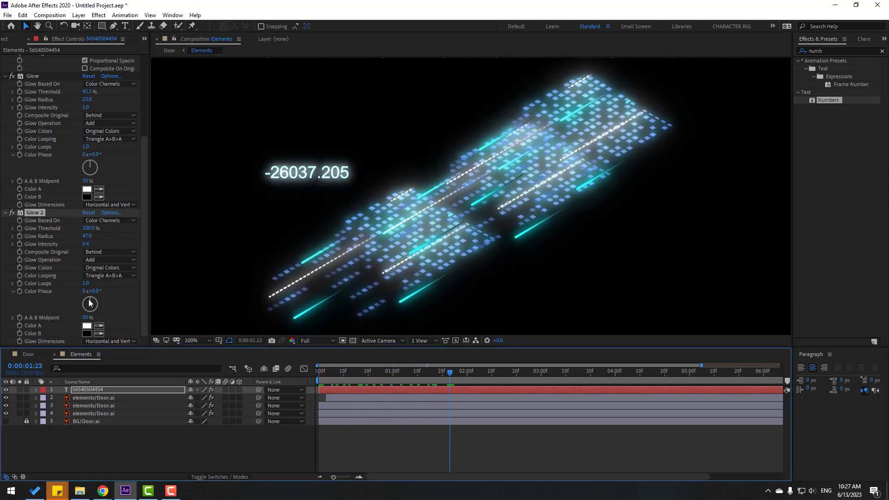
- Set the Numbers effect's Decimal Places to 8 and check the longer number across frames
scroll(54, 240, up, 5)
click(34, 60)
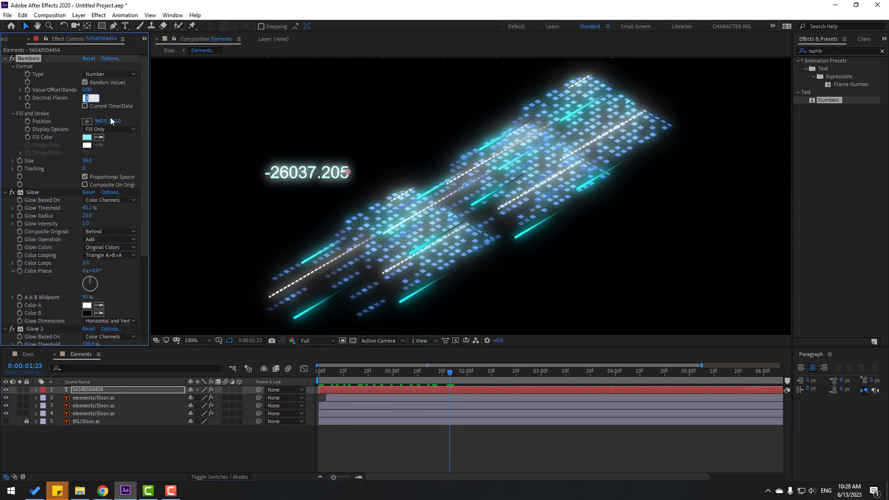
key(Return)
drag(387, 366, 460, 374)
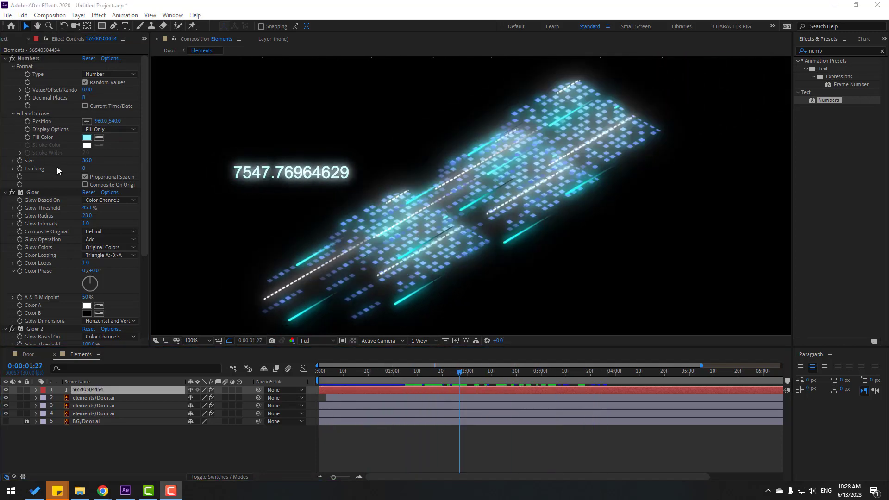
- Set the Numbers effect's Decimal Places to 10 and preview the animated number
click(85, 98)
text(10)
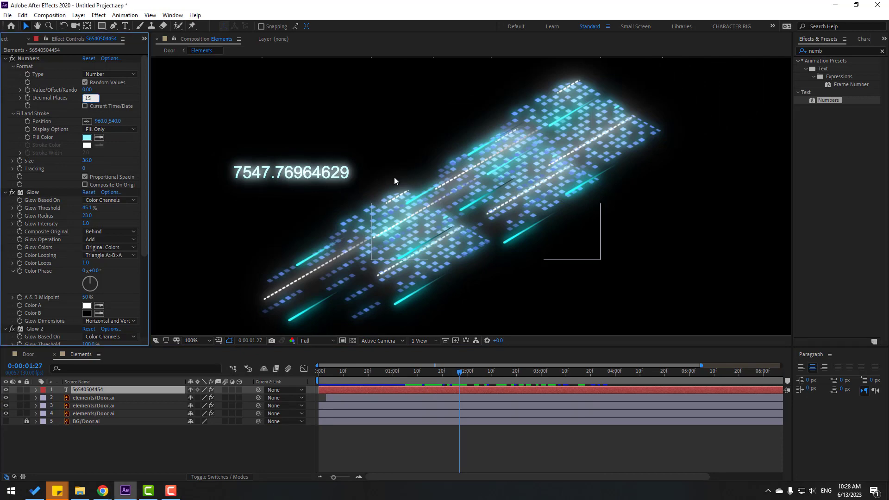
key(Return)
key(space)
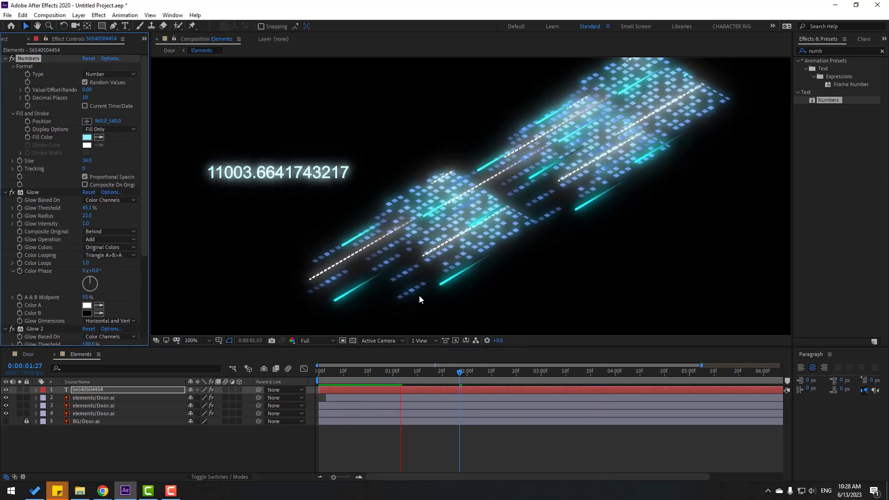
- Pre-compose the glowing number text layer as "numbers", adjusting its duration to the layer's time span, and open the new composition
click(86, 391)
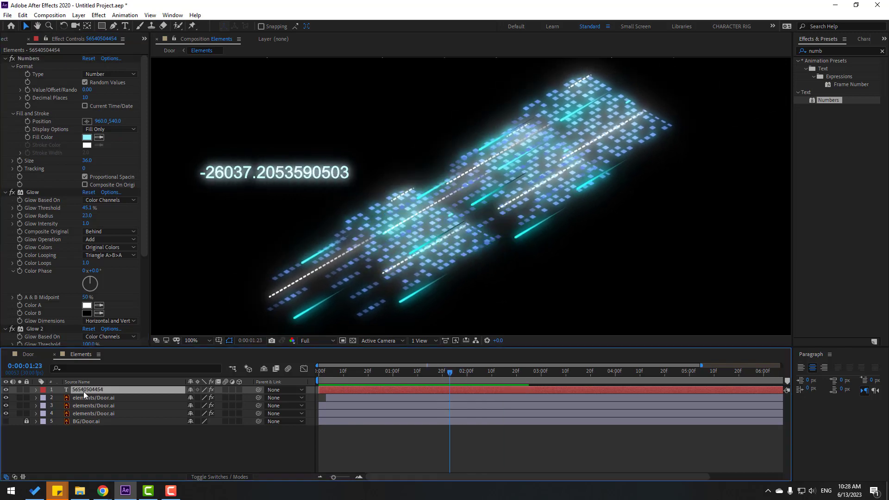
right_click(86, 391)
click(118, 341)
text(n)
click(373, 275)
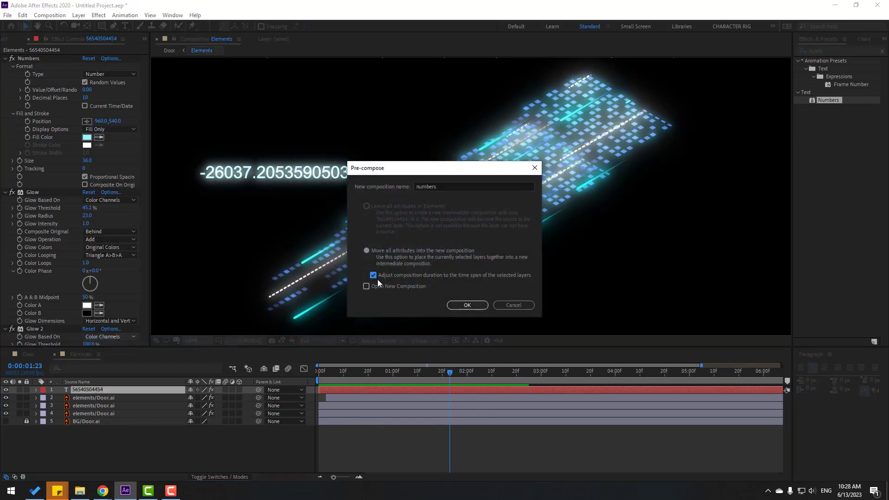
click(467, 305)
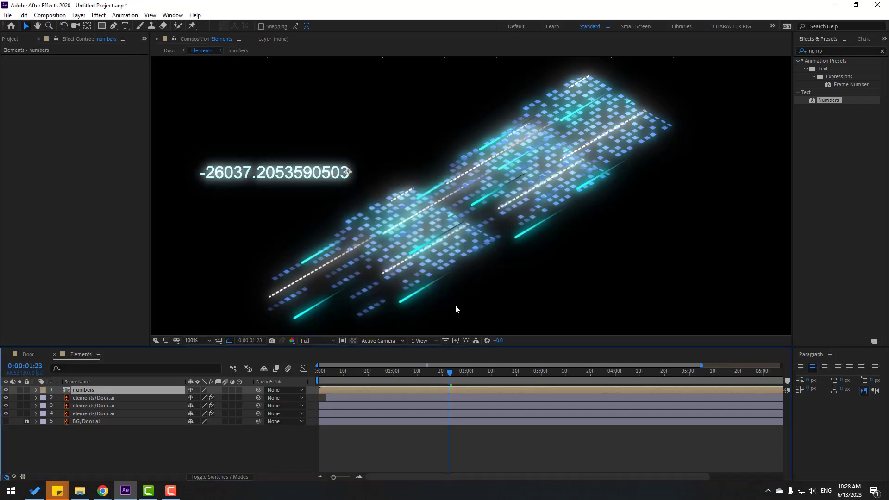
double_click(82, 391)
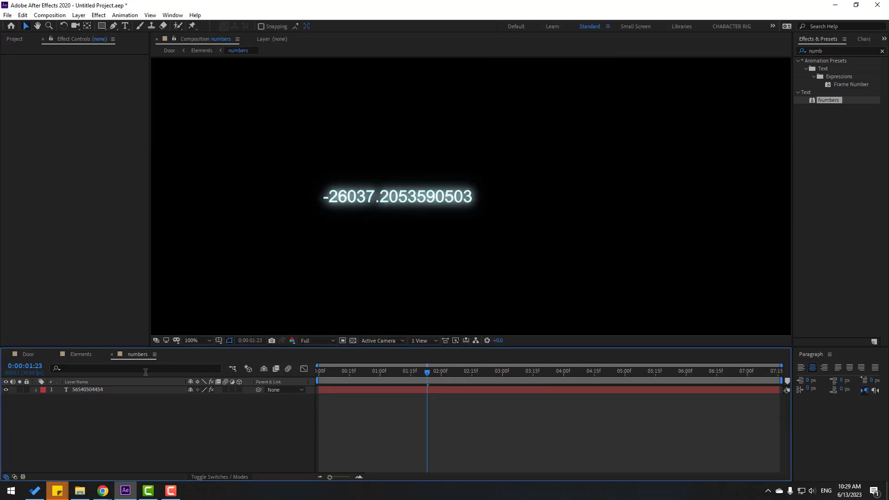
- Duplicate the number layer twice, setting the copies' Numbers effect Position to 1074, 593 and 1074, 480
click(100, 390)
key(ctrl+d)
key(comma)
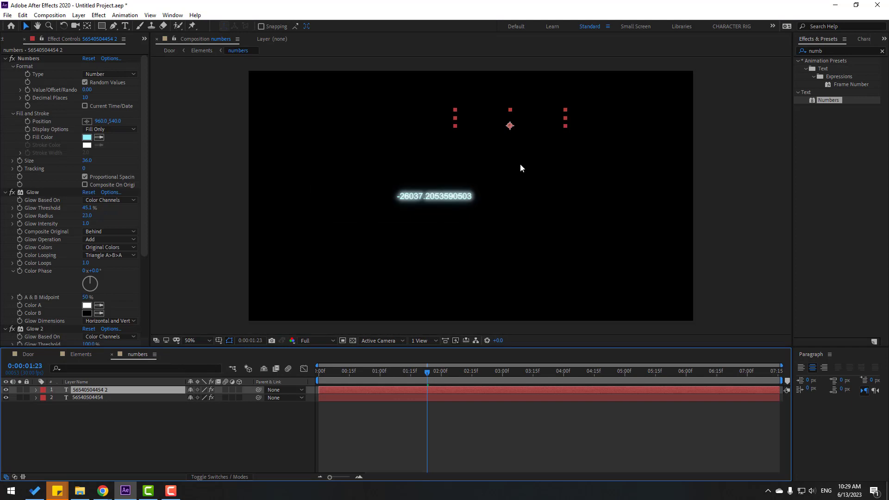
click(512, 138)
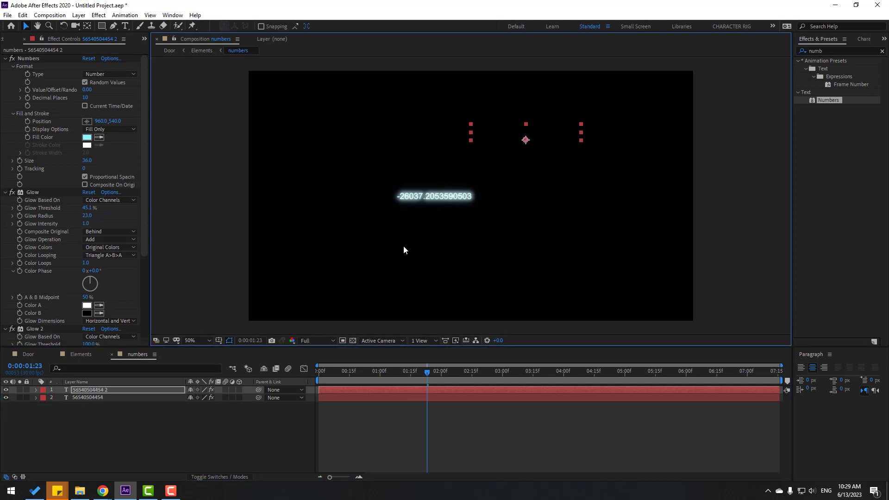
drag(115, 125, 120, 125)
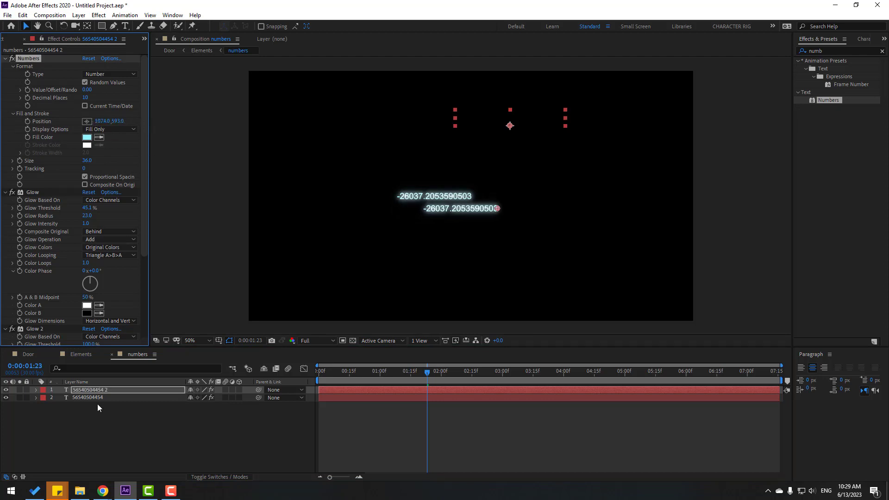
click(94, 390)
key(ctrl+d)
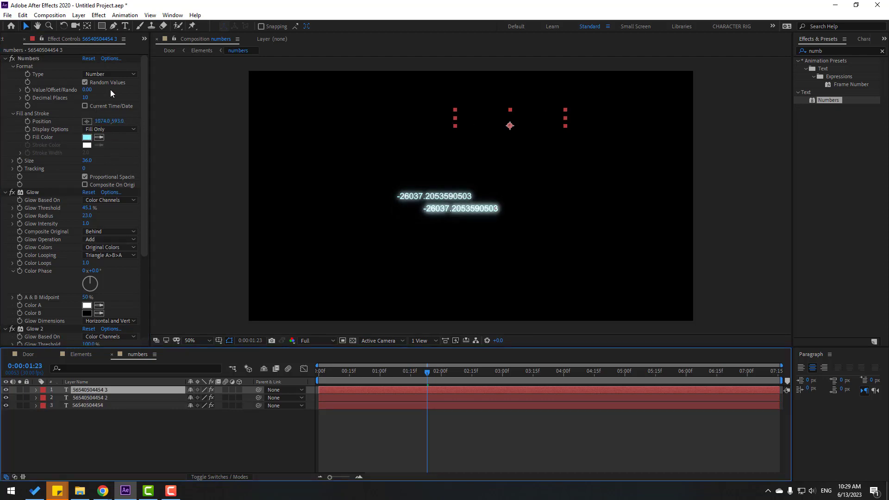
drag(121, 122, 68, 120)
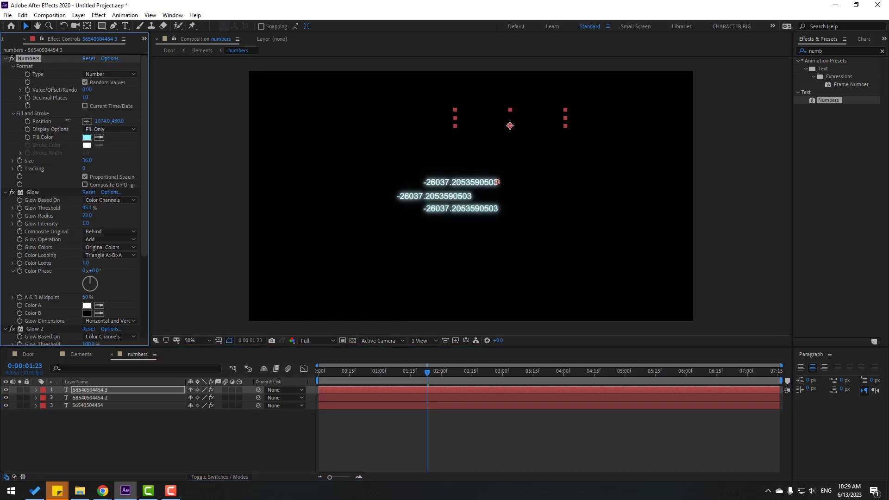
- Add two more copies of the number layer, with Numbers effect Position at 1425, 480 and 1425, 590
click(98, 390)
key(ctrl+d)
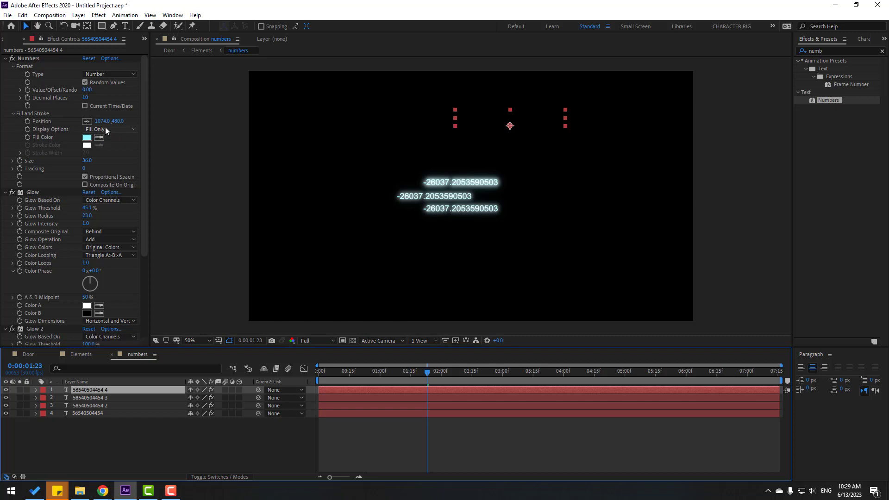
drag(102, 121, 270, 130)
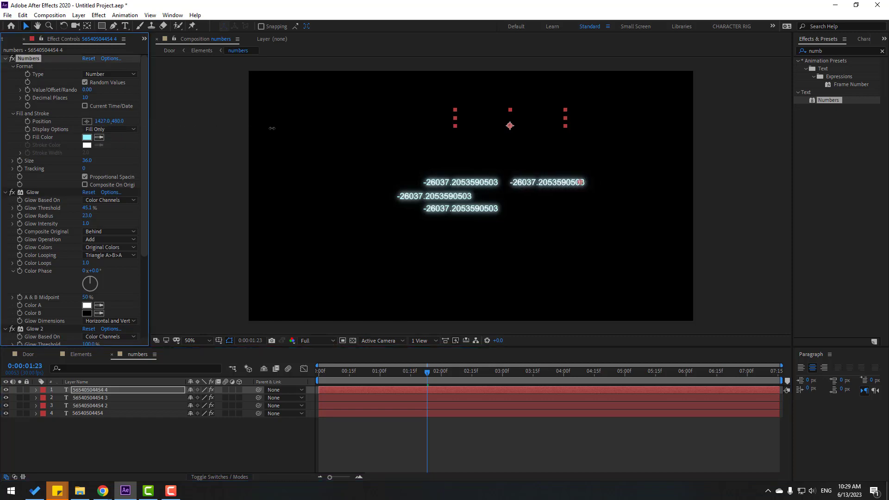
click(74, 389)
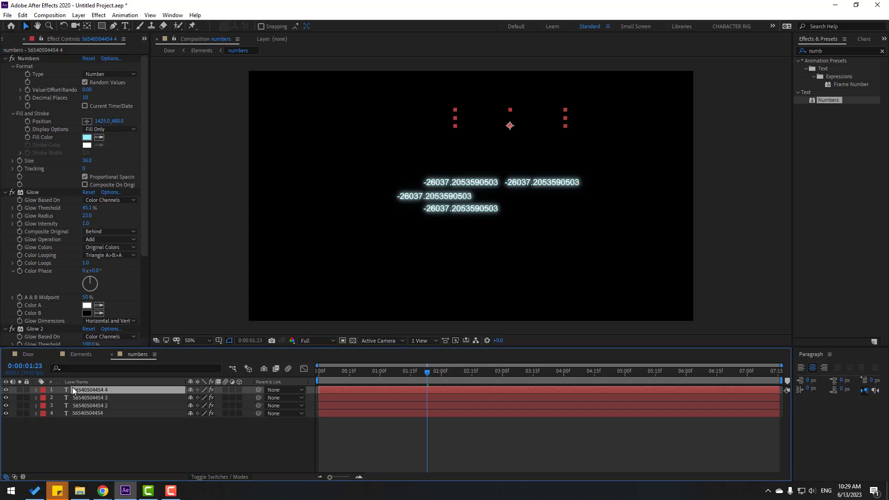
key(ctrl+d)
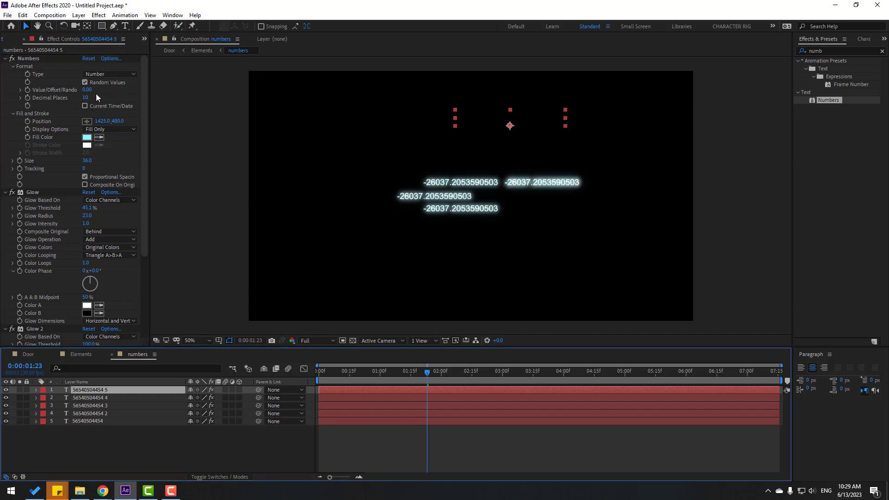
drag(120, 124, 171, 118)
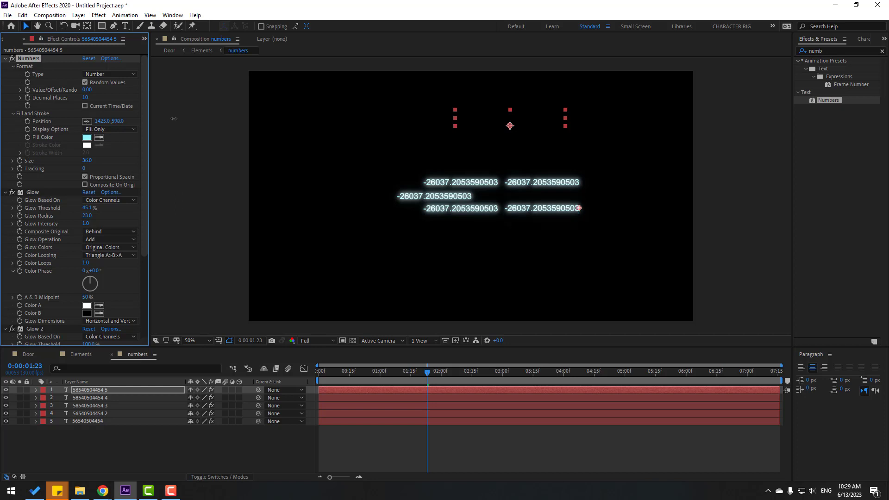
- In the Elements composition, make the numbers layer 3D, rotate it to X 50° and Y -39°, and shift it near the glowing elements
click(74, 357)
scroll(450, 252, down, 4)
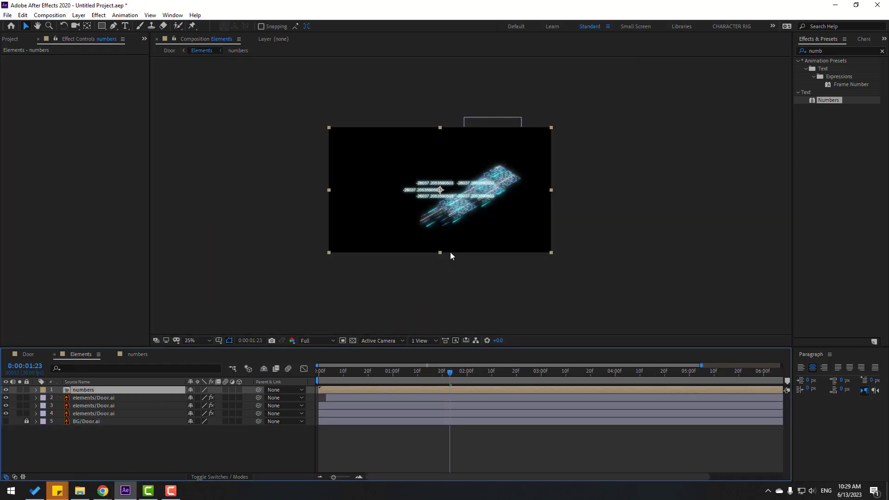
key(period)
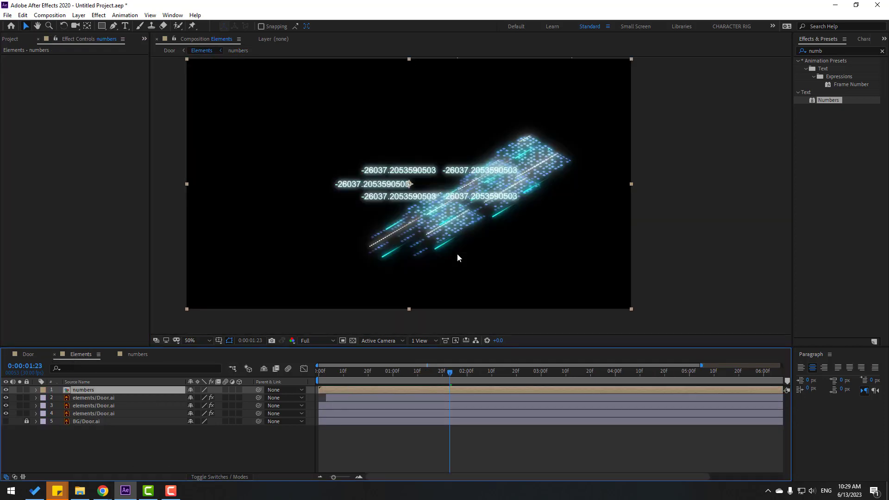
click(240, 390)
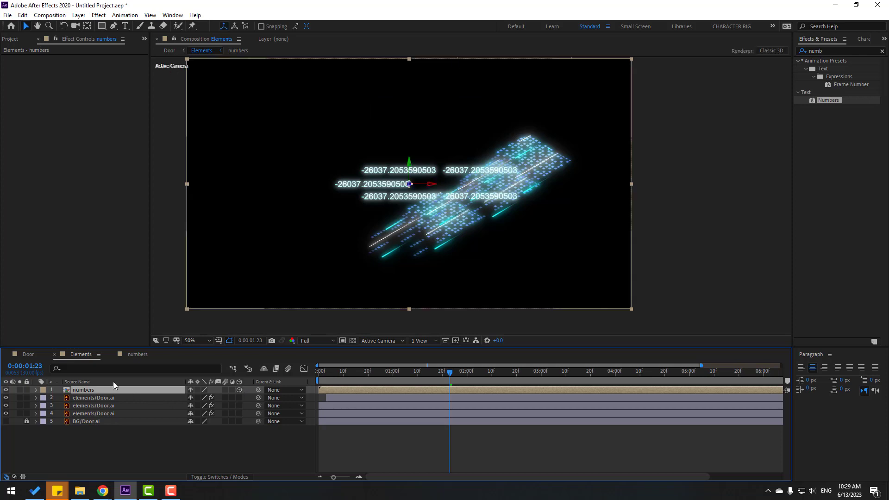
key(r)
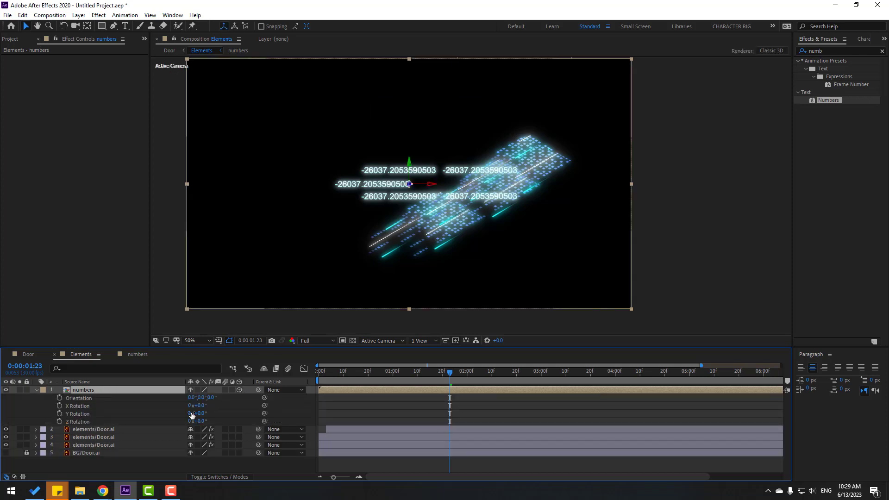
drag(203, 405, 185, 418)
drag(423, 178, 461, 207)
- Add a Position keyframe to the numbers layer at 0:00:00:00, placing it at 1562.1, 296.3, 204.5
drag(384, 370, 309, 380)
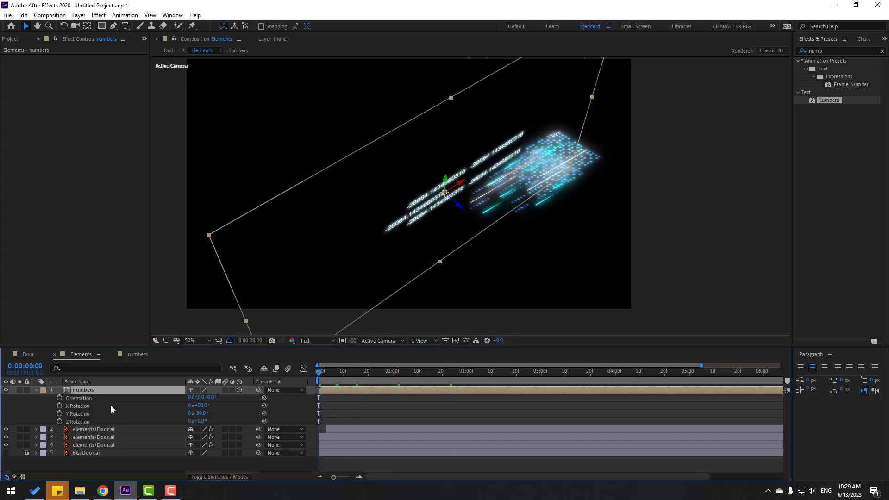
key(p)
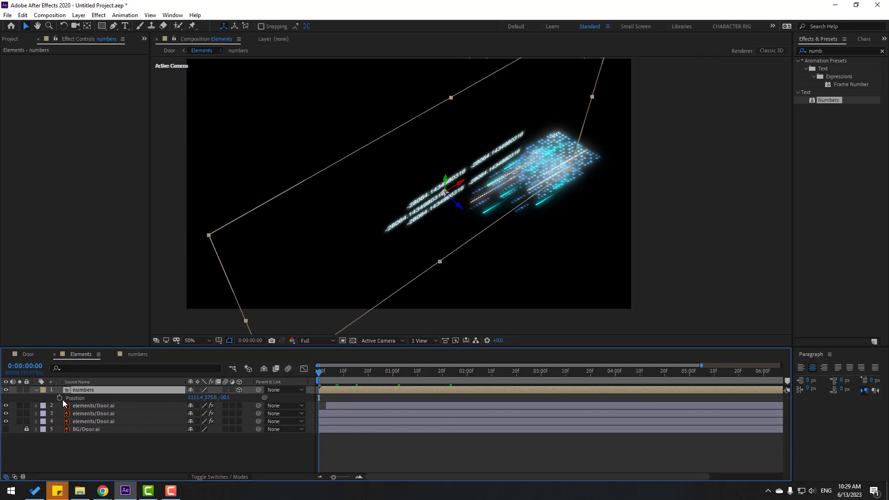
click(59, 398)
drag(463, 187, 598, 140)
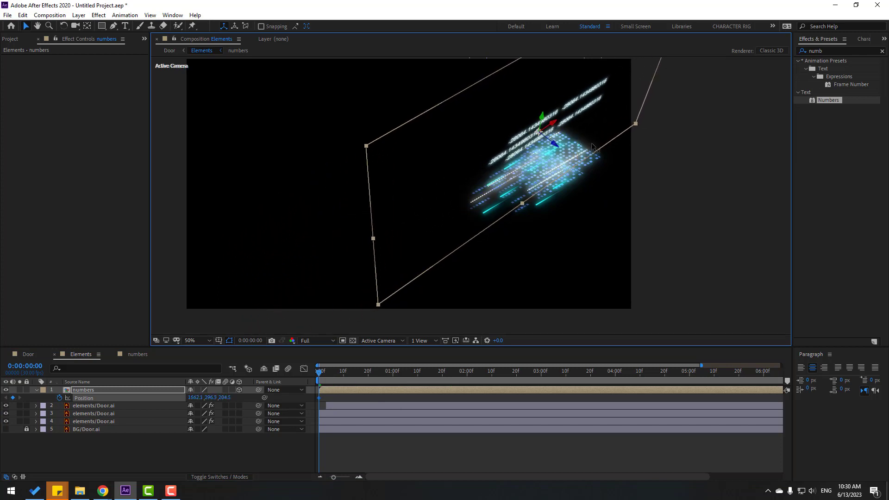
- At 0:00:01:20, slide the numbers layer along the elements' direction to Position 1042.6, 618.5, -65.9
drag(344, 380, 420, 384)
key(minus)
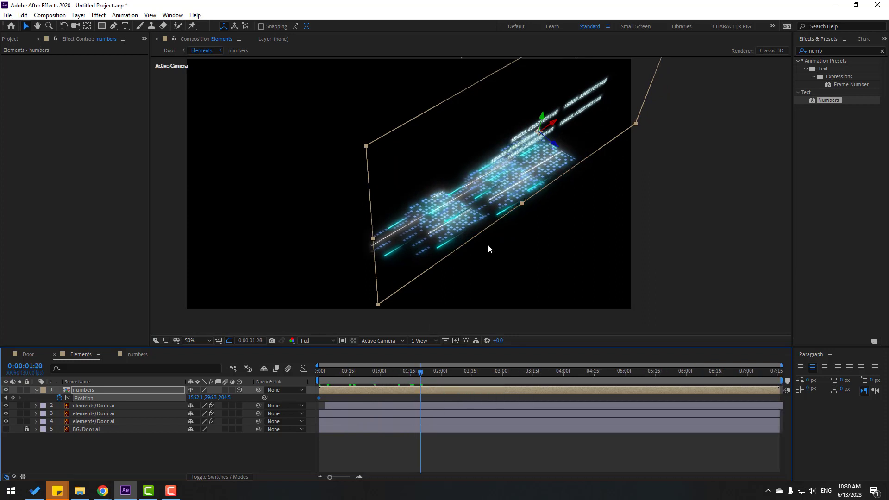
drag(552, 128, 418, 201)
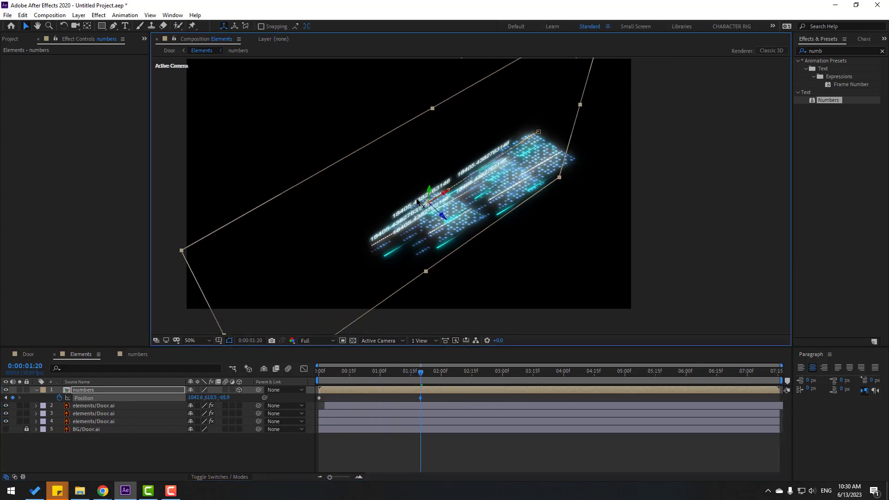
- Apply Easy Ease to both Position keyframes of the numbers layer and shape the speed graph to peak early and slow down gradually
drag(427, 399, 318, 401)
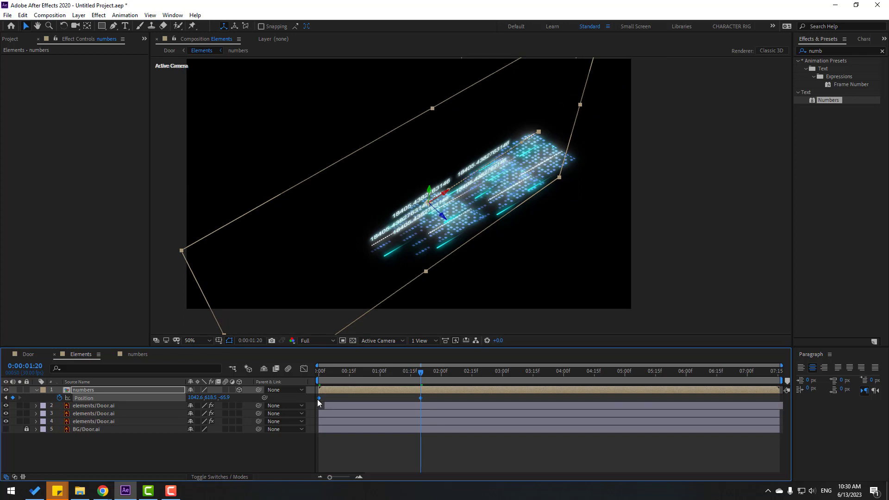
right_click(319, 400)
mouse_move(371, 393)
click(468, 423)
click(304, 368)
drag(335, 453, 327, 455)
drag(404, 454, 375, 457)
key(space)
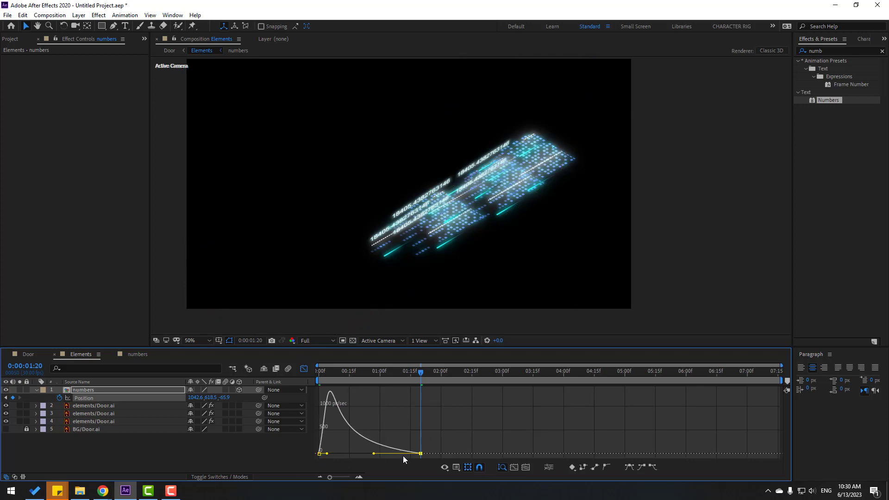
- Set the preview resolution to Quarter and preview the eased numbers motion
click(384, 370)
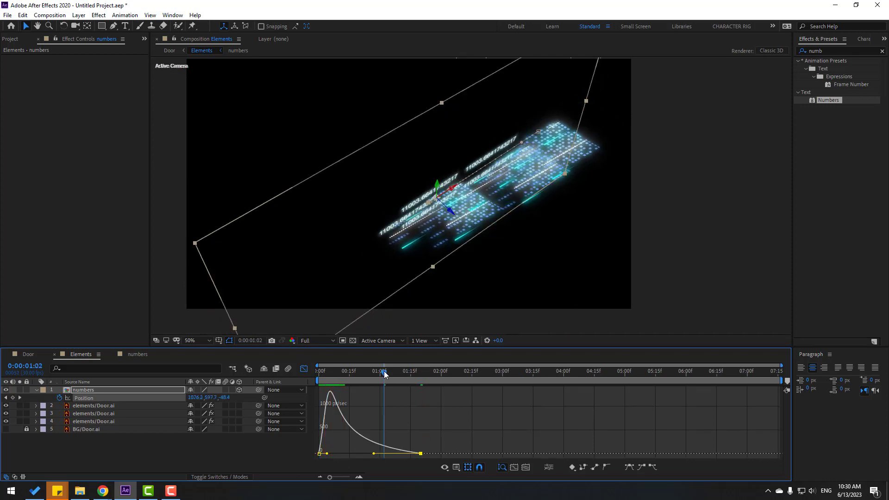
click(319, 341)
click(318, 393)
key(space)
click(382, 374)
- Move the numbers layer's last Position keyframe to slightly past the 4-second mark and check the slower slide
click(304, 368)
drag(419, 398, 581, 399)
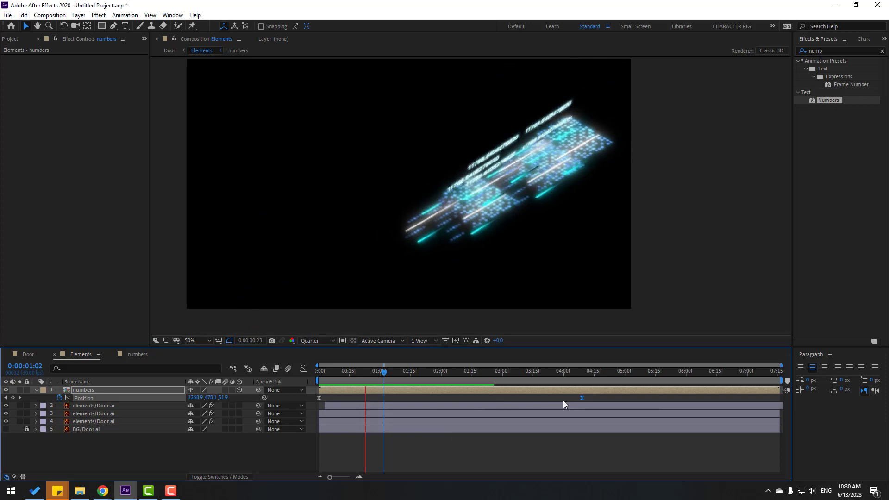
click(407, 372)
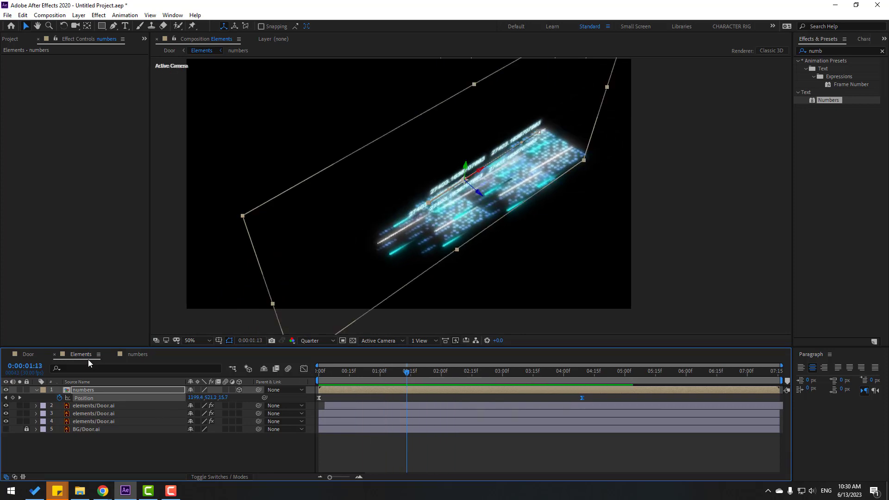
- Preview the numbers sliding out of the opening door in the Door composition
click(28, 354)
drag(336, 374, 435, 382)
key(space)
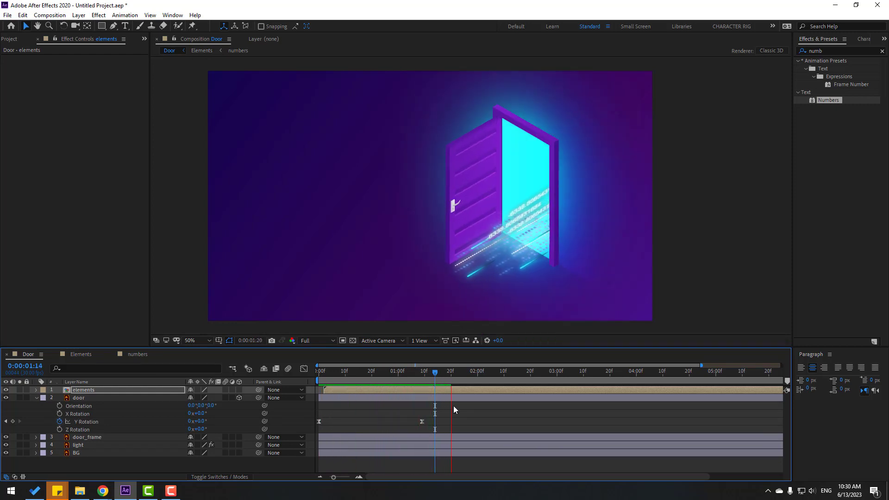
click(451, 374)
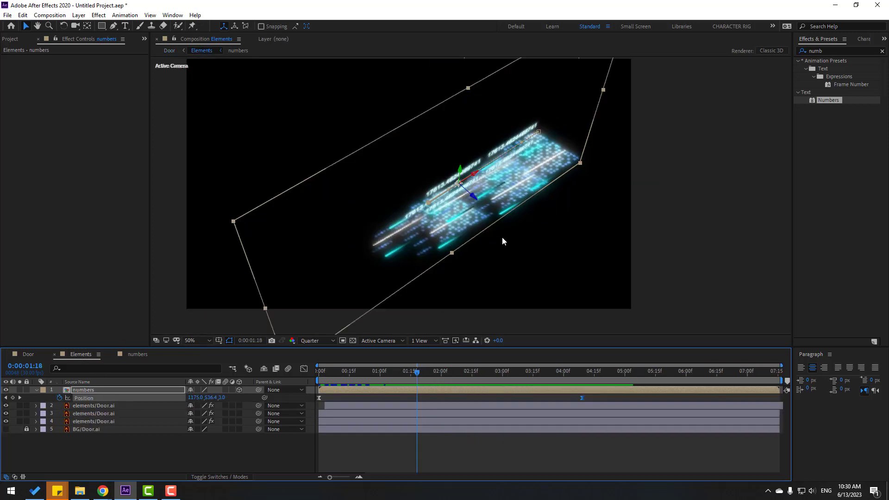
- Duplicate the numbers layer in the Elements composition and shift the copy across the glowing elements at 0:00:01:18
scroll(472, 198, up, 2)
key(ctrl+d)
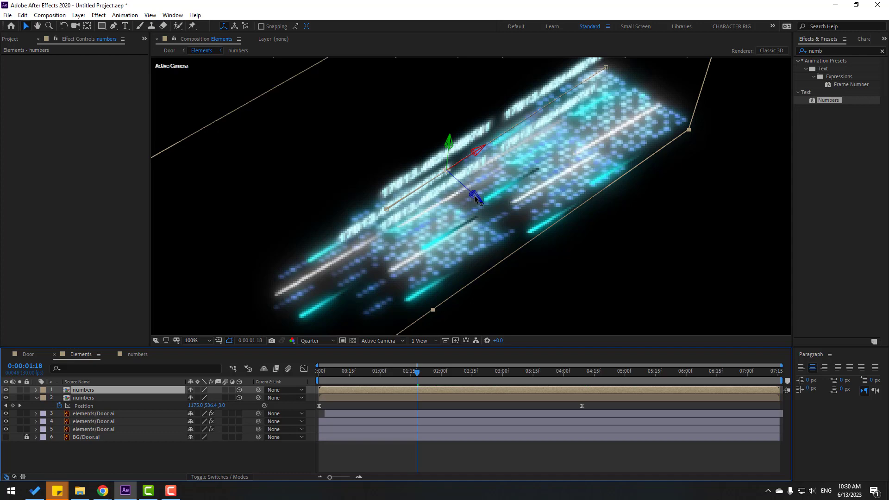
drag(477, 197, 498, 187)
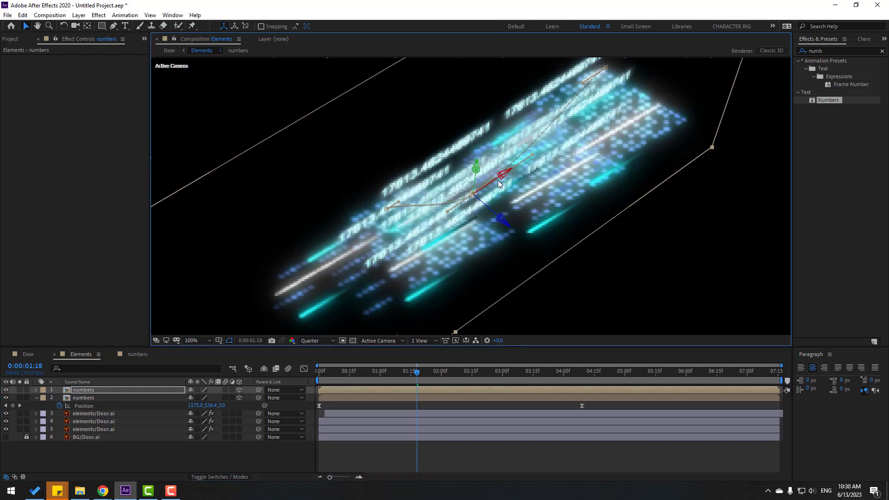
- Delete the extra Position keyframe at 0:00:01:18 from the copied numbers layer
key(p)
drag(401, 373, 318, 376)
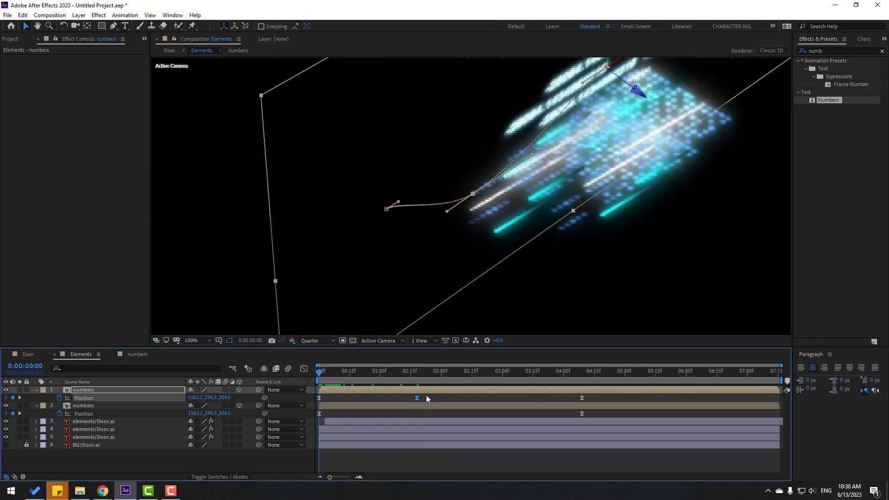
key(Delete)
- Offset the copied numbers layer's whole Position animation so that it starts at 1675.4, 310.3, 192.8 at 0:00:00:00
key(comma)
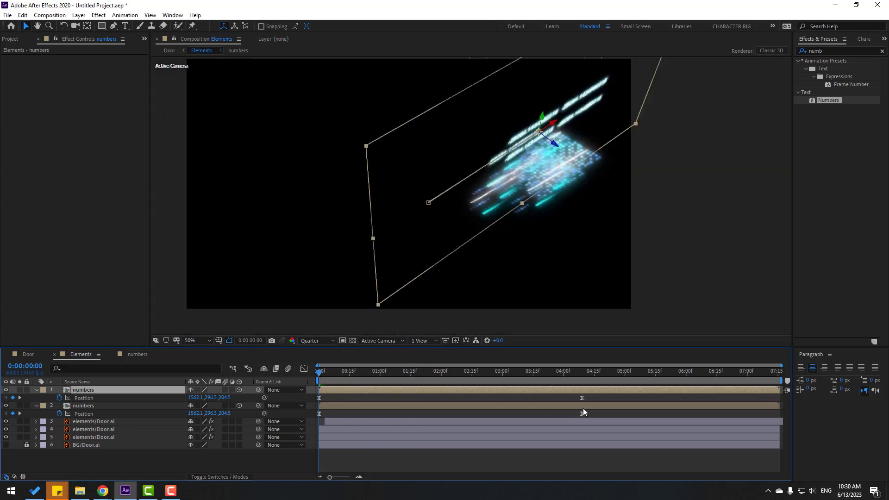
click(582, 397)
drag(555, 146, 580, 128)
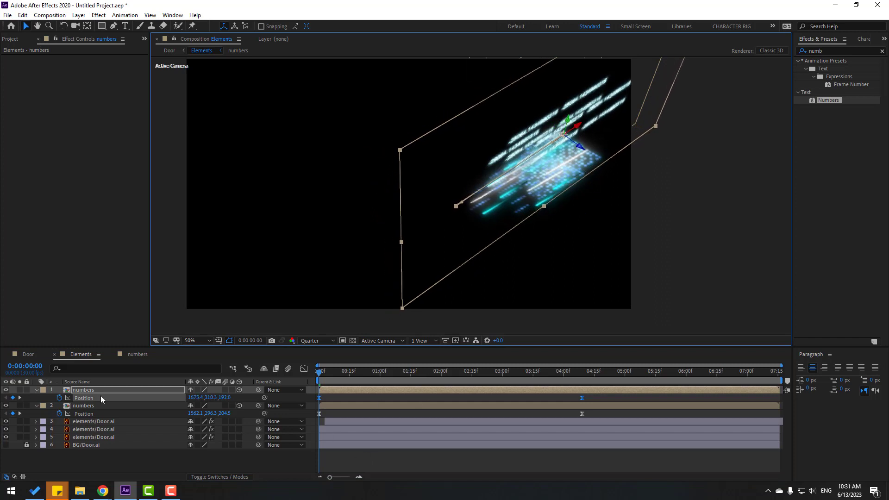
- Duplicate the top numbers layer in the Elements composition and shift the copy's whole Position animation down across the front side of the glowing elements
click(76, 390)
key(ctrl+d)
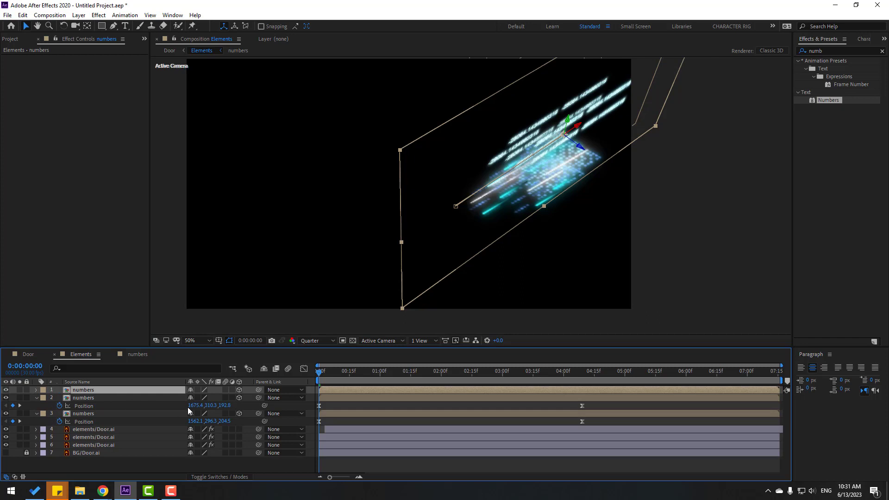
key(p)
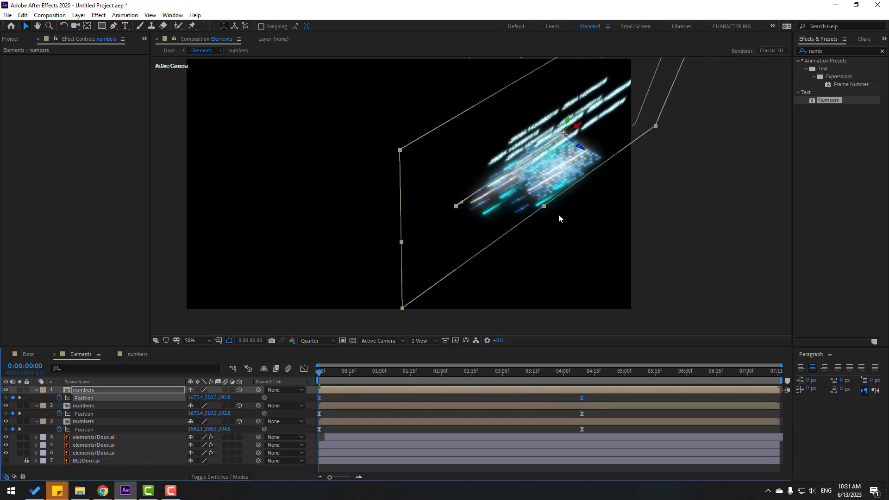
drag(581, 149, 596, 160)
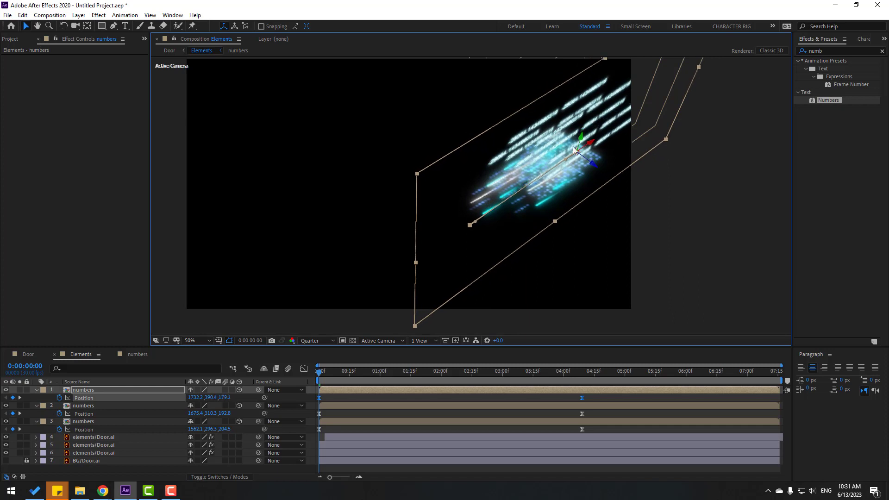
click(328, 372)
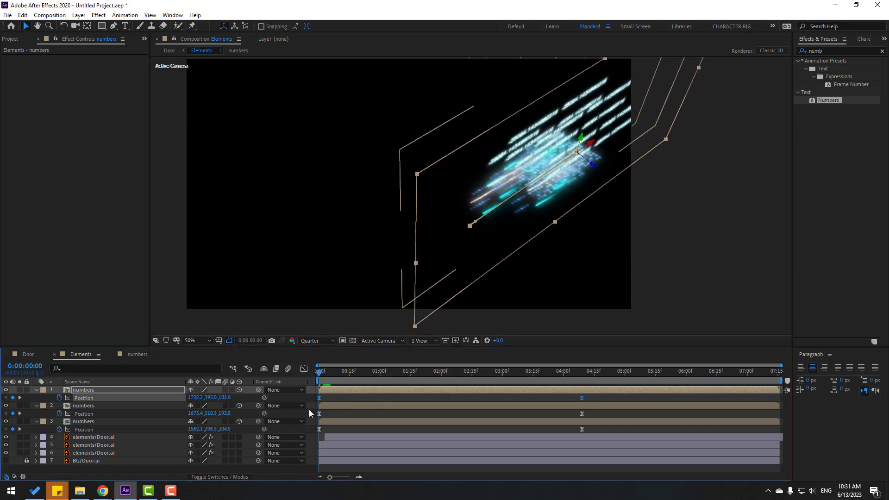
key(Home)
drag(584, 143, 593, 199)
drag(594, 144, 379, 327)
- Preview the three rows of numbers in the Elements composition and coming out of the door in the Door composition
key(space)
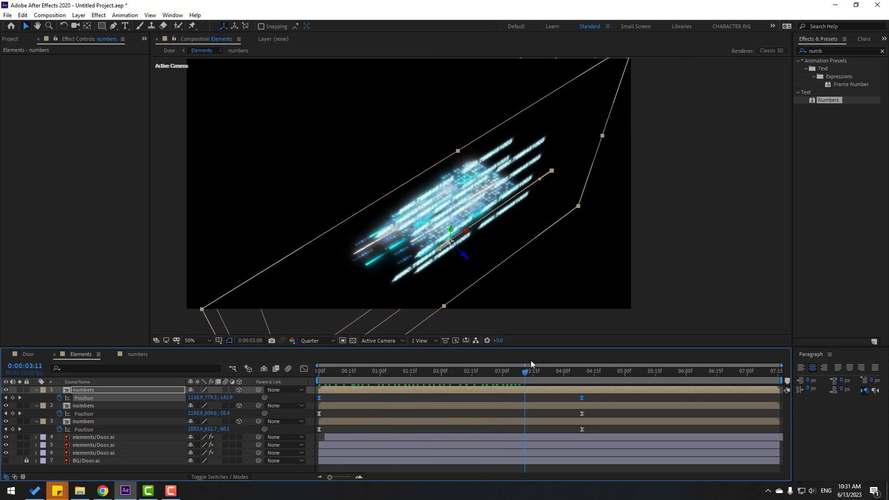
double_click(556, 327)
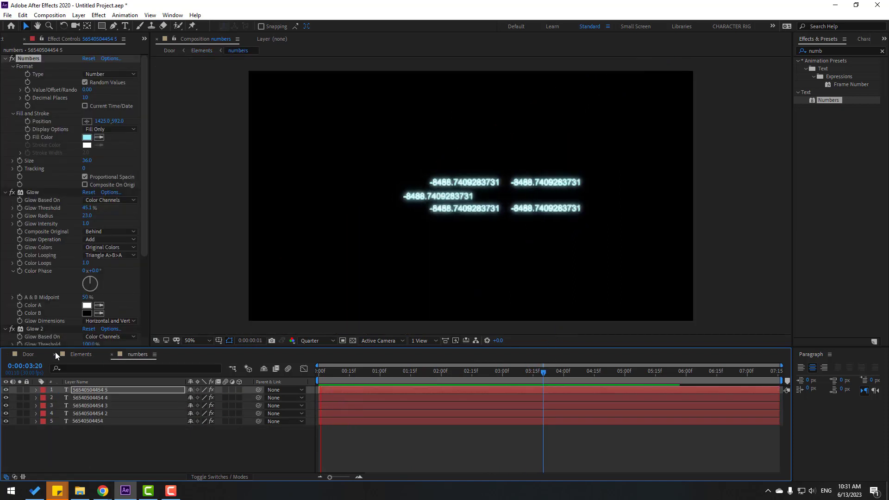
click(29, 355)
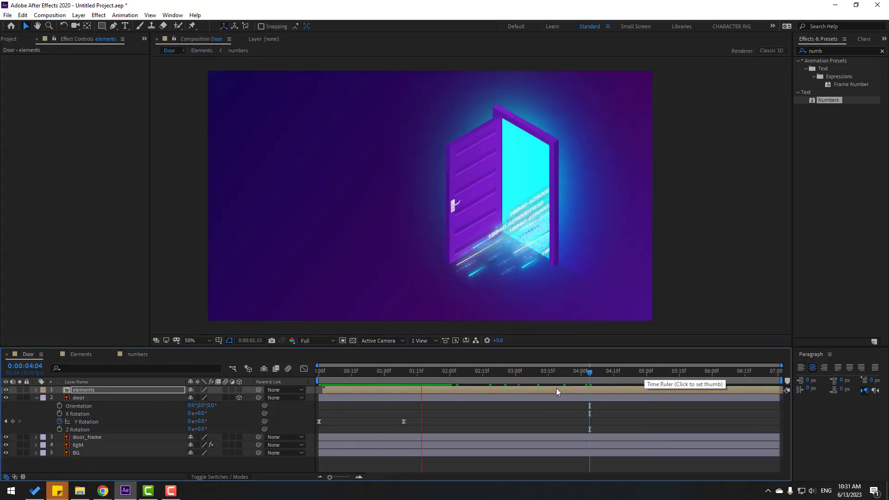
click(479, 374)
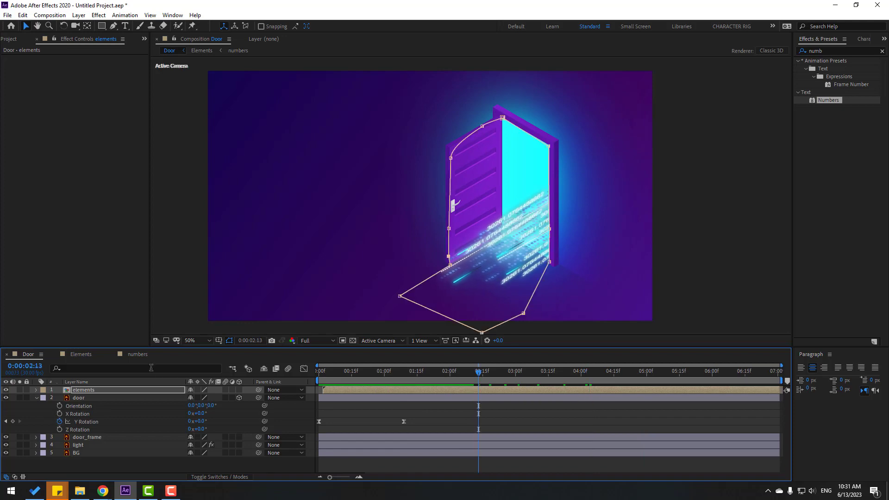
- Return to the Elements composition at 0:00:00:09, search the effects for "hue" and set the preview resolution to Full
click(80, 354)
scroll(454, 261, up, 2)
click(349, 371)
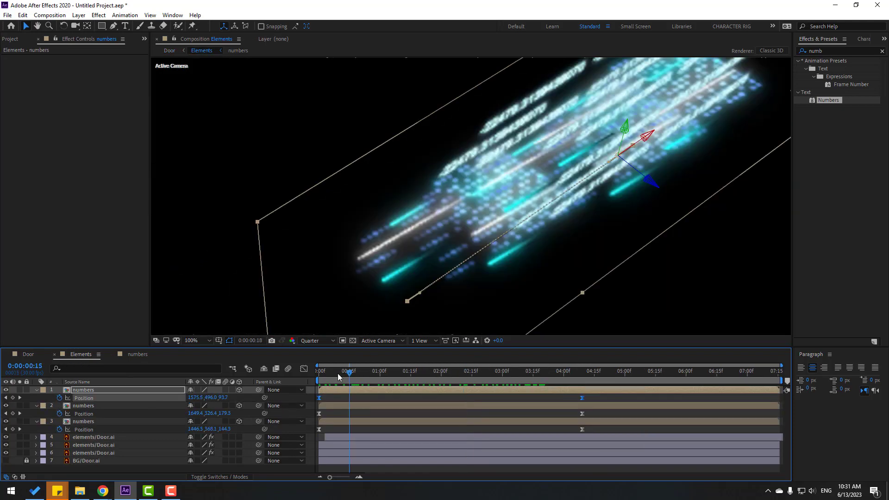
click(338, 374)
click(794, 51)
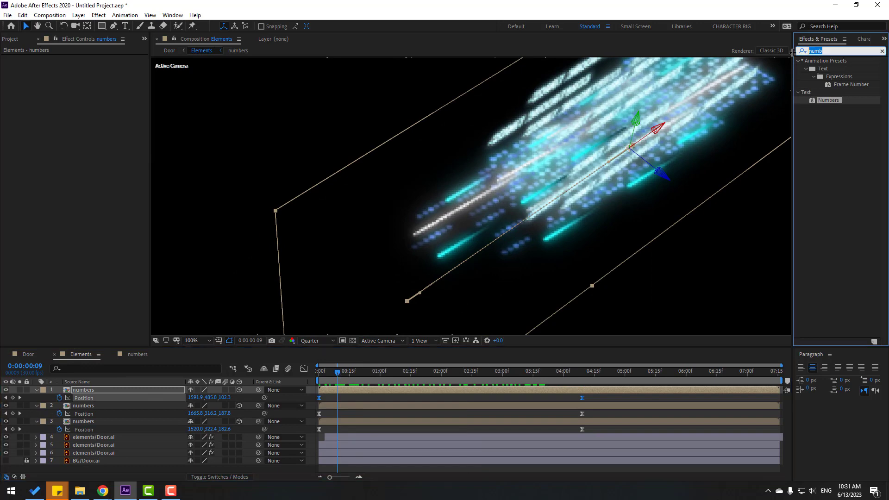
text(hue)
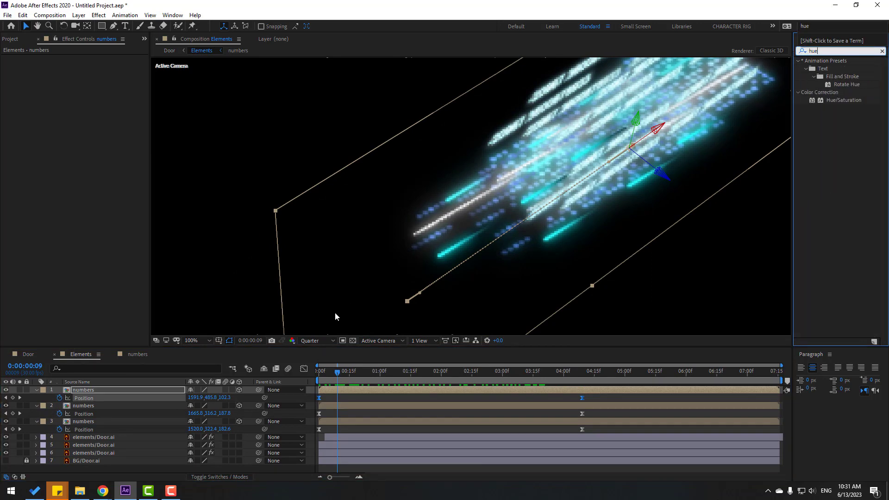
click(316, 341)
click(329, 357)
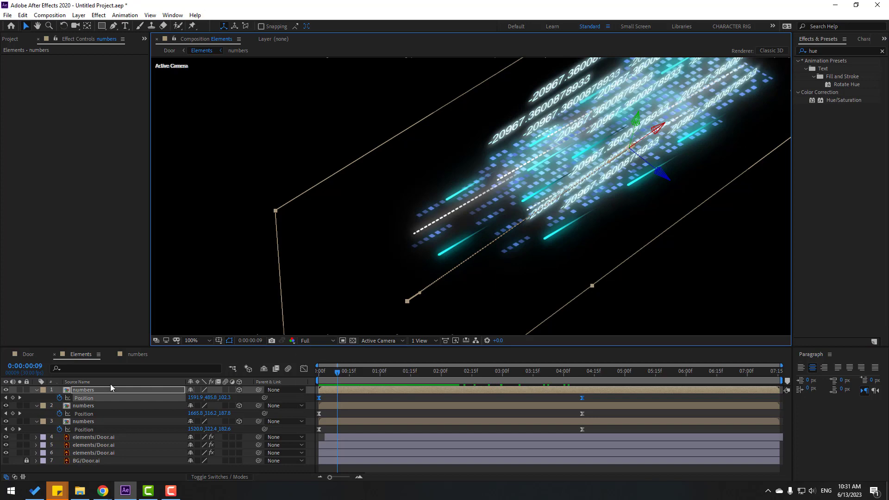
- Show the BG/Door.ai layer and solo it together with the topmost numbers layer
click(6, 460)
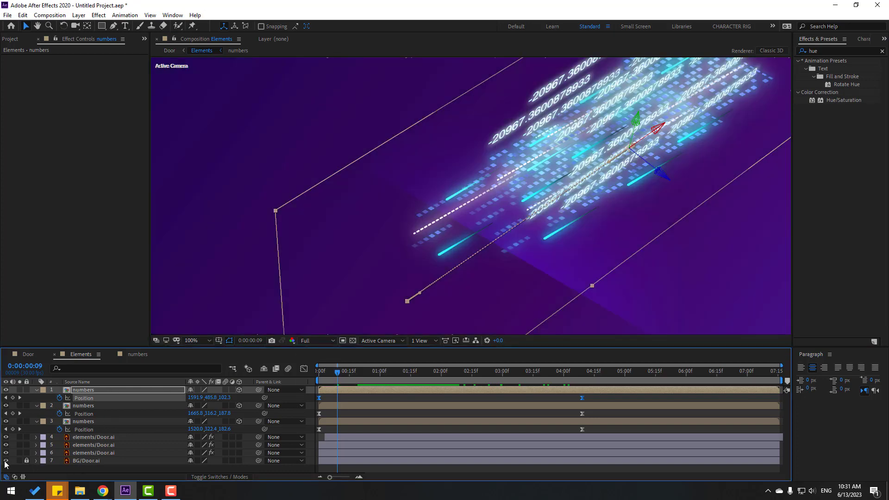
click(88, 404)
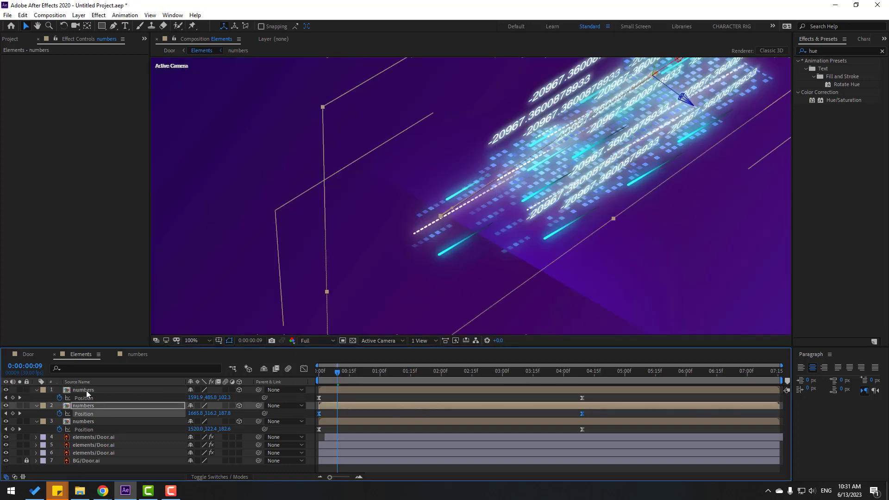
click(84, 390)
drag(300, 323, 532, 205)
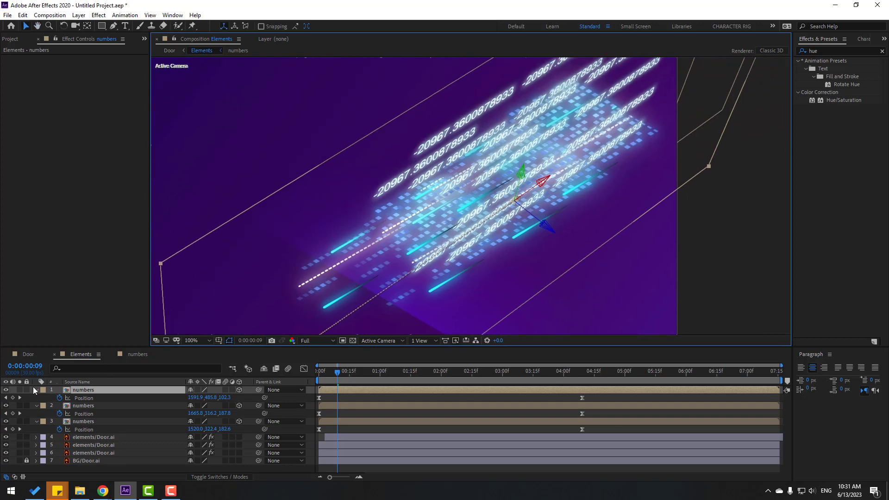
click(20, 390)
click(19, 460)
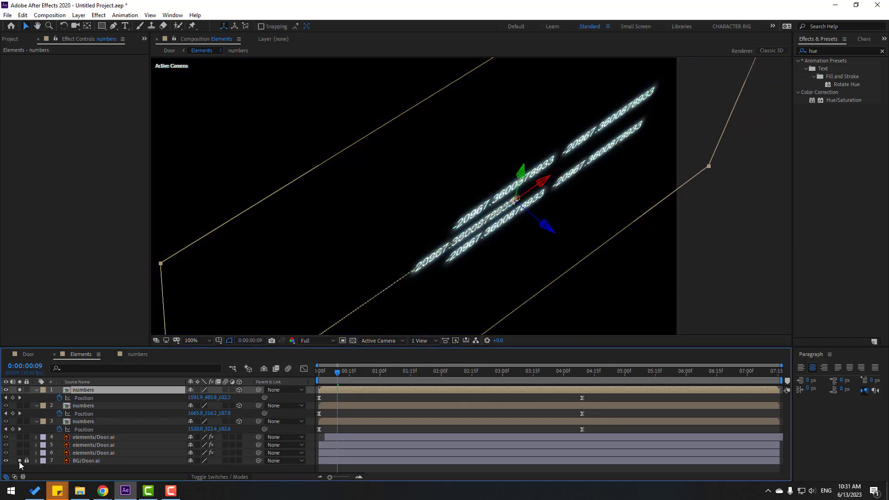
- Apply Hue/Saturation to the topmost numbers layer with Colorize on, hue 2x+178°, saturation 81 and lightness -15
drag(839, 101, 76, 394)
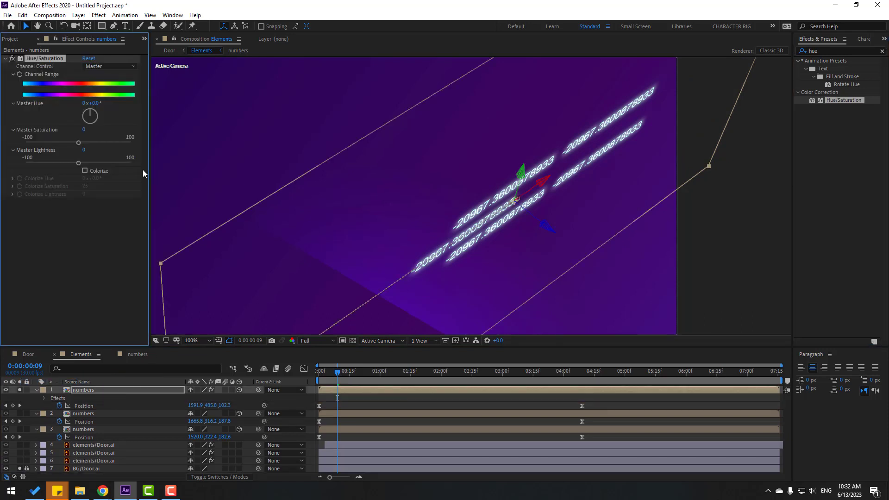
click(84, 171)
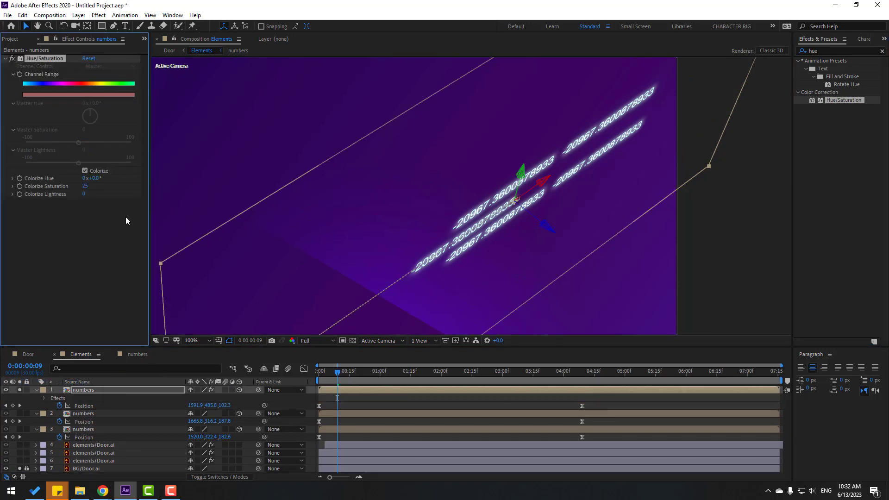
drag(95, 178, 108, 178)
drag(151, 174, 162, 176)
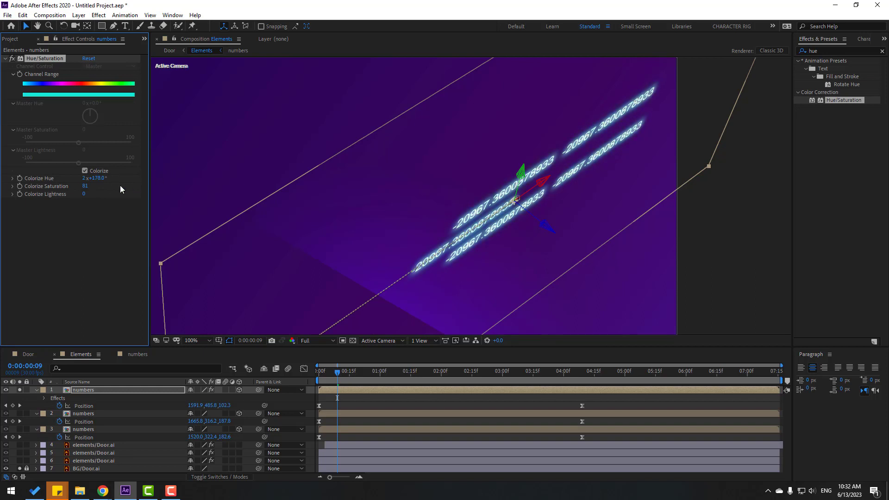
click(86, 195)
drag(87, 194, 77, 193)
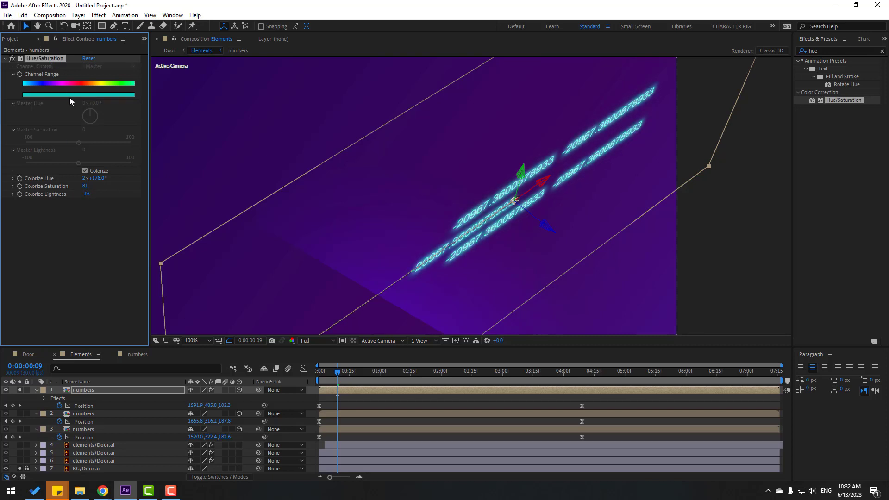
- Solo the second numbers layer, paste the Hue/Saturation effect onto it and set its Colorize Hue to 3x+22° for orange
click(83, 414)
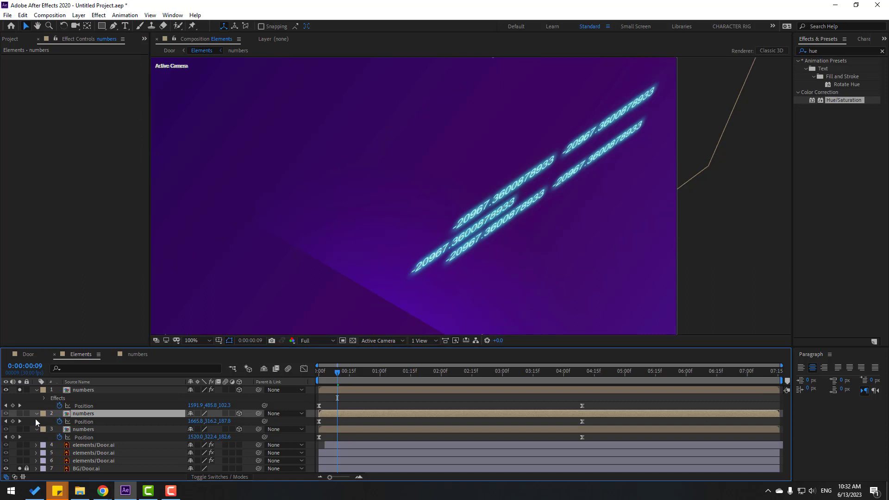
click(19, 413)
key(ctrl+v)
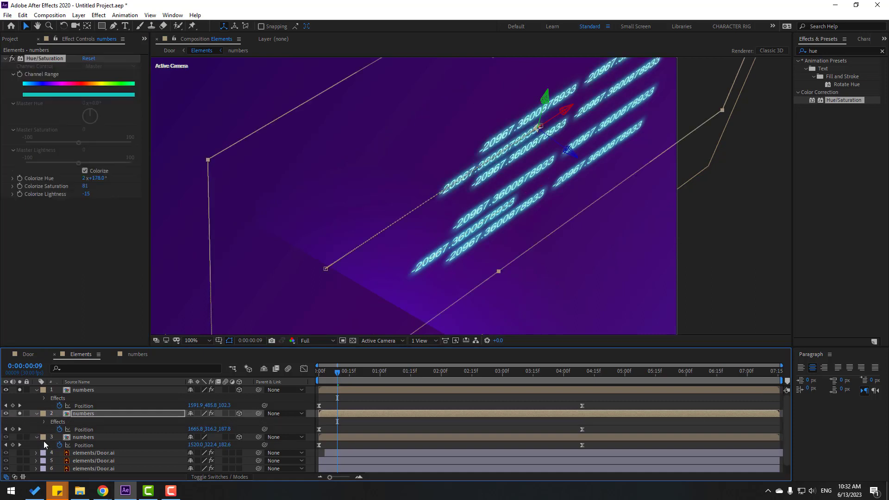
drag(94, 178, 190, 168)
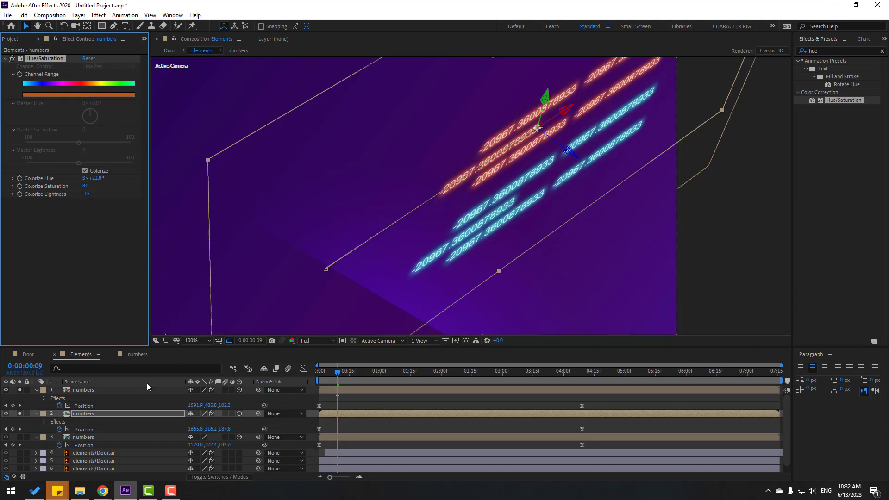
- Solo the third numbers layer, paste the Hue/Saturation effect onto it and set its Colorize Hue to 3x+63° for yellow
click(96, 437)
click(20, 437)
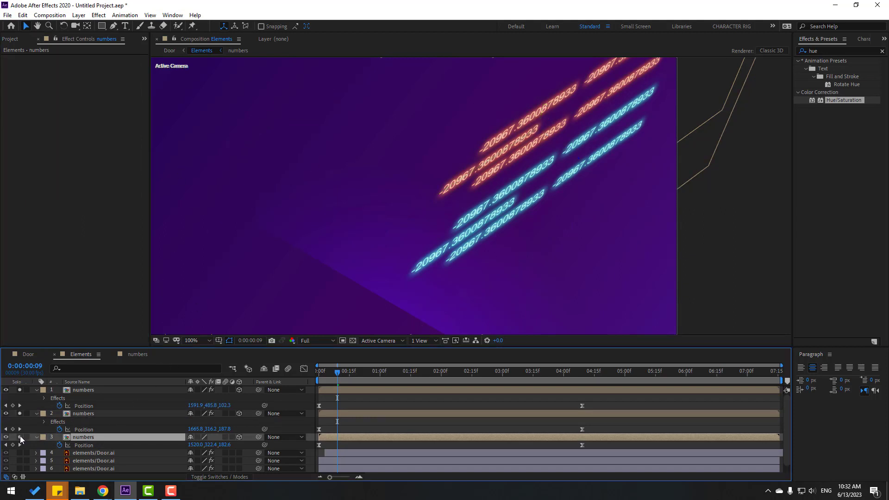
key(ctrl+v)
drag(92, 178, 197, 163)
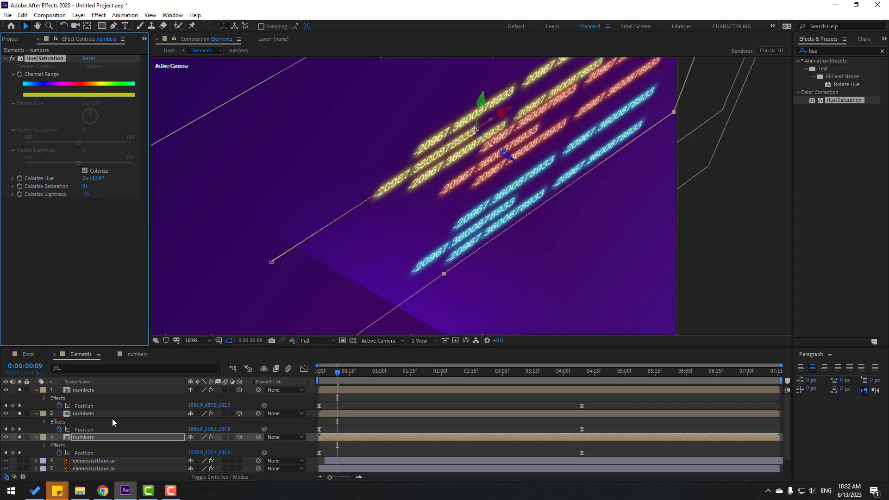
- Turn off all layer solos, preview the coloured numbers and hide the BG/Door.ai layer
drag(18, 389, 21, 439)
scroll(21, 439, down, 2)
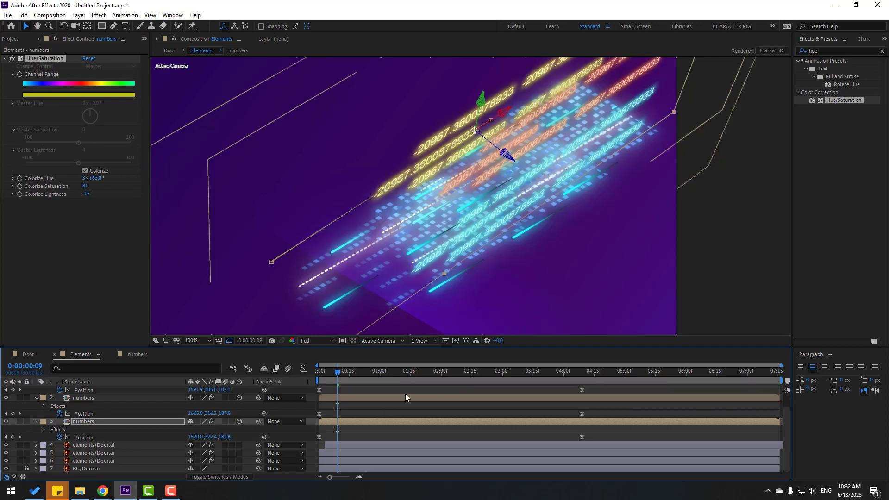
key(comma)
key(space)
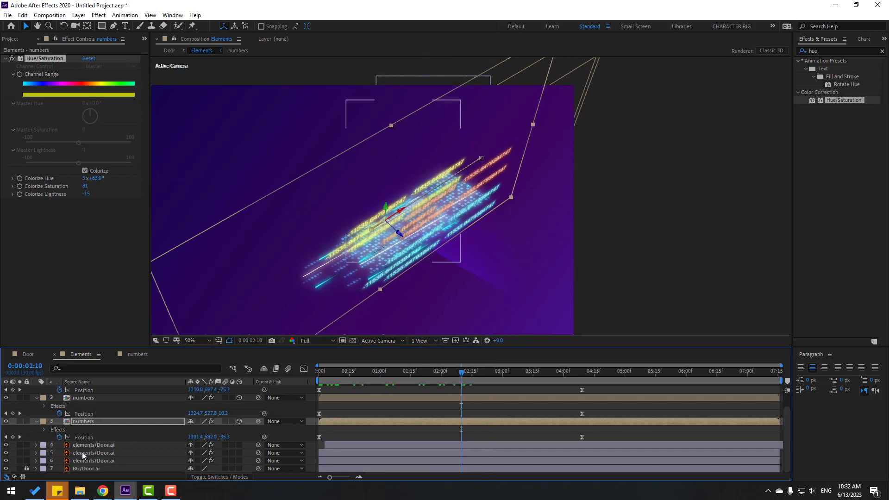
click(6, 469)
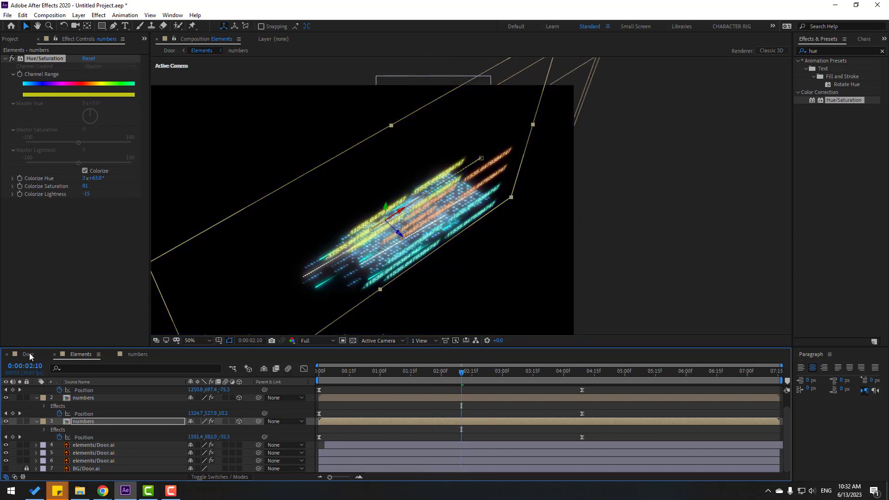
- Duplicate the elements layer in the Door composition and move the copy up to Position 1218.0, 323.7
click(30, 353)
drag(377, 378, 495, 377)
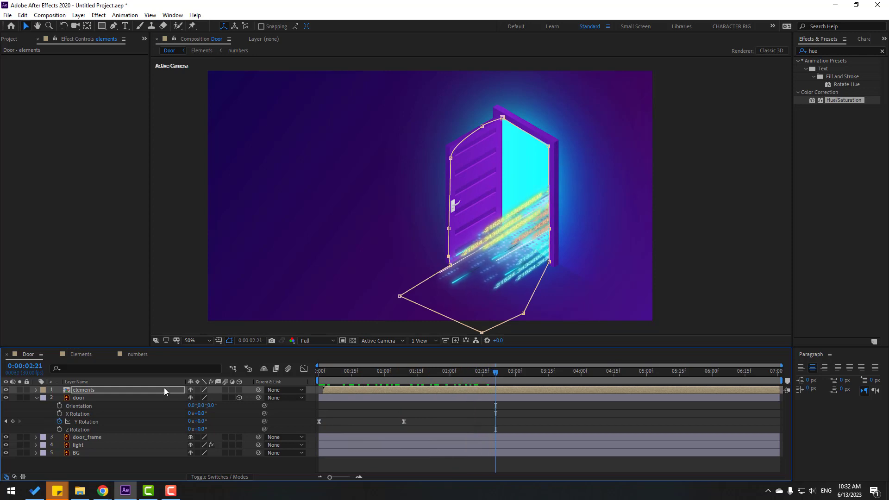
click(96, 392)
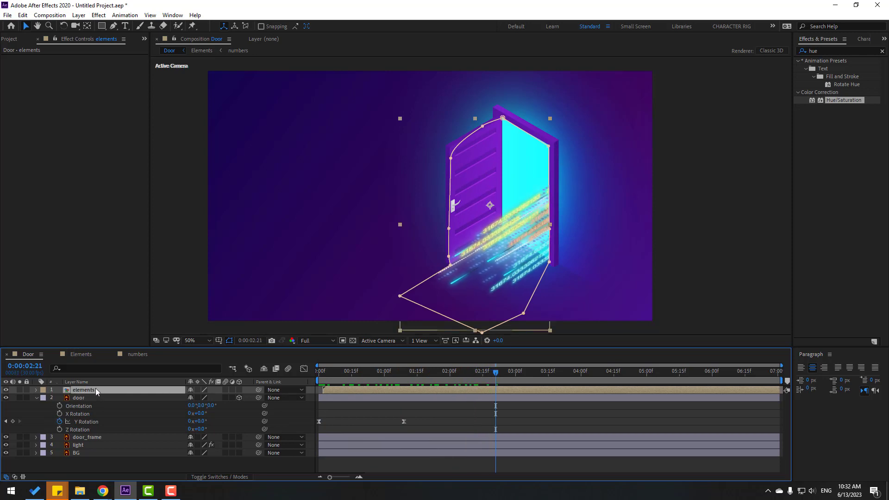
key(ctrl+d)
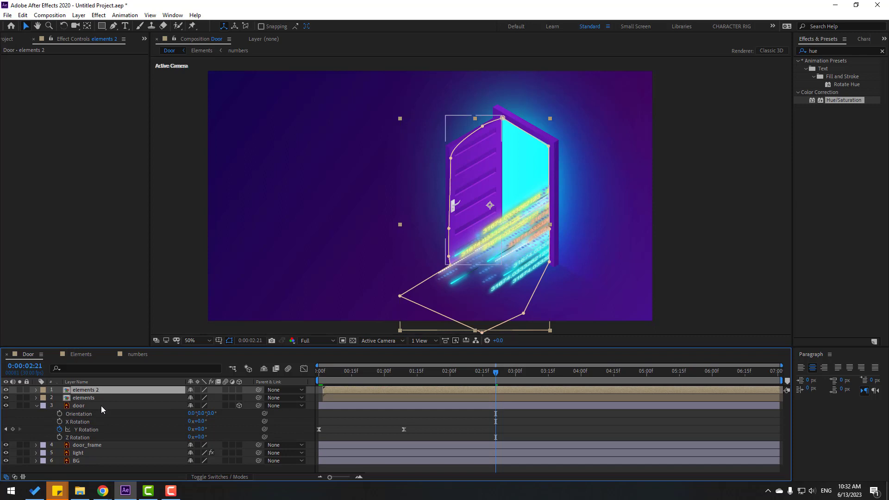
key(p)
drag(210, 397, 83, 397)
key(Return)
- Reshape the mask of the elements 2 layer so its upper points follow the door frame and the top of the open door
drag(549, 93, 546, 125)
drag(503, 60, 497, 110)
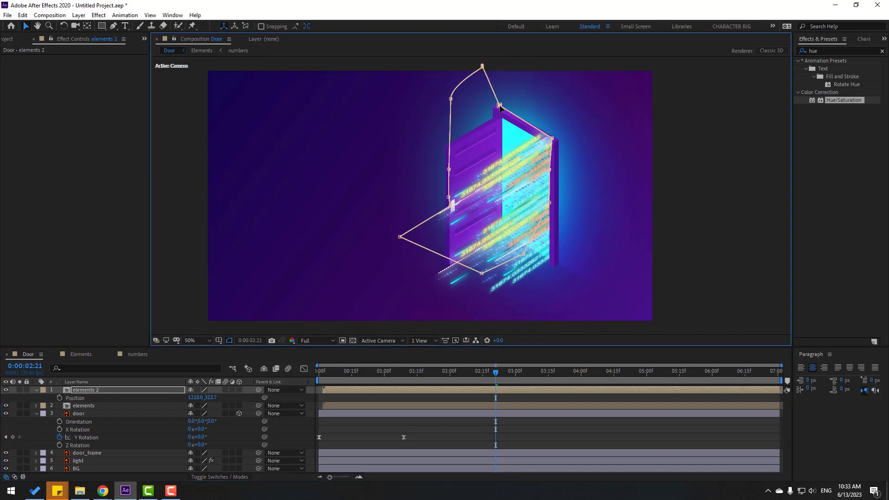
drag(482, 66, 447, 153)
drag(482, 67, 460, 139)
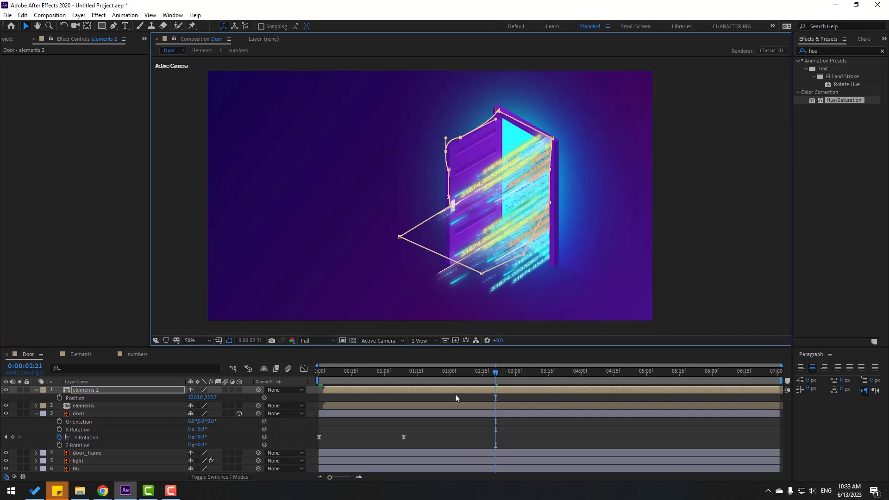
drag(320, 371, 397, 371)
key(period)
drag(633, 81, 584, 150)
drag(516, 81, 525, 94)
- Apply Glow to the elements 2 layer at 0:00:05:04 with a threshold of 85.1% and a radius of 220
drag(396, 373, 656, 371)
click(477, 401)
click(831, 51)
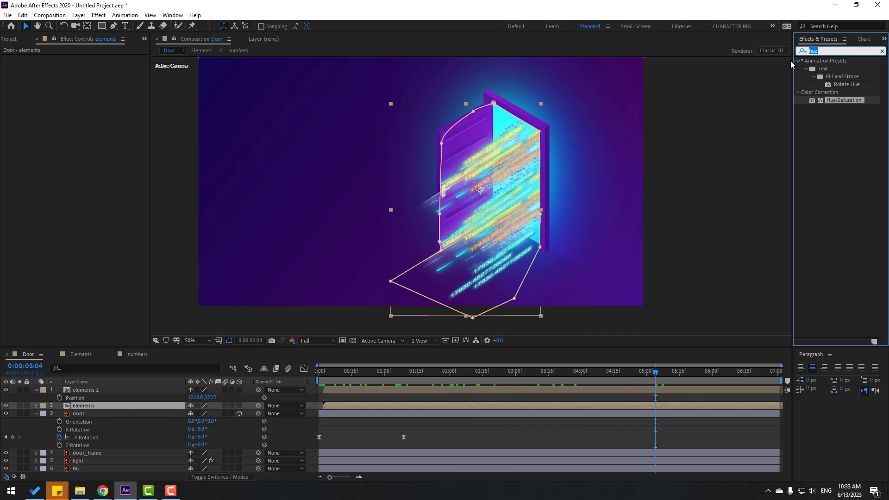
text(glow)
drag(835, 110, 80, 393)
drag(87, 86, 186, 75)
drag(117, 70, 147, 66)
- Preview the two glowing streams of elements coming out of the door in the Door composition
key(period)
key(period)
drag(537, 371, 437, 374)
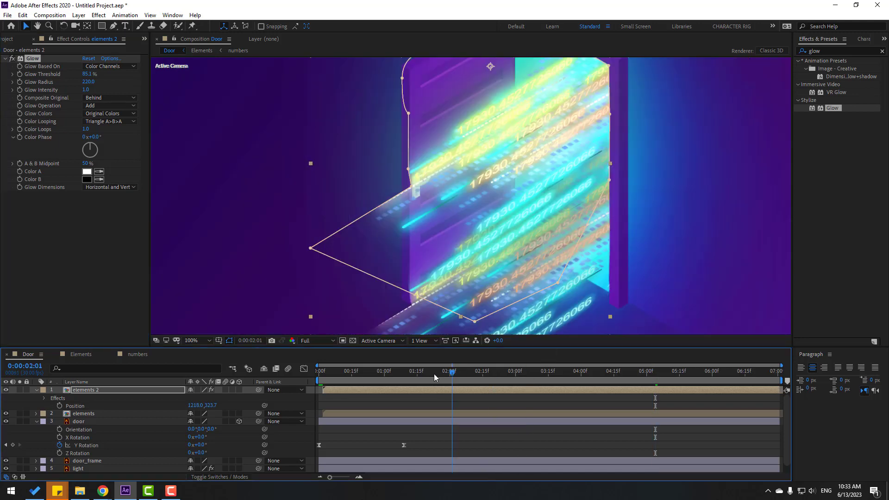
key(comma)
key(space)
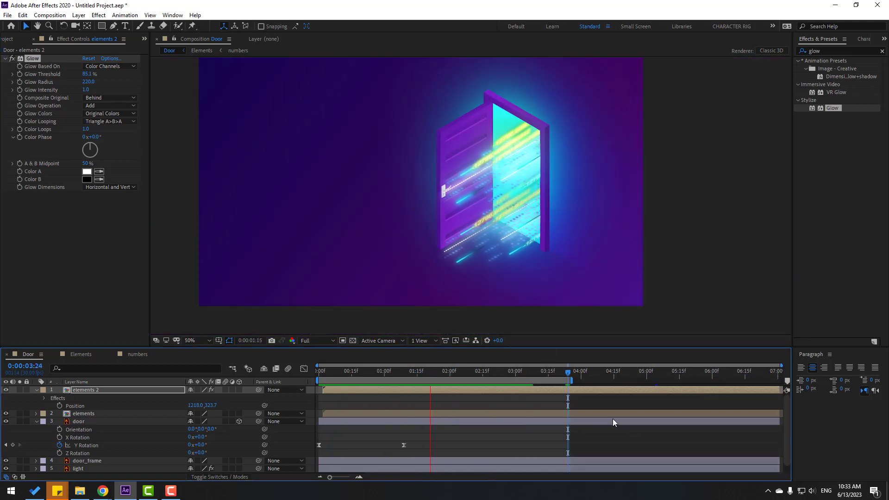